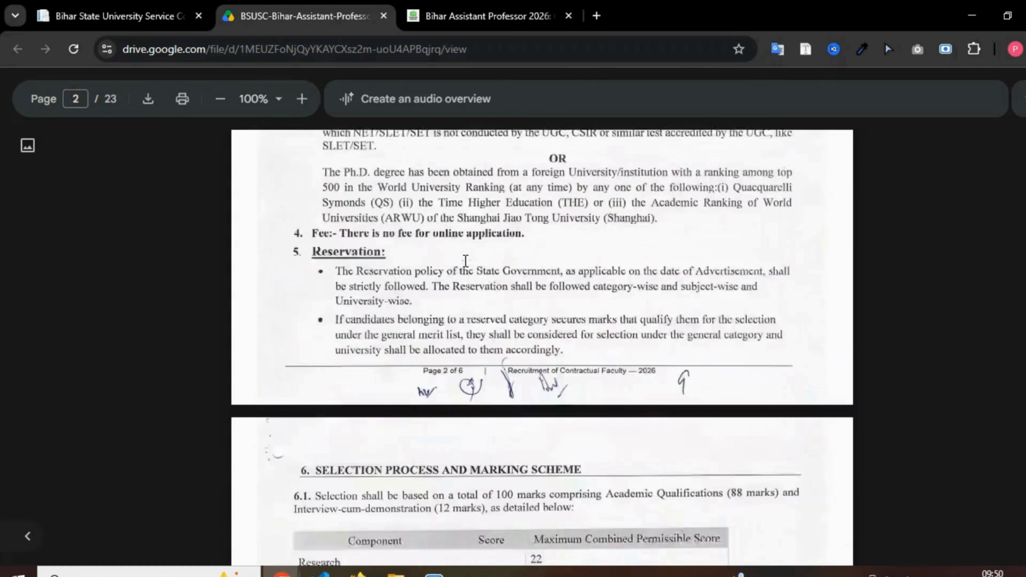
Look through the recruitment notification PDF from the reservation rules to Annexure-I, covering selection process, merit list, terms of appointment and affidavit format.
scroll(466, 261, "down", 5)
scroll(466, 261, "down", 7)
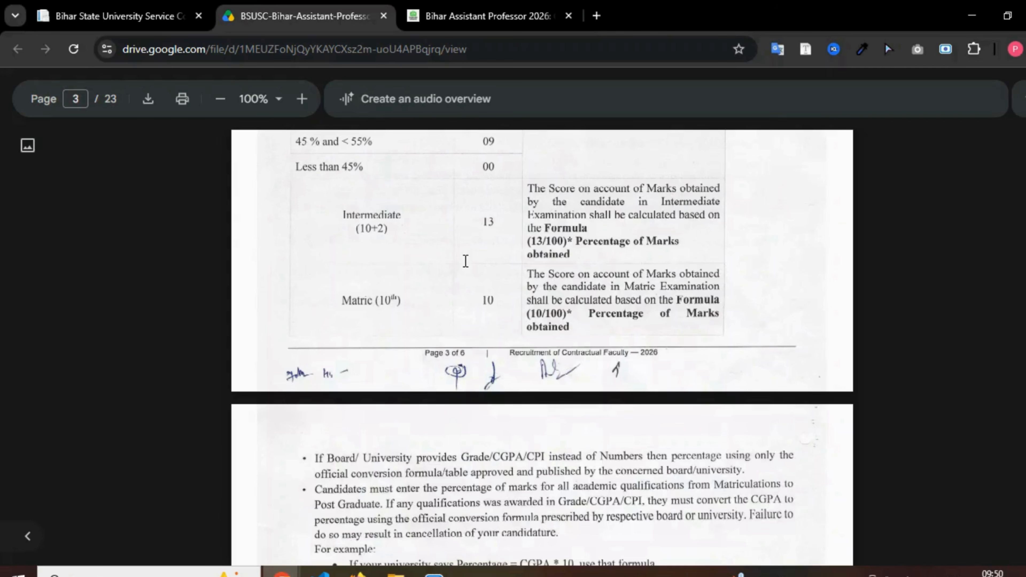
scroll(470, 289, "down", 12)
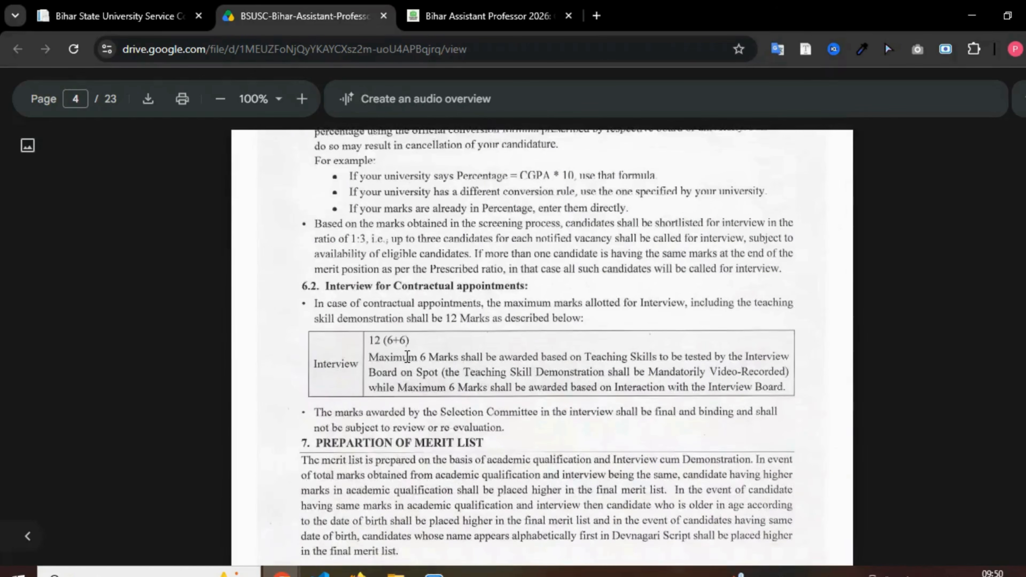
scroll(407, 354, "down", 15)
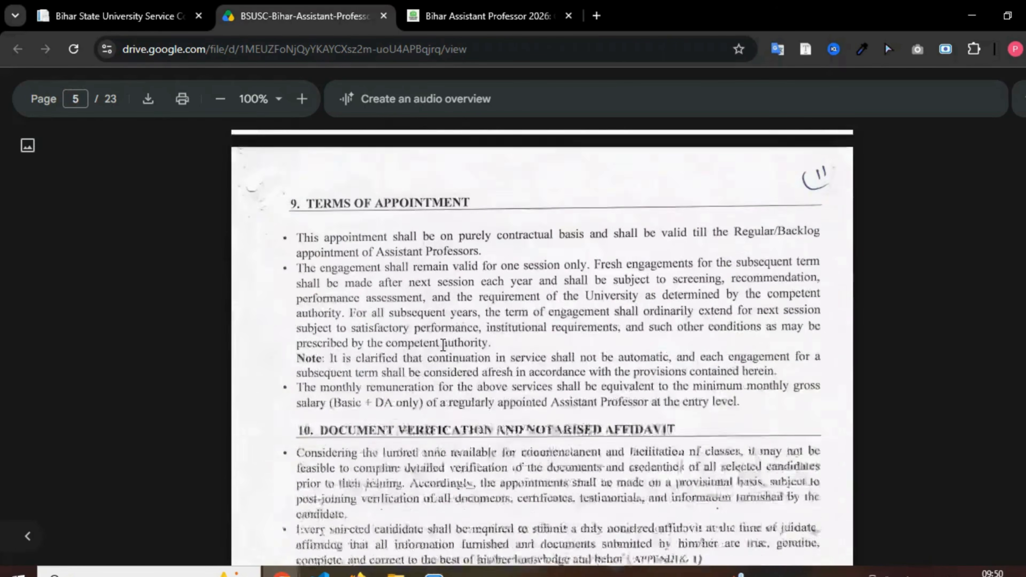
scroll(541, 324, "down", 12)
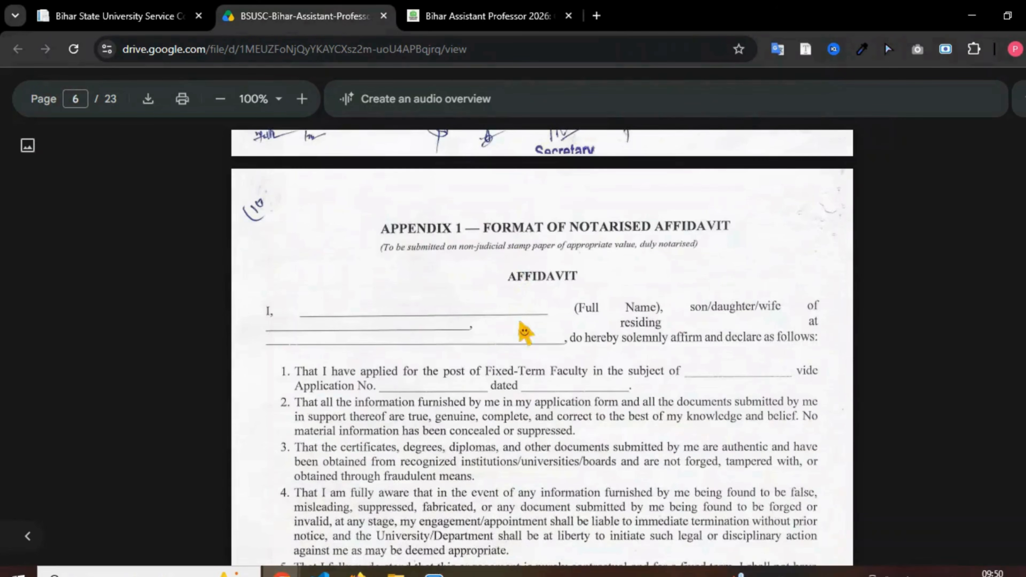
scroll(514, 319, "down", 15)
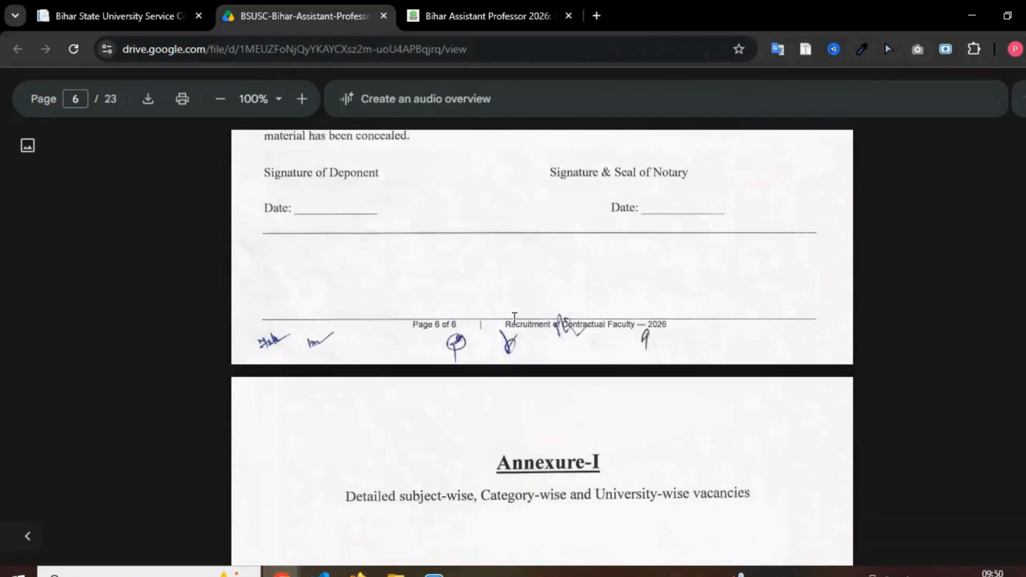
scroll(511, 318, "down", 10)
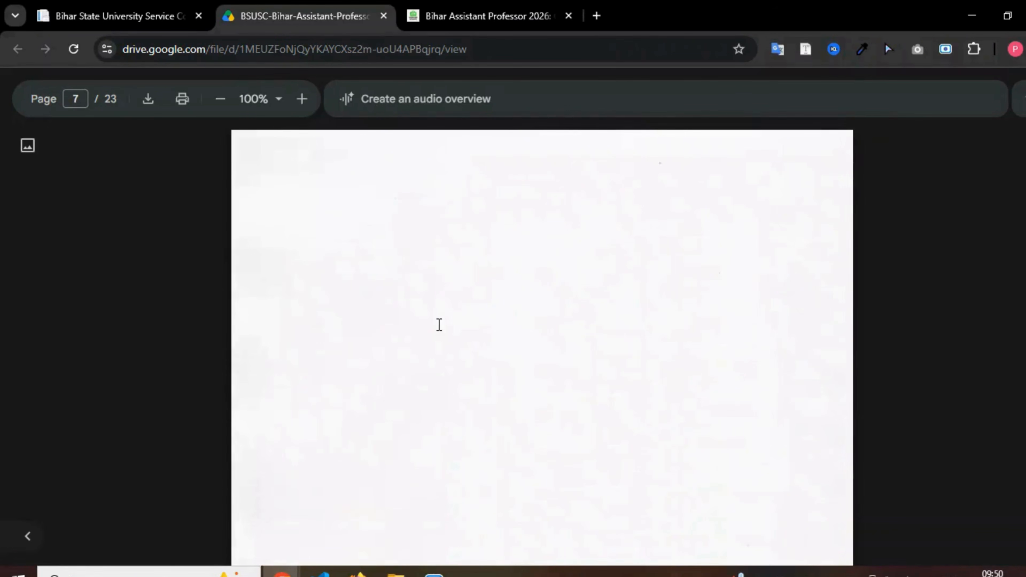
Switch to the Bihar Assistant Professor 2026 page and read the organisation, post name, vacancies and colleges covered in the Quick Snapshot table.
left_click(403, 9)
scroll(121, 284, "down", 10)
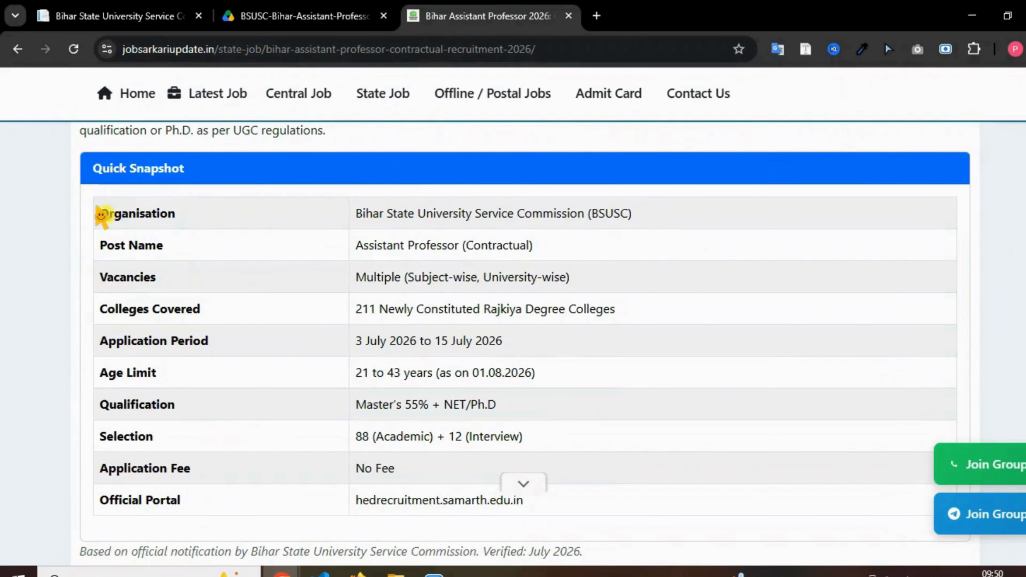
left_click_drag(101, 213, 184, 217)
left_click_drag(356, 215, 592, 220)
left_click_drag(355, 247, 557, 251)
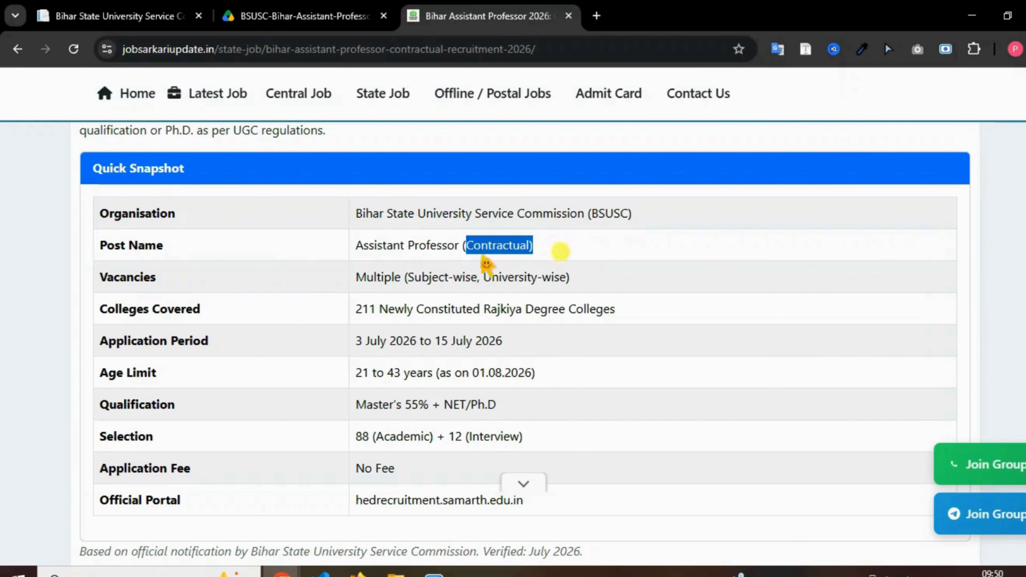
left_click_drag(356, 279, 578, 284)
left_click(433, 279)
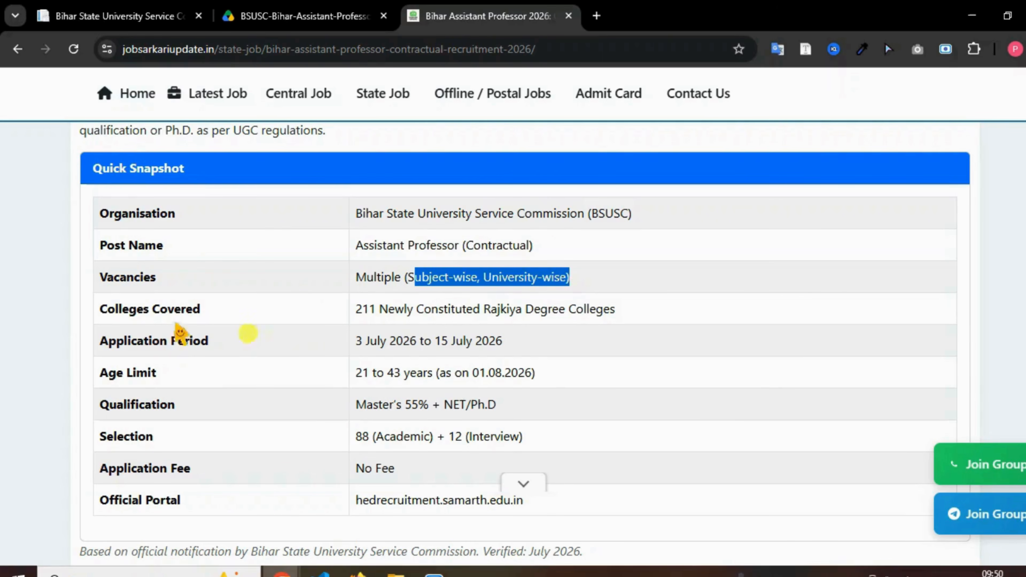
left_click_drag(356, 310, 646, 317)
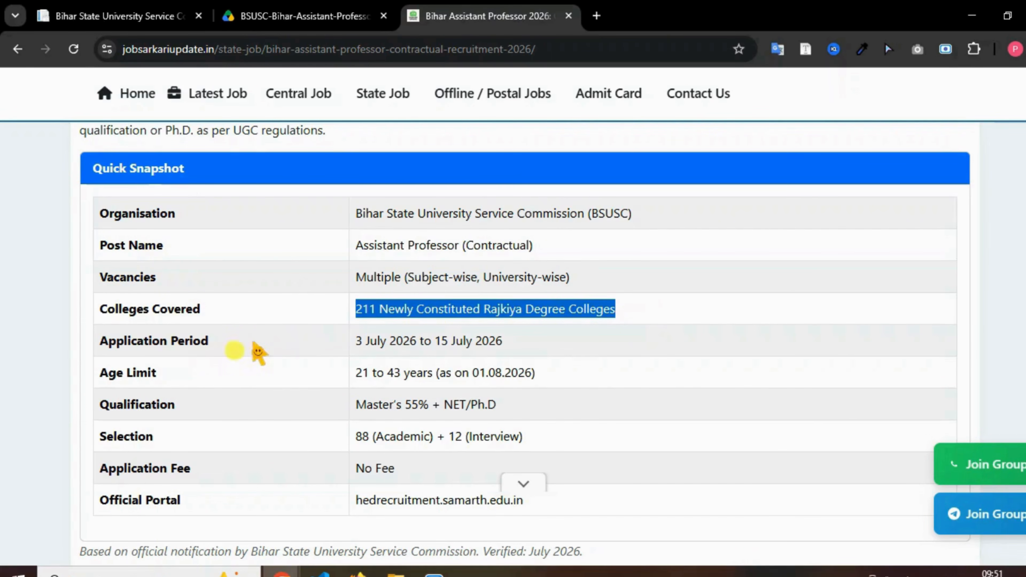
Read the application period, age limit, qualification, selection, fee and official portal rows of the Quick Snapshot table.
left_click_drag(358, 343, 522, 356)
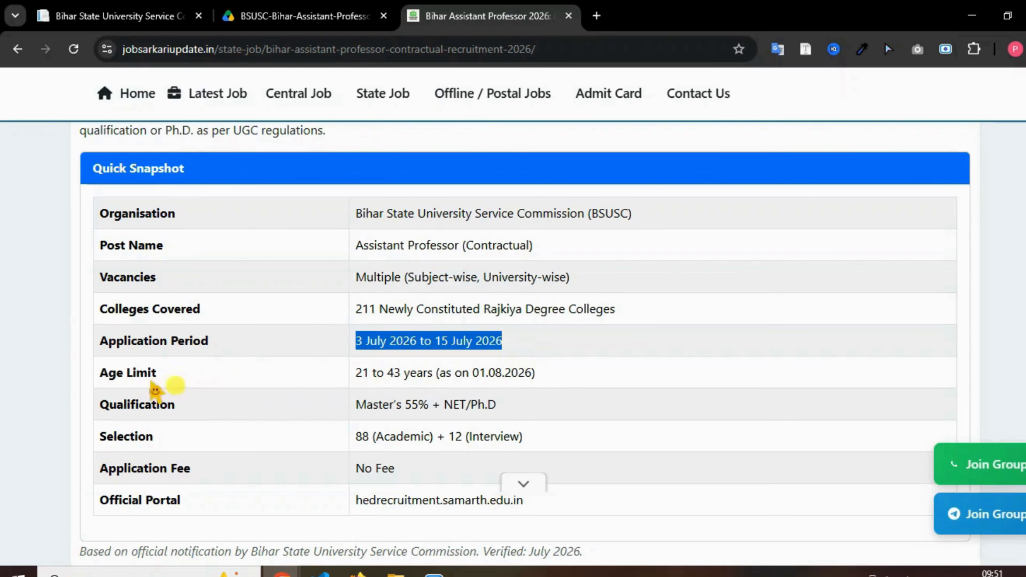
left_click_drag(358, 373, 437, 374)
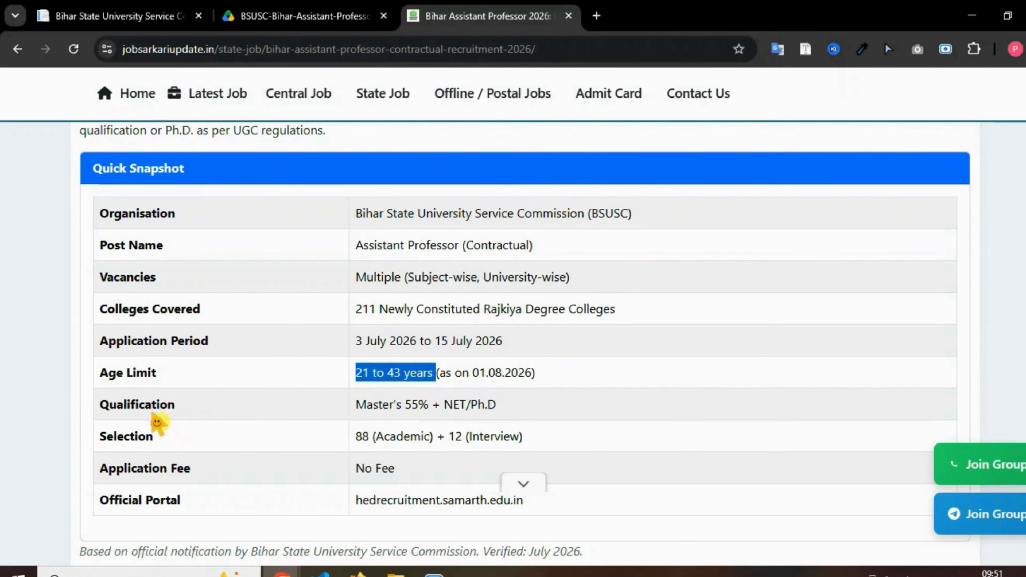
left_click_drag(357, 405, 518, 409)
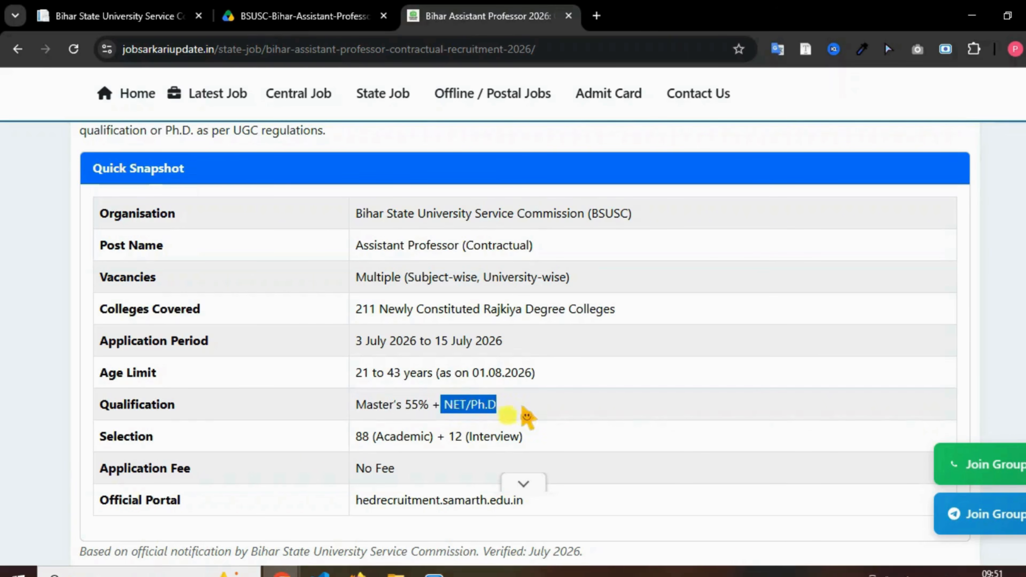
scroll(150, 358, "down", 3)
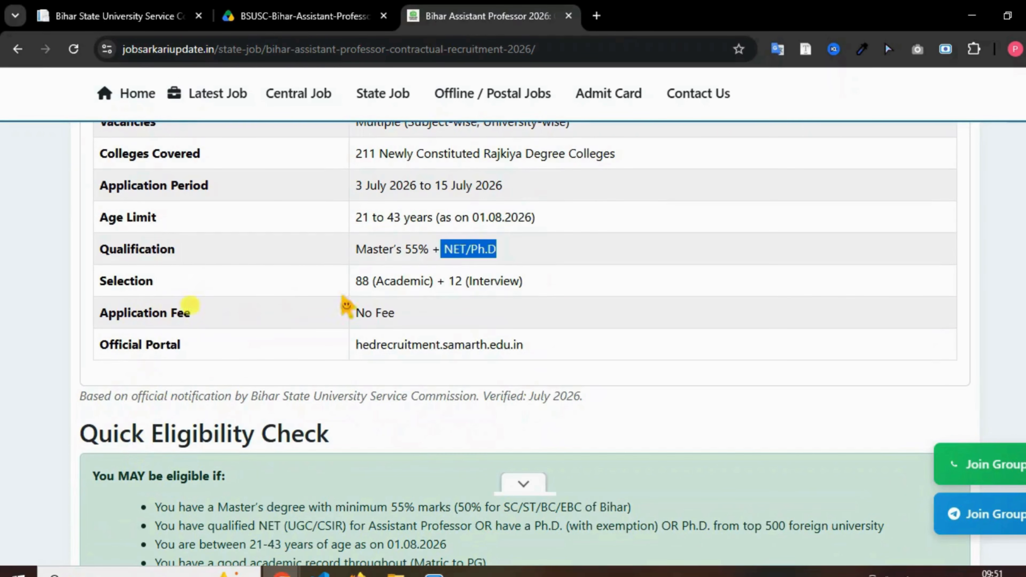
left_click_drag(356, 280, 525, 285)
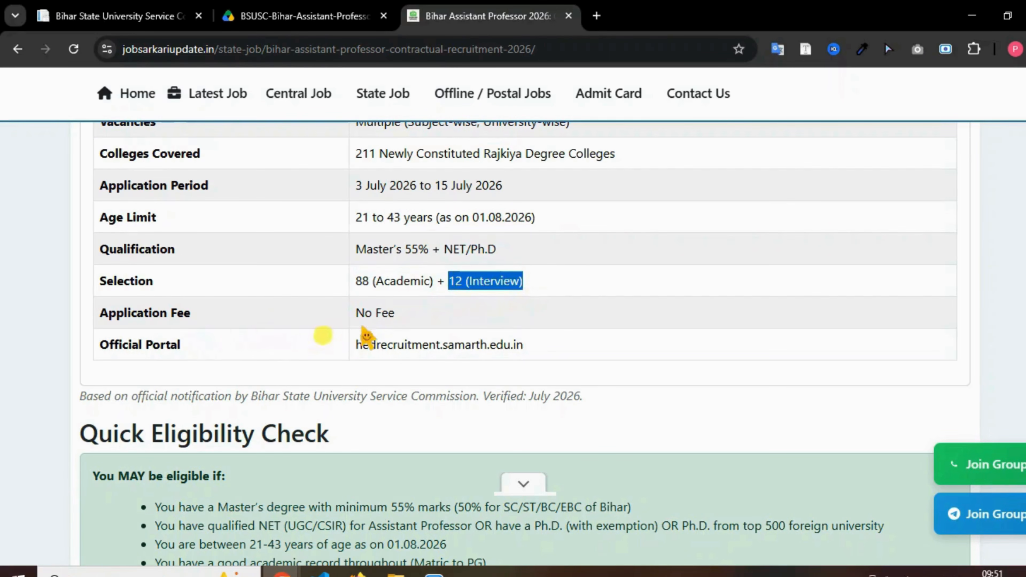
left_click_drag(356, 313, 400, 316)
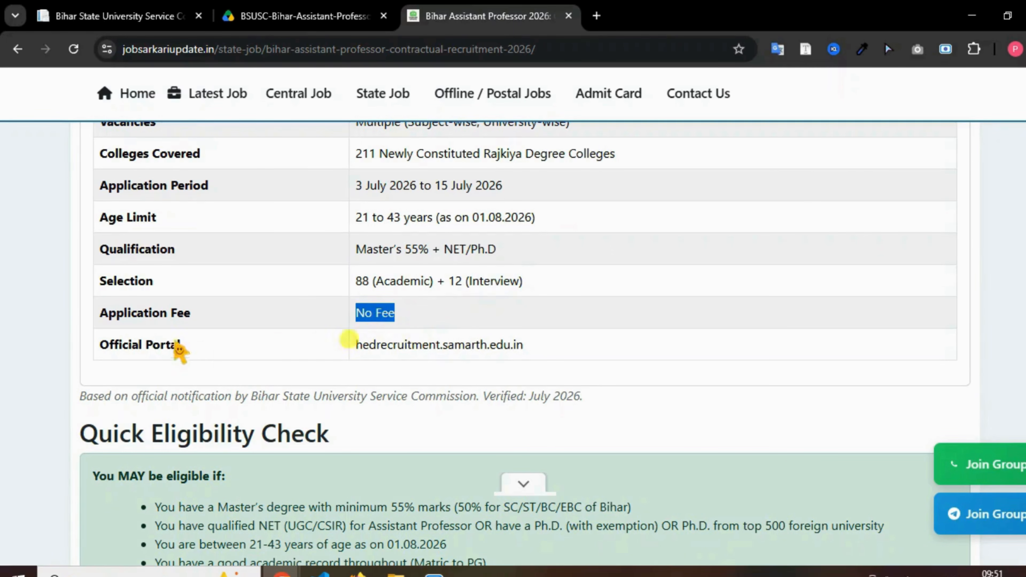
left_click_drag(363, 344, 531, 346)
Skim the eligibility, marking and reservation sections, then open the Apply Online link among the Important Links.
scroll(367, 299, "down", 15)
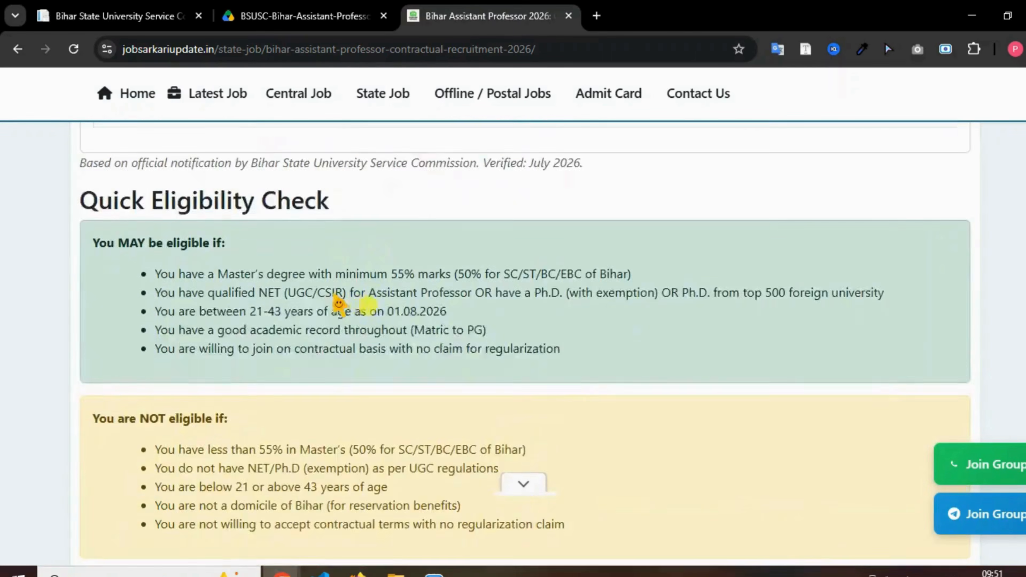
scroll(263, 328, "down", 20)
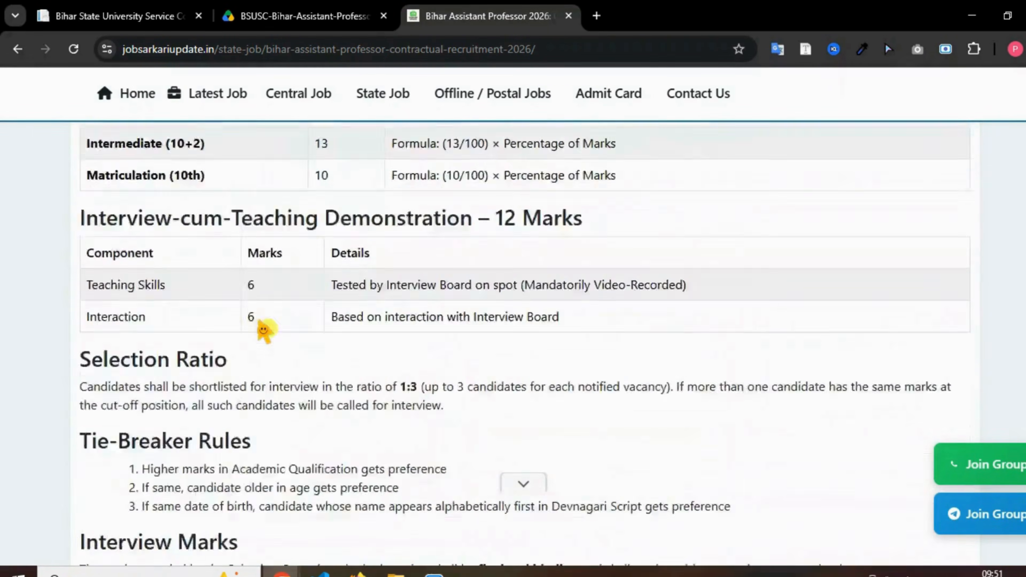
scroll(265, 330, "down", 20)
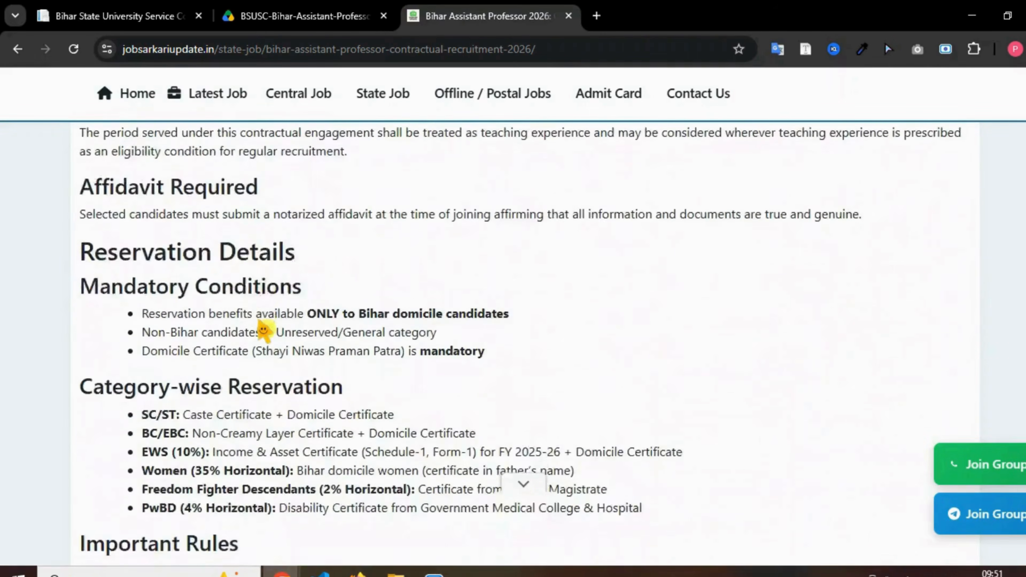
scroll(263, 330, "down", 15)
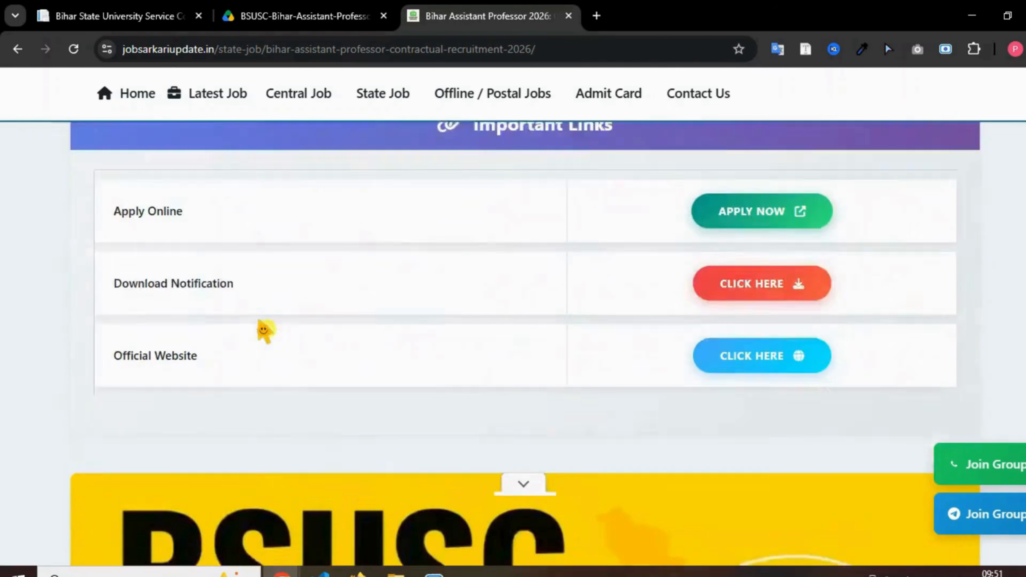
scroll(263, 332, "up", 3)
scroll(539, 337, "down", 2)
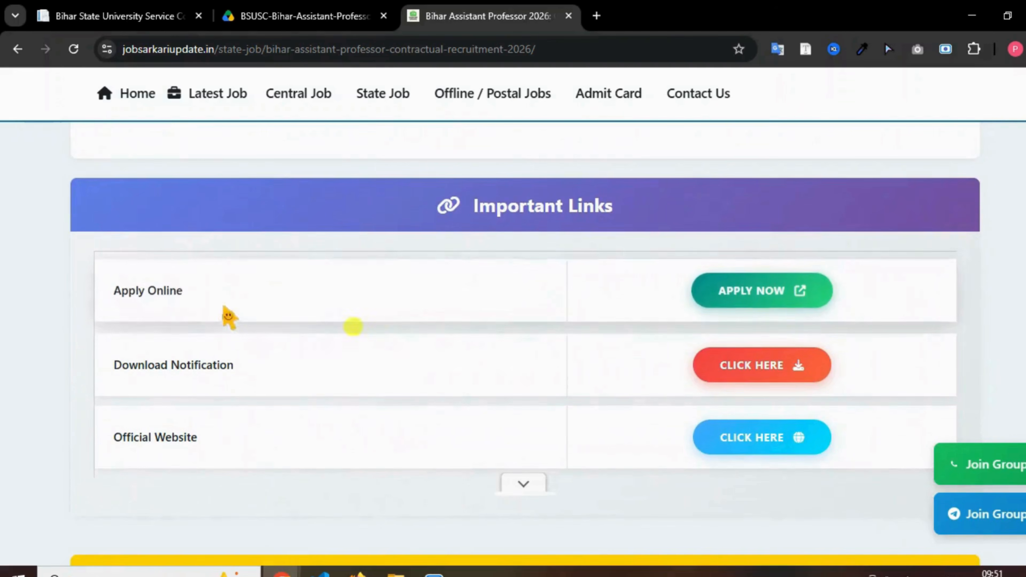
left_click(734, 304)
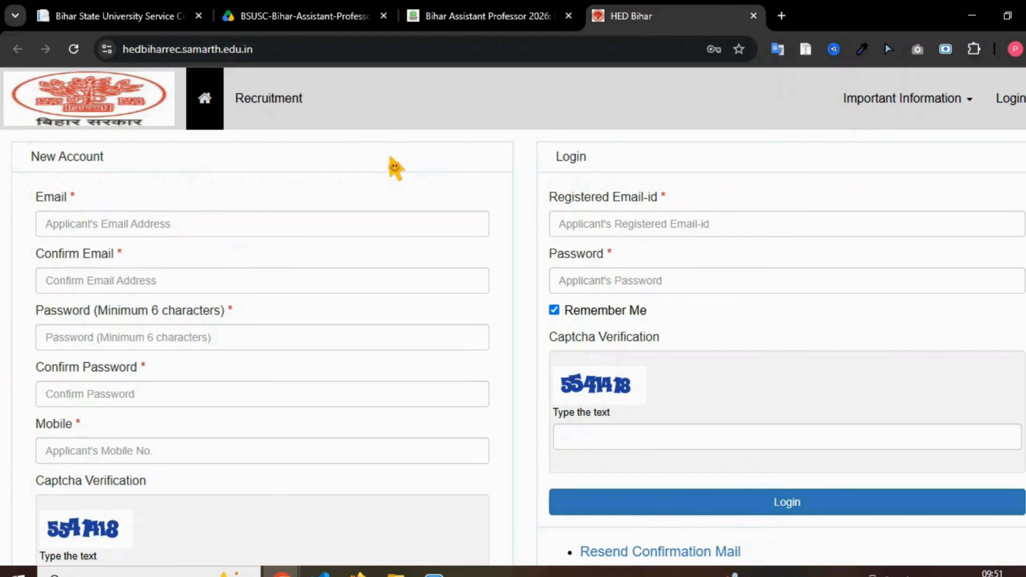
Check the New Account form's email, password, mobile and captcha fields and submit the registration.
scroll(270, 178, "down", 2)
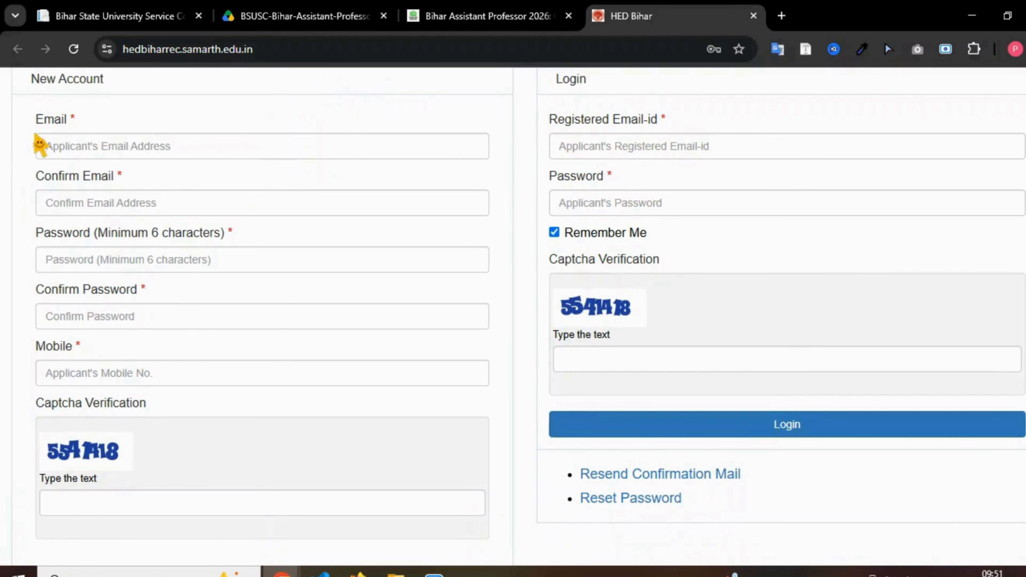
scroll(39, 146, "up", 2)
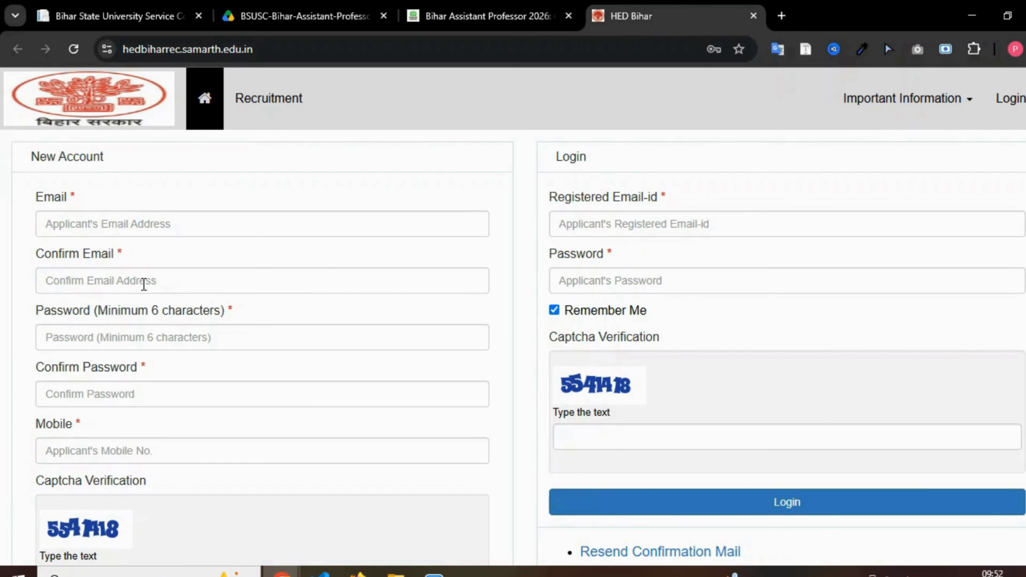
scroll(144, 284, "down", 2)
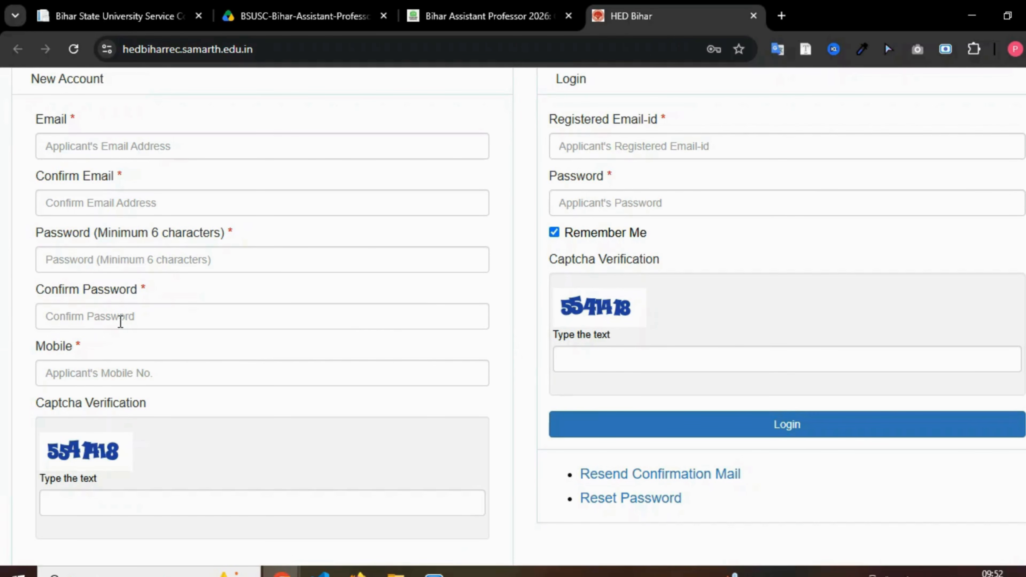
scroll(118, 319, "down", 4)
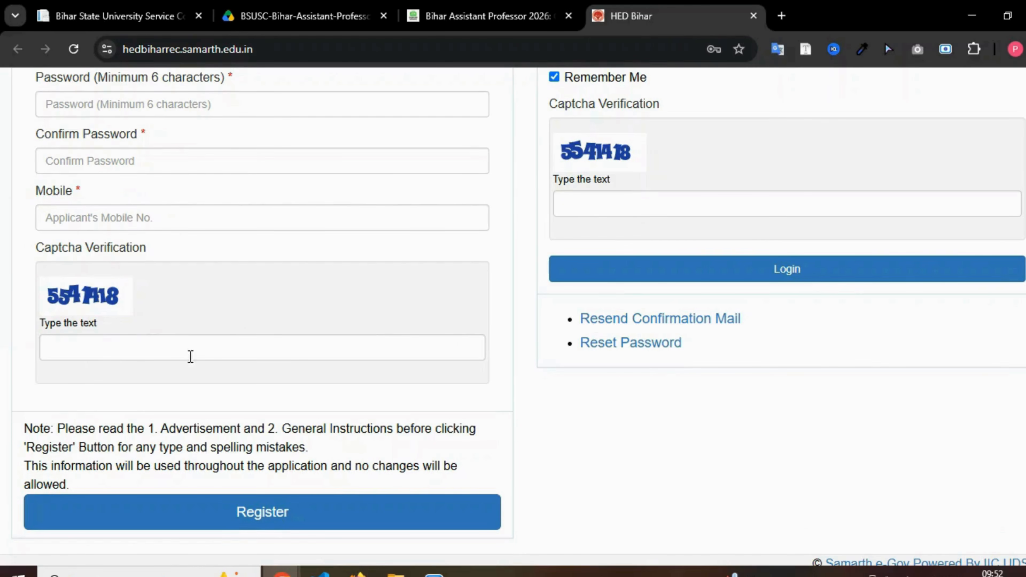
scroll(191, 356, "down", 2)
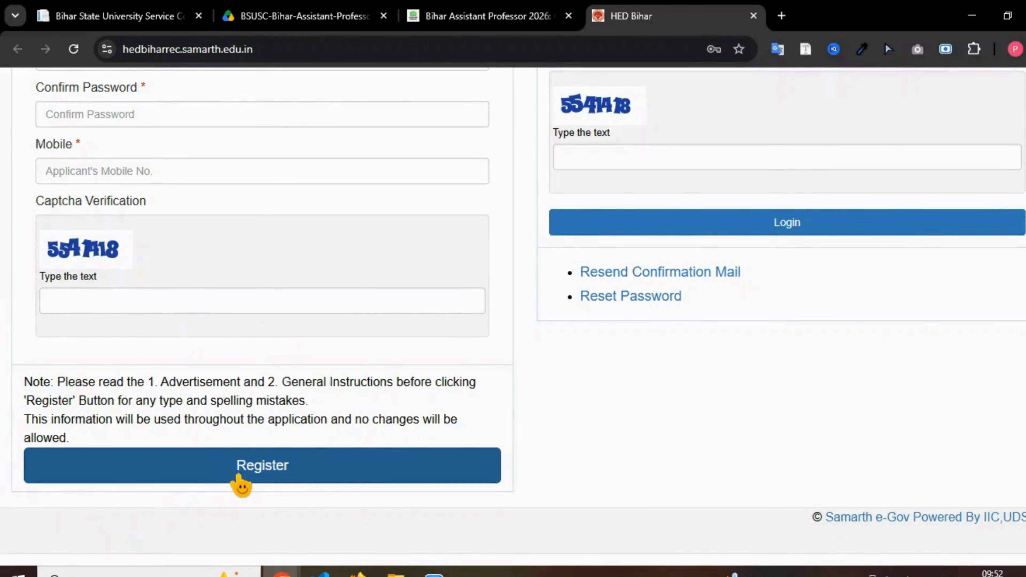
left_click(242, 465)
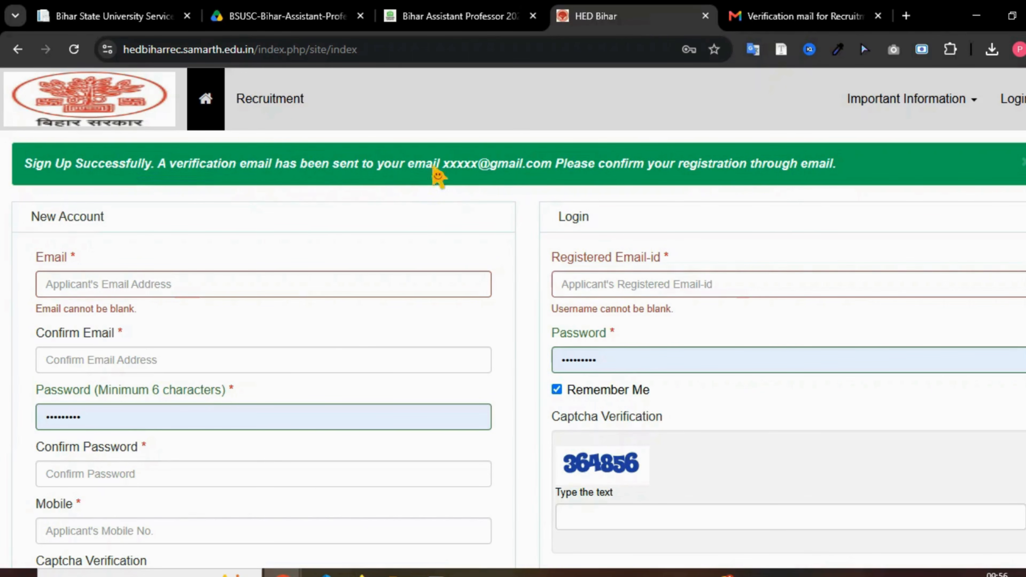
Open the HED Bihar verification email in Gmail and confirm the account registration from it.
left_click(782, 15)
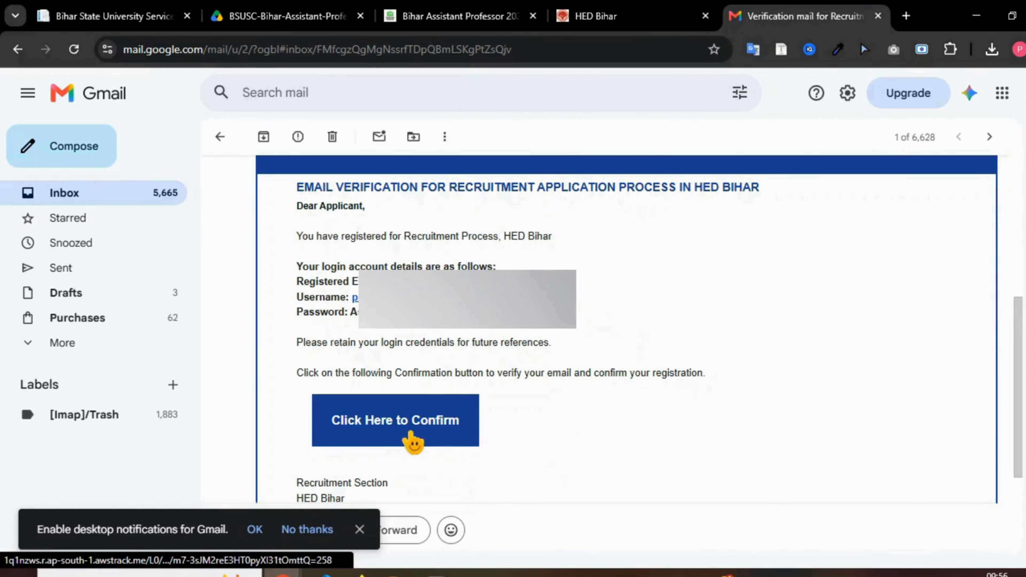
left_click(395, 428)
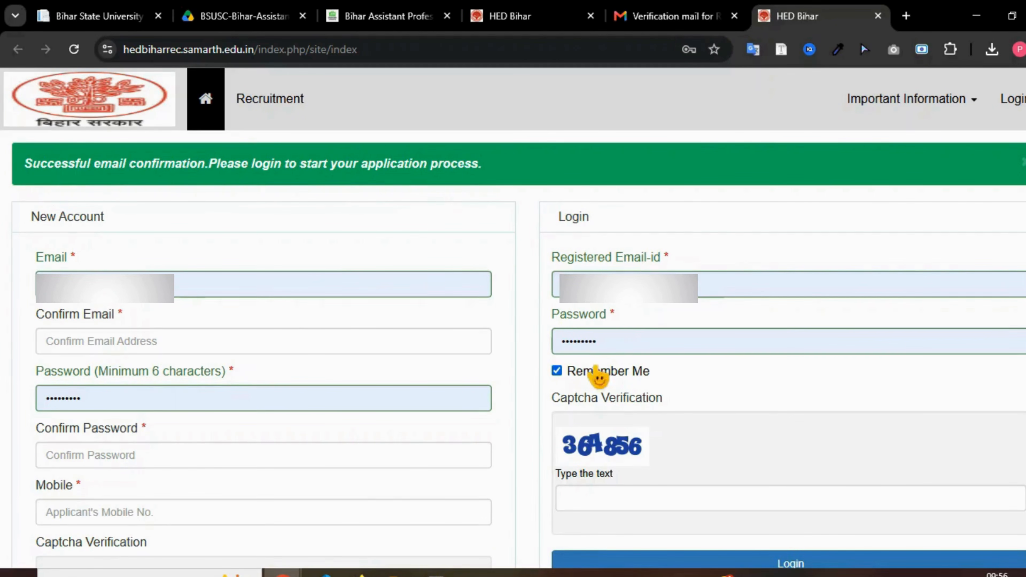
Enter the captcha code in the Login form and log in with the prefilled registered email and password.
left_click(665, 504)
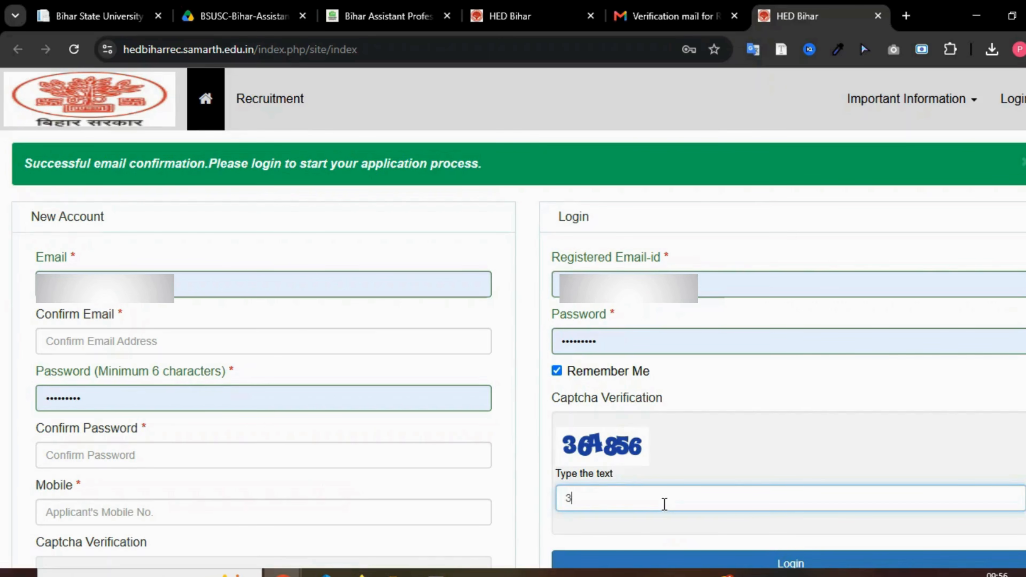
type("3648")
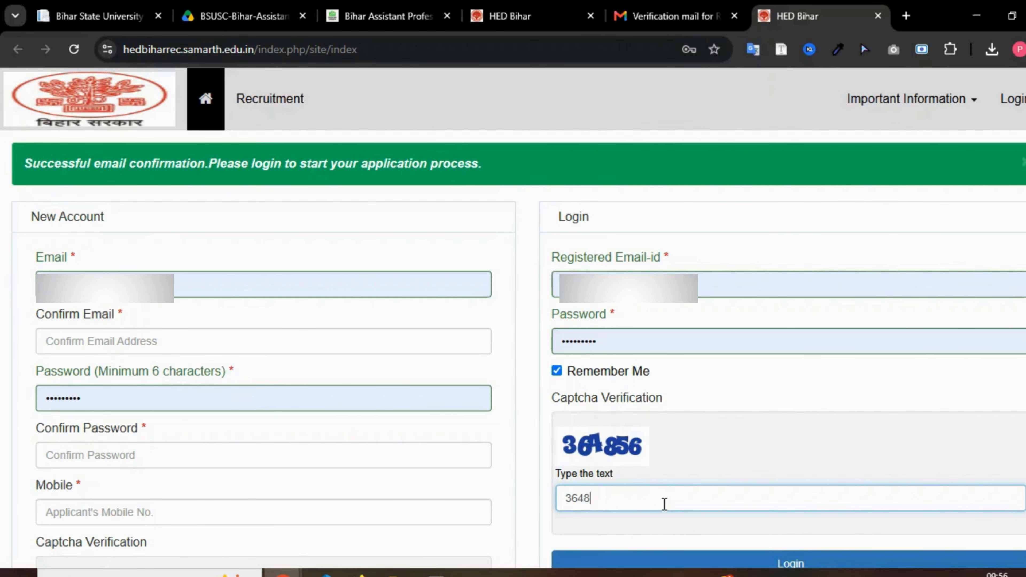
type("56")
scroll(665, 504, "down", 3)
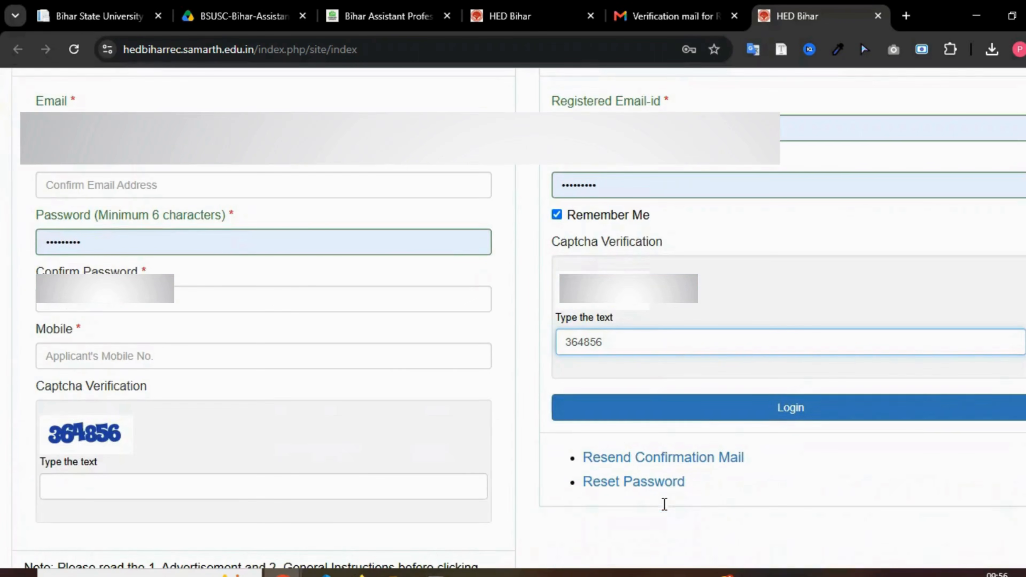
left_click(713, 411)
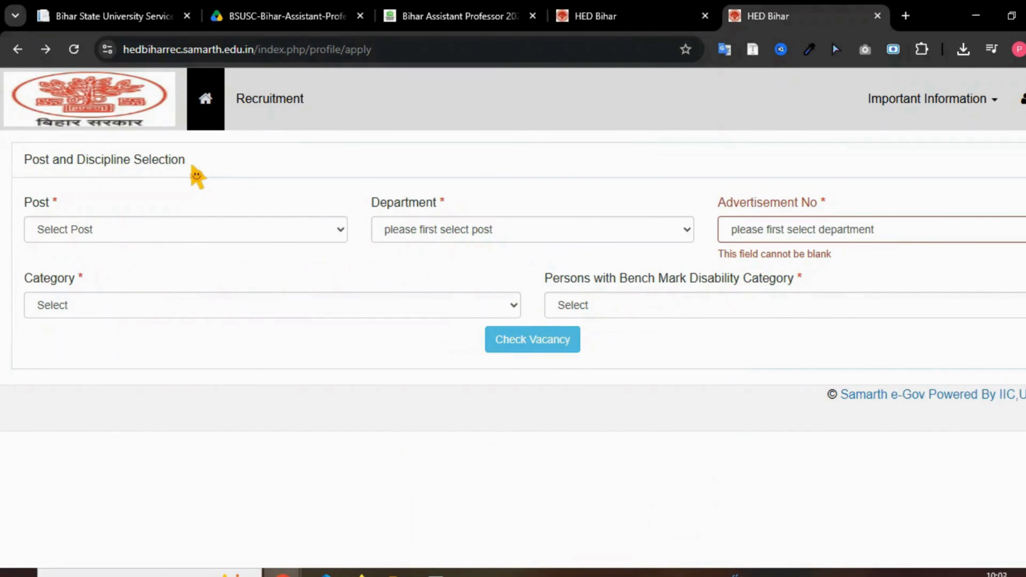
Select the Assistant Professor post, HED Bihar department and advertisement CAP-POLI-04/26, and check the documents listed under Important Information.
left_click(172, 231)
left_click(74, 270)
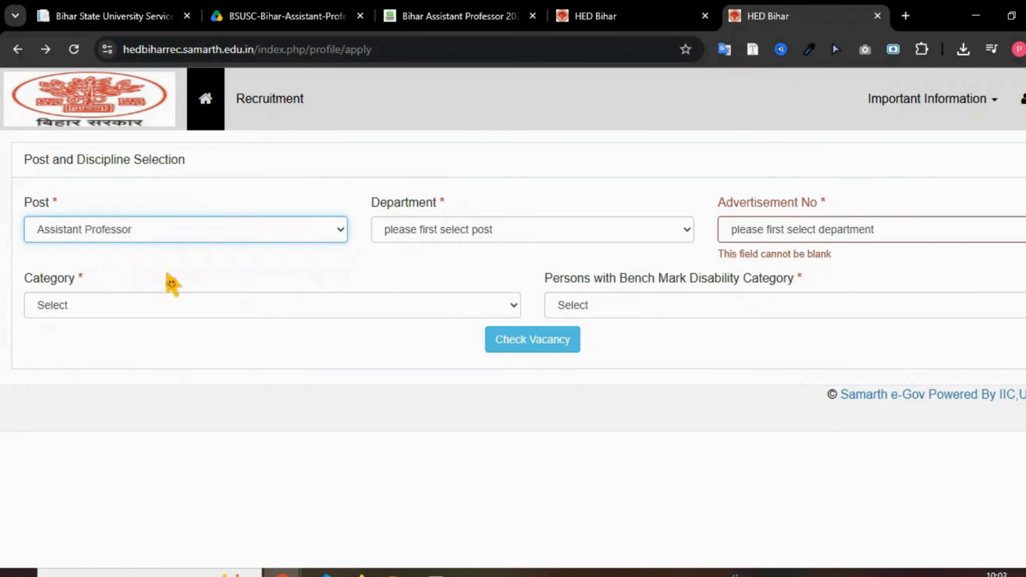
left_click(488, 237)
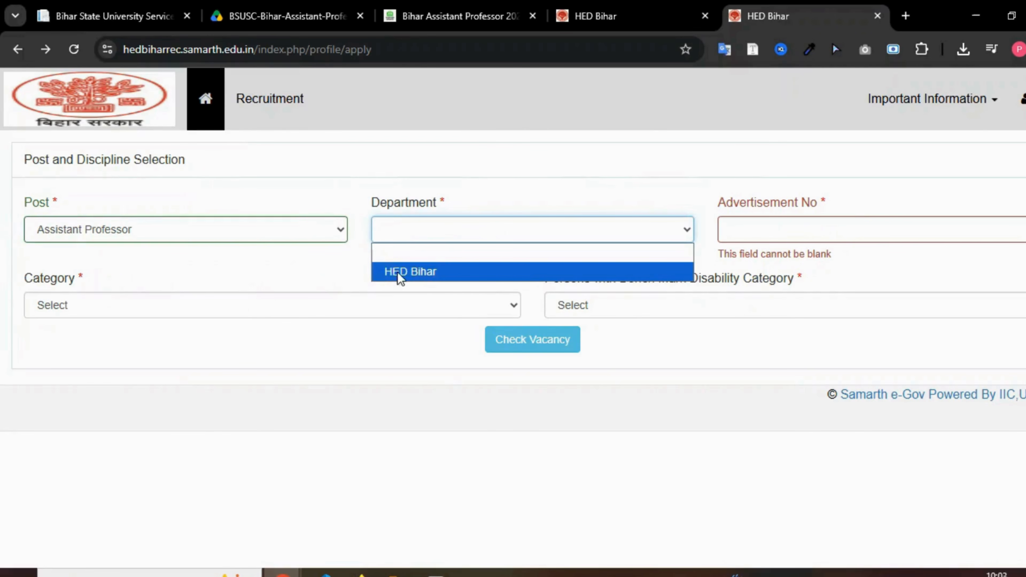
left_click(420, 272)
left_click(795, 229)
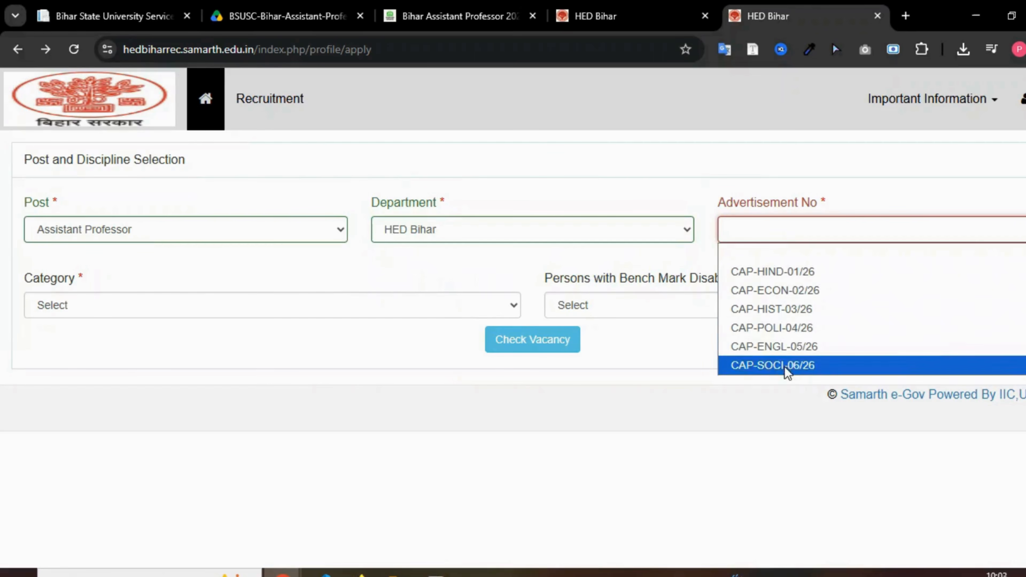
left_click(787, 334)
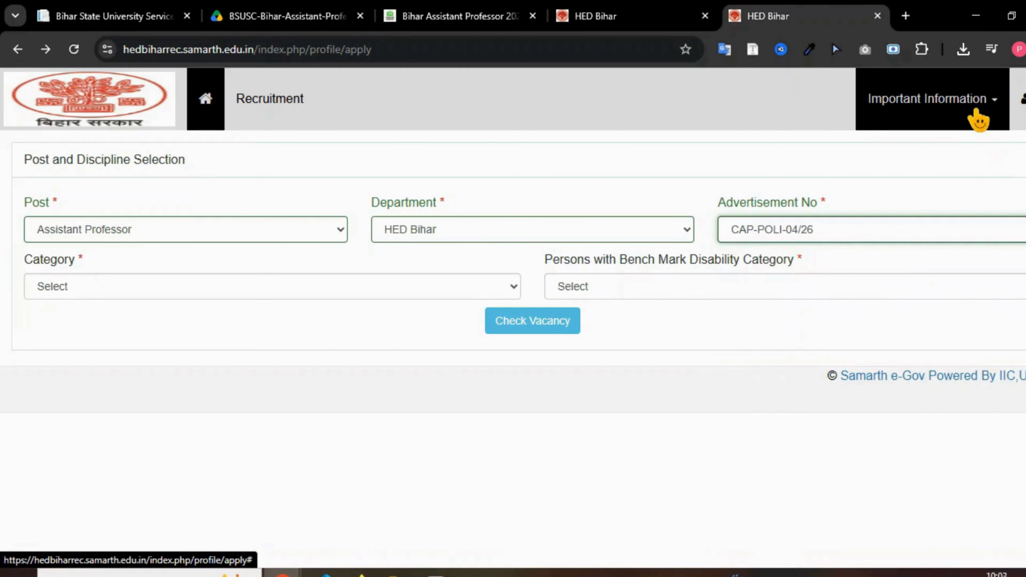
left_click(977, 113)
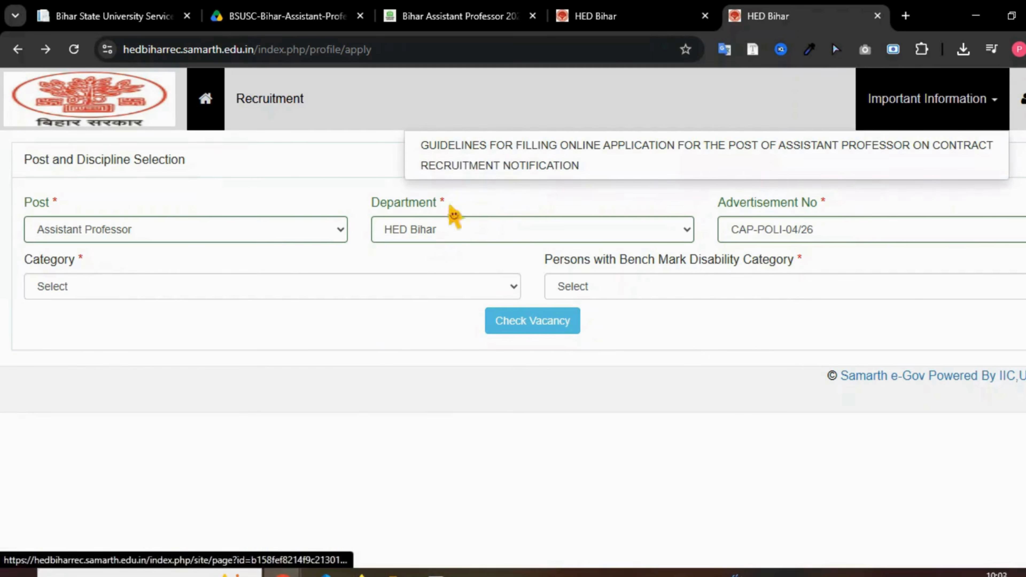
left_click(207, 406)
Set the category to Unreserved (UR) and the Persons with Bench Mark Disability Category to Not Applicable.
left_click(94, 292)
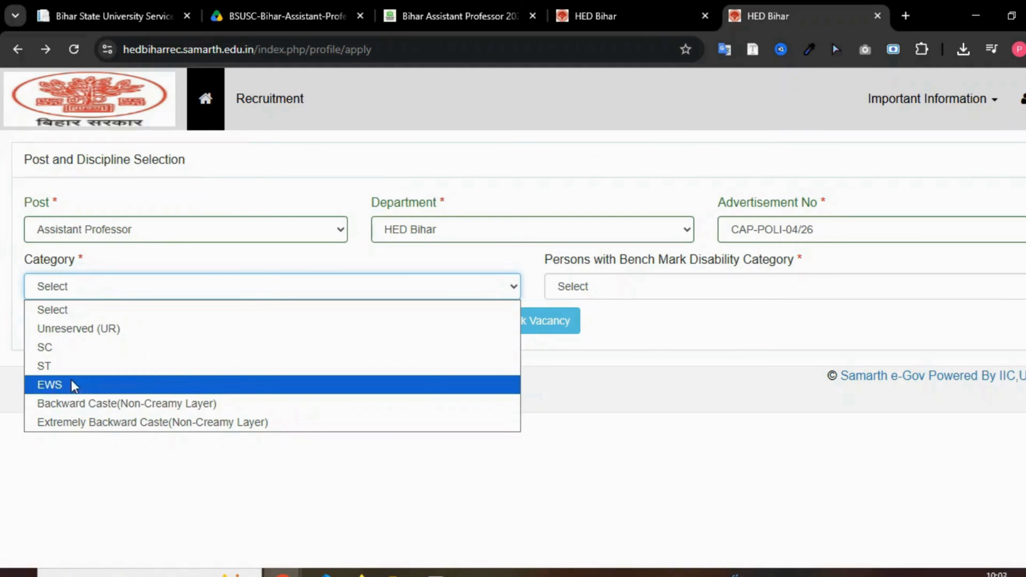
left_click(97, 329)
left_click_drag(553, 260, 864, 275)
left_click(733, 287)
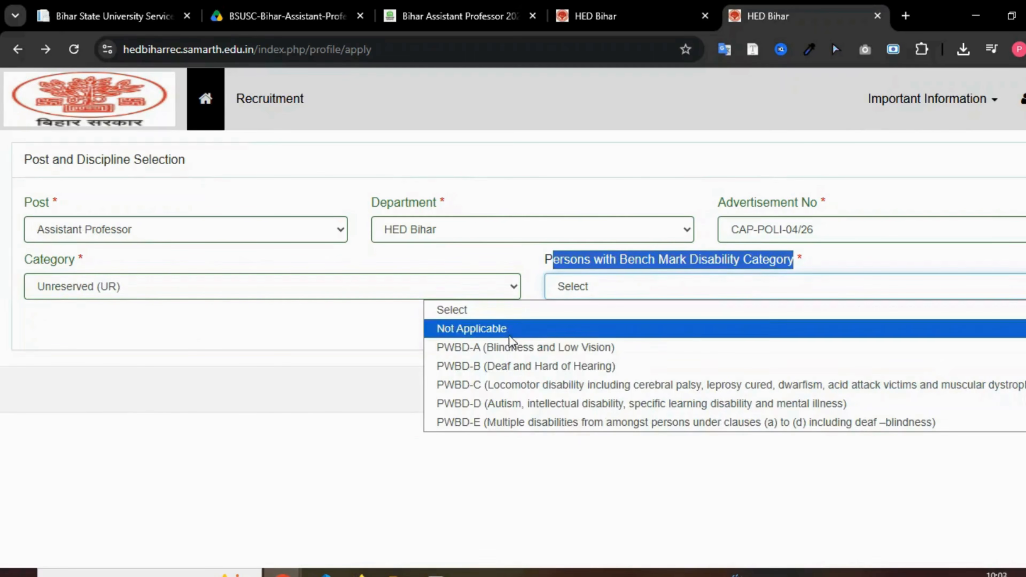
left_click(502, 349)
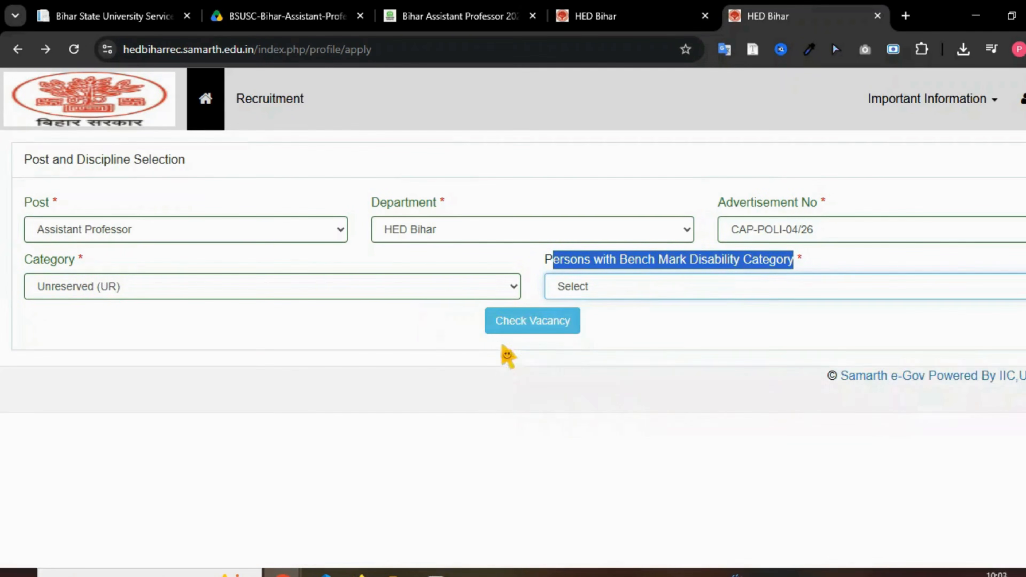
left_click(640, 292)
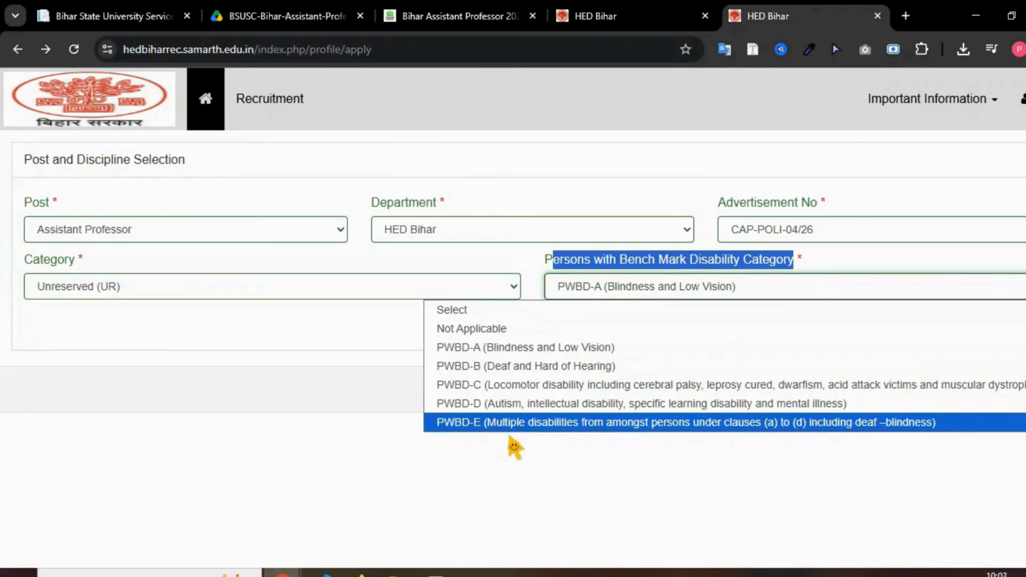
left_click(473, 329)
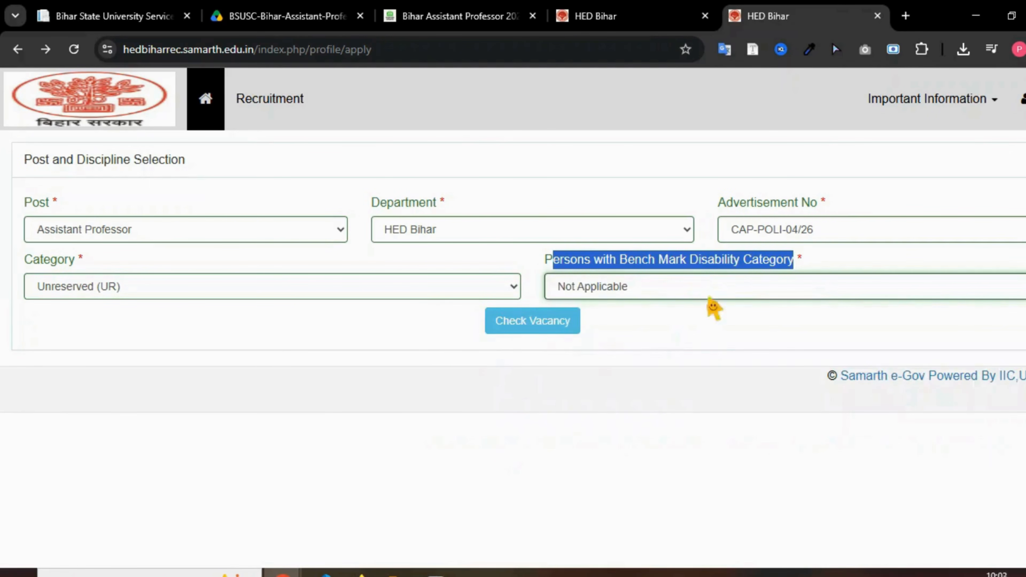
Check the vacancy for the selected post and category, and apply for it to open the application form.
left_click(515, 329)
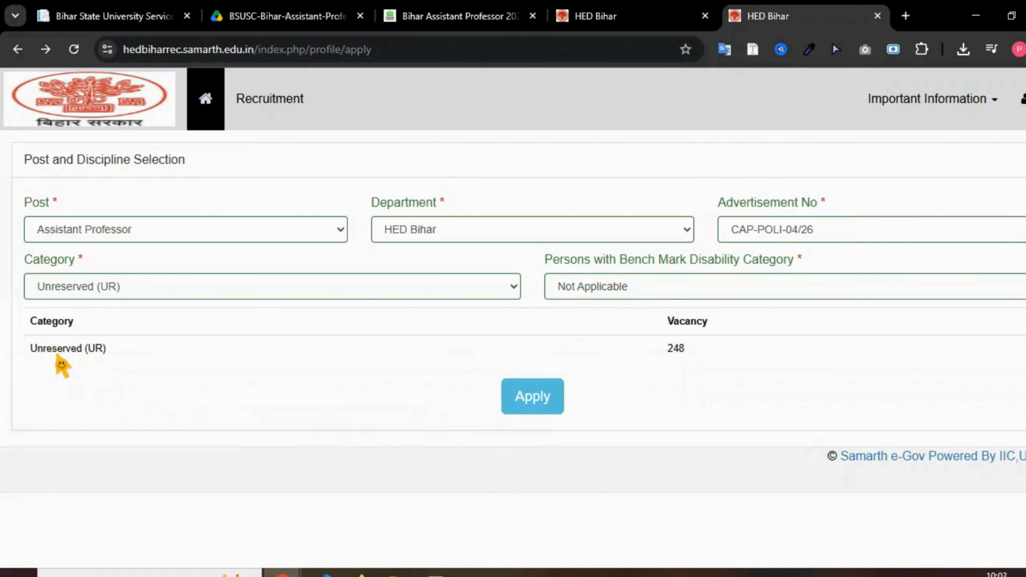
left_click_drag(667, 326, 685, 355)
left_click(667, 349)
left_click(676, 391)
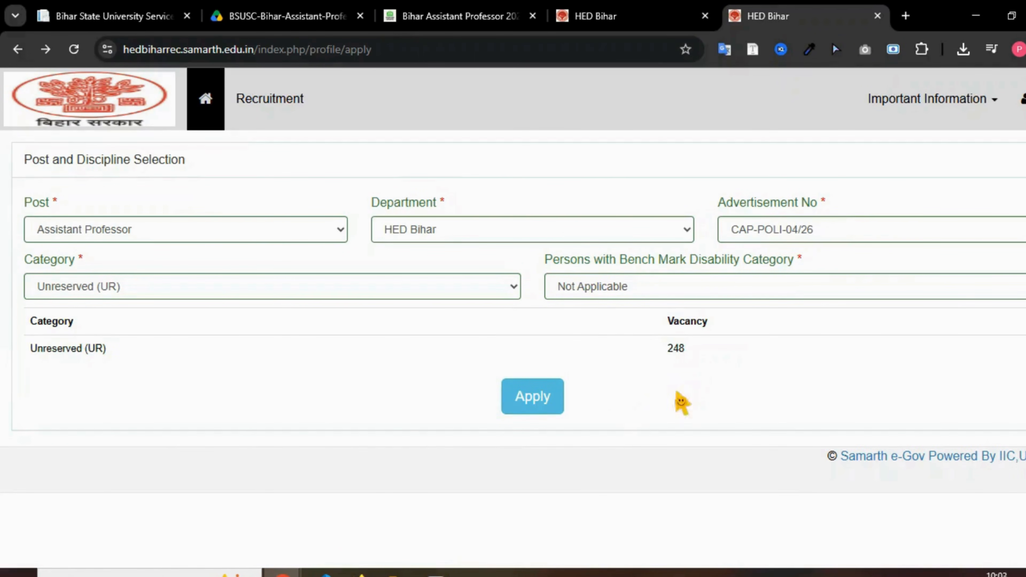
left_click(535, 403)
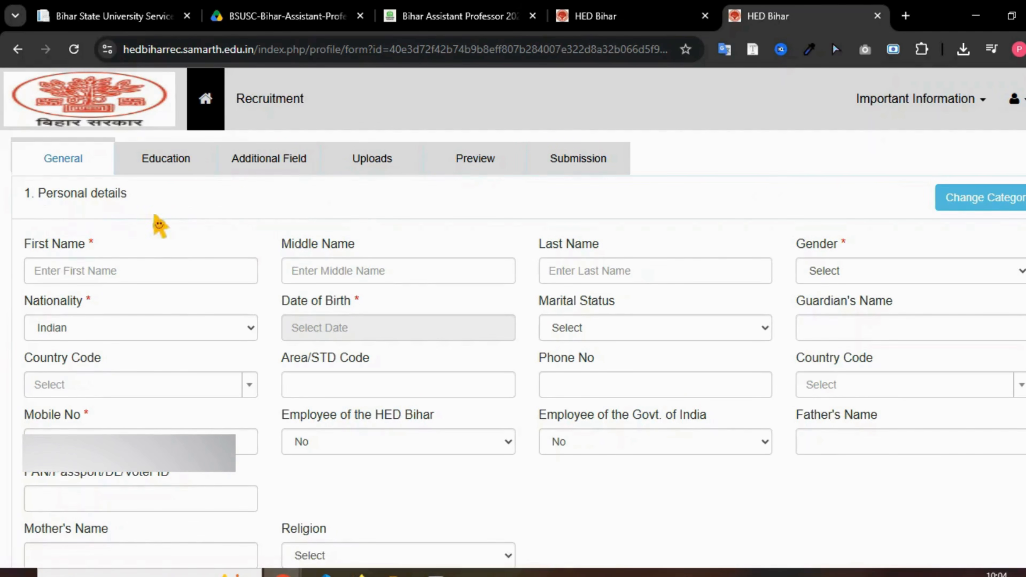
Review the First, Middle and Last Name fields under Personal details and set the gender to Male.
left_click_drag(26, 245, 91, 245)
left_click(296, 254)
left_click_drag(292, 247, 370, 245)
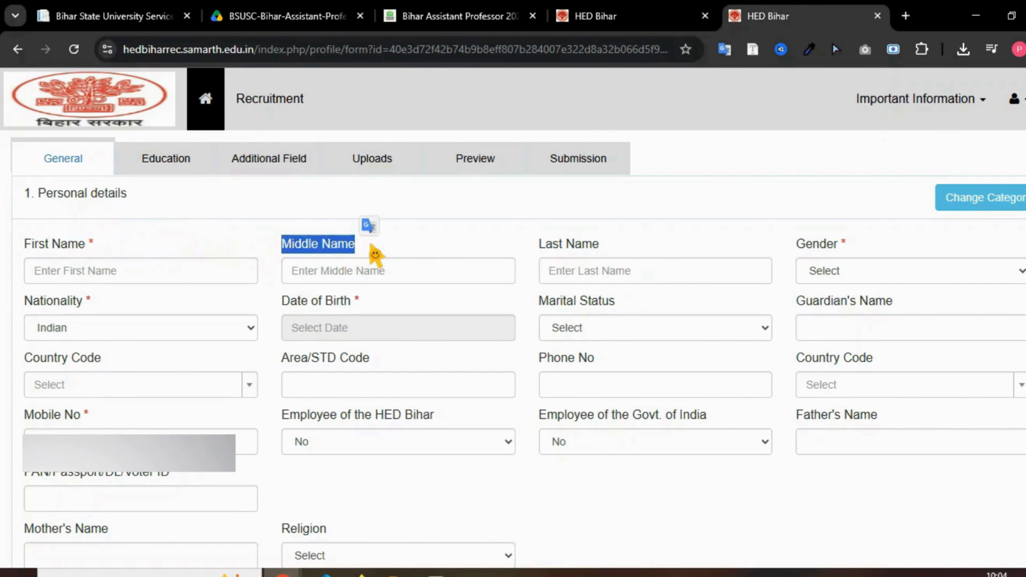
left_click_drag(534, 248, 604, 246)
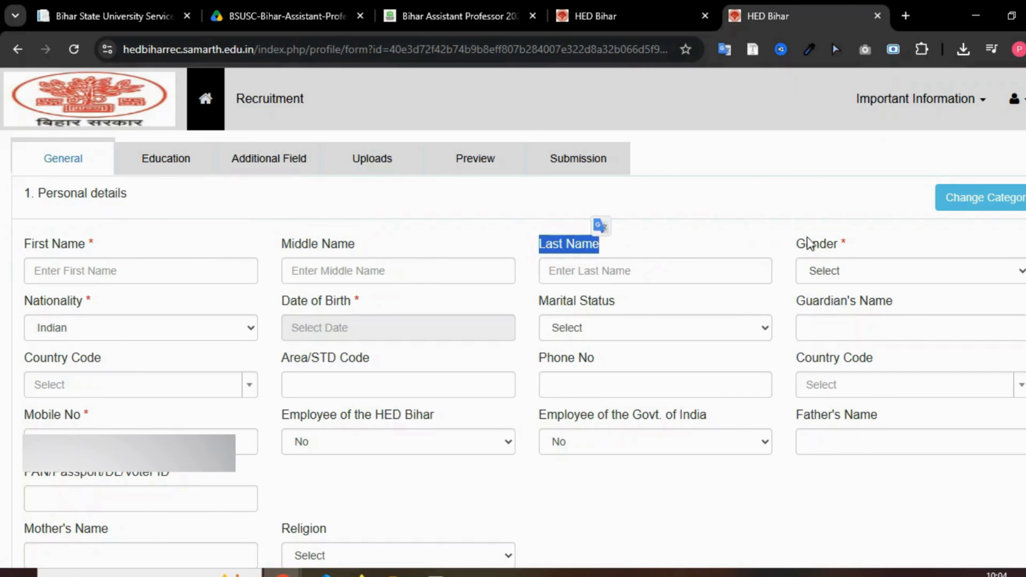
left_click_drag(796, 246, 865, 269)
left_click(857, 277)
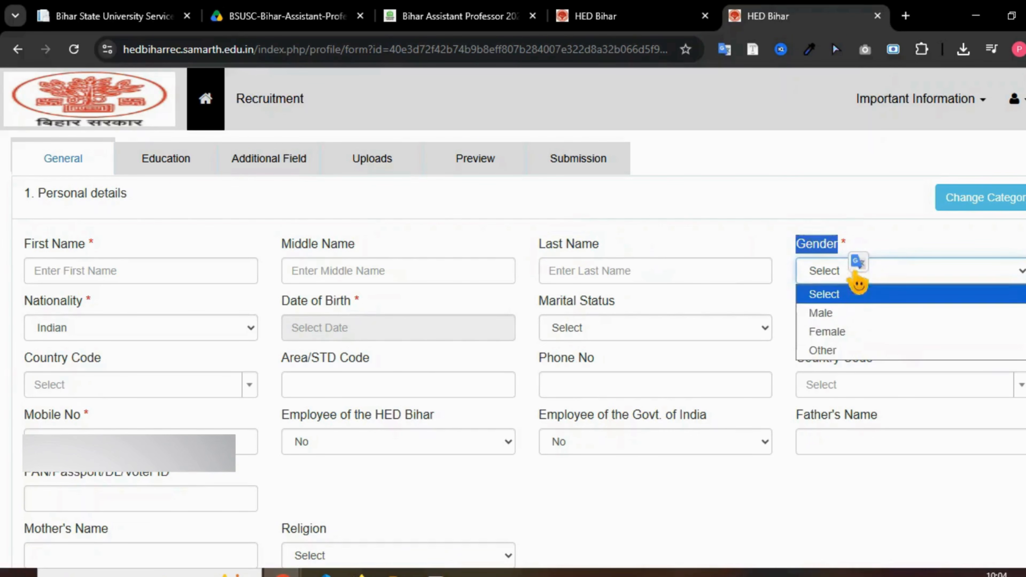
left_click(857, 320)
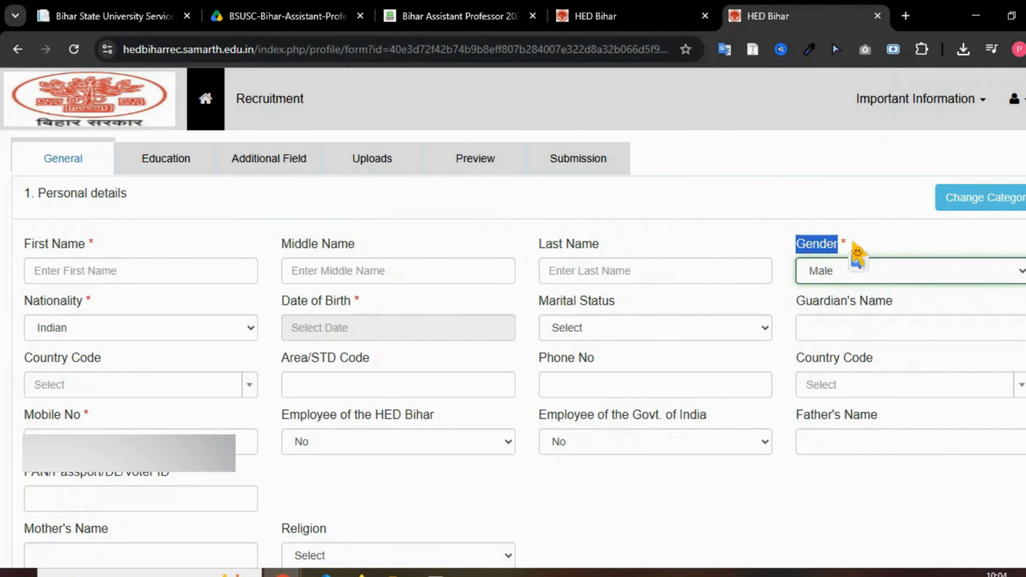
left_click_drag(837, 242, 844, 250)
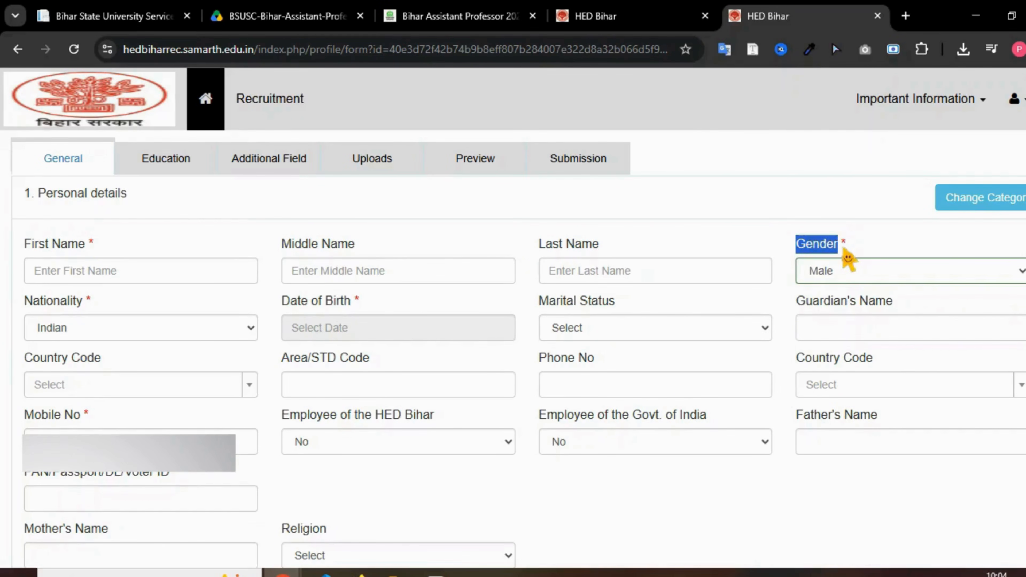
Choose Indian as the nationality and try the Date of Birth field.
left_click(111, 326)
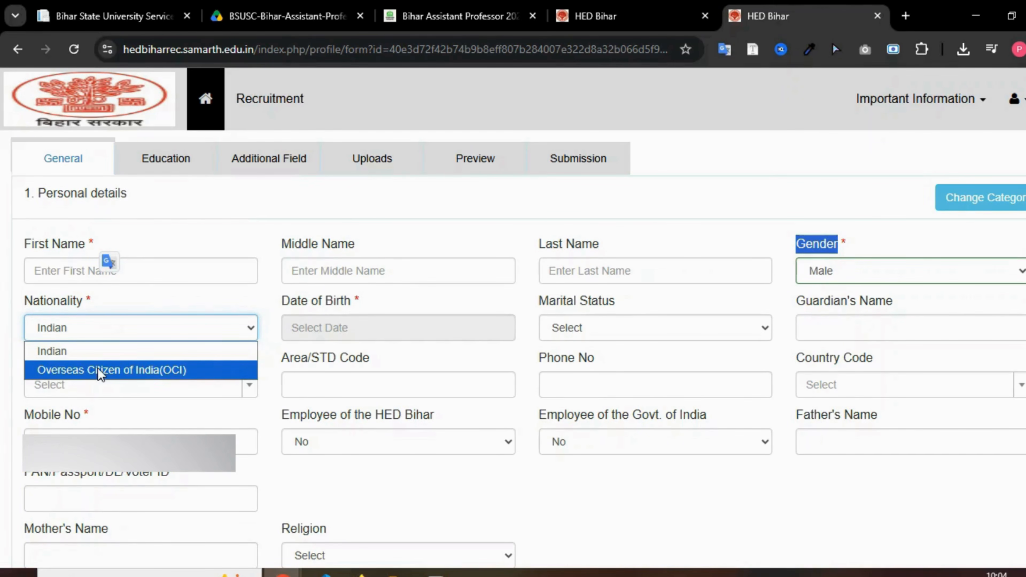
left_click(99, 352)
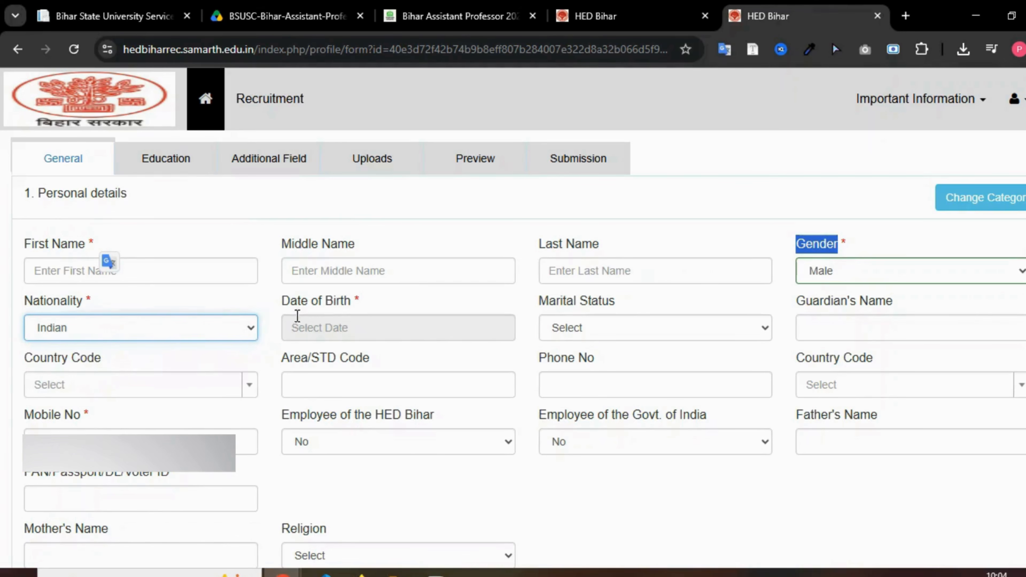
left_click(334, 328)
left_click(389, 295)
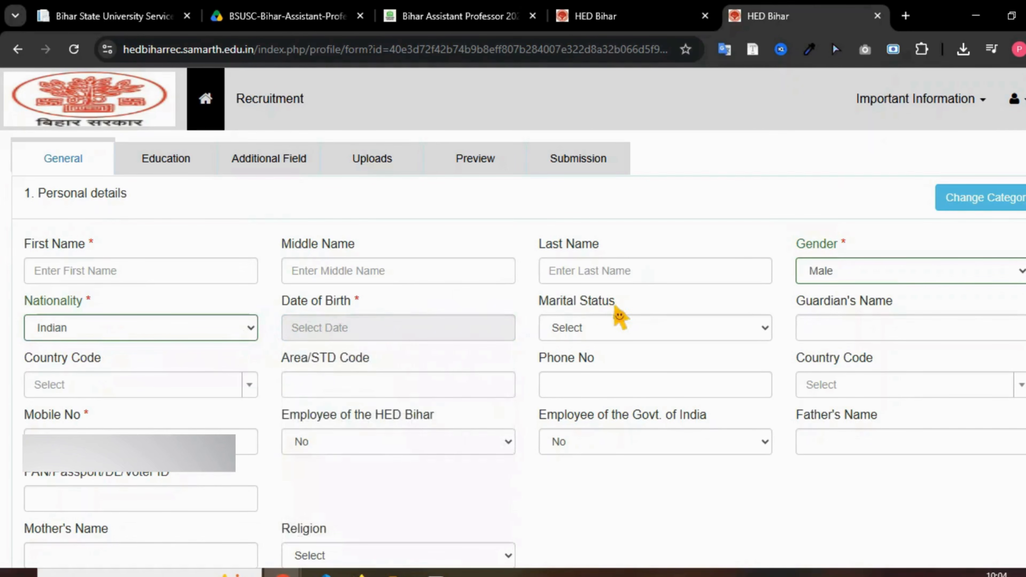
Set the marital status to Single and point out the Guardian's Name field.
left_click(657, 328)
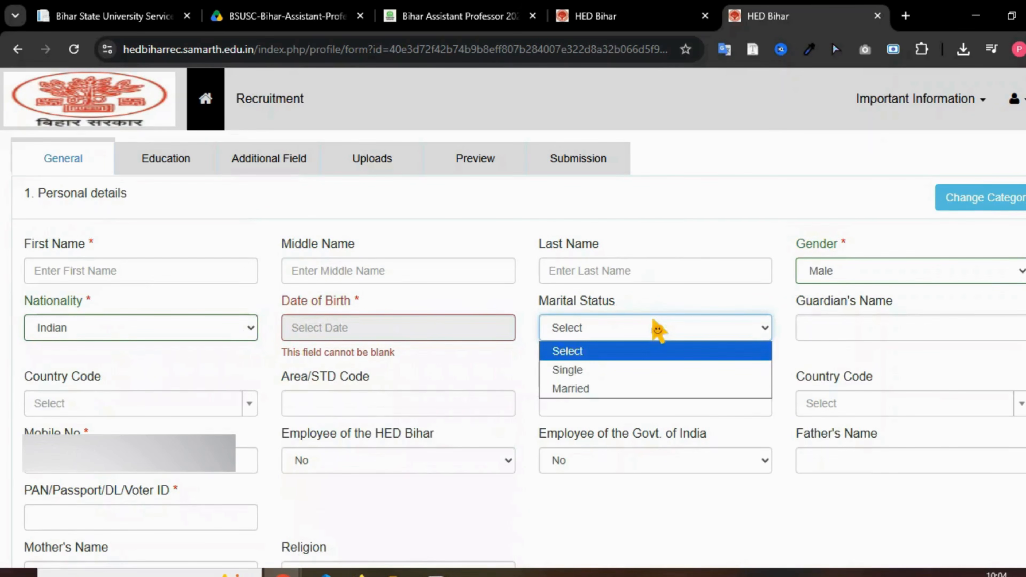
left_click(657, 328)
left_click(655, 328)
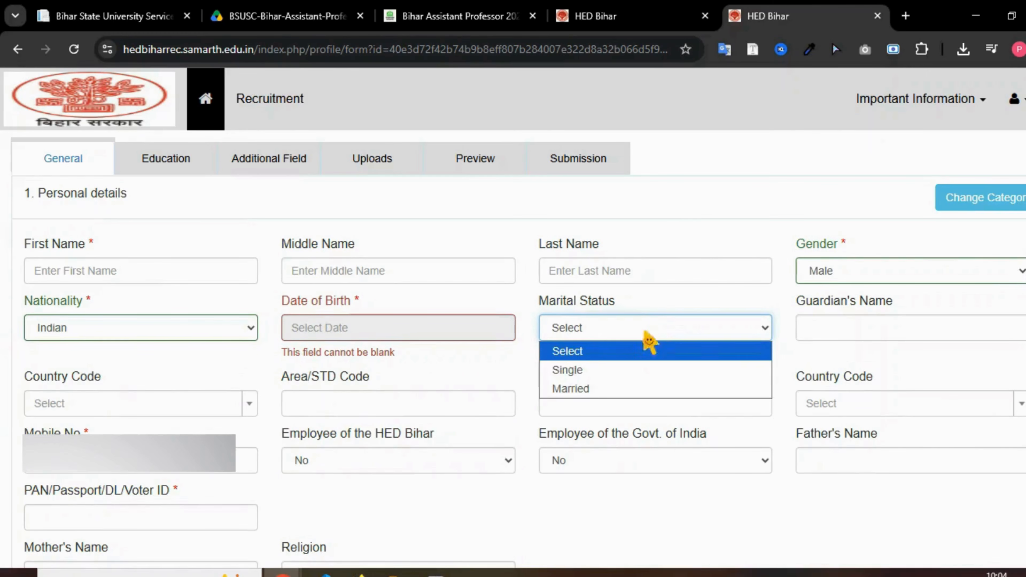
left_click(596, 370)
left_click_drag(806, 307, 931, 304)
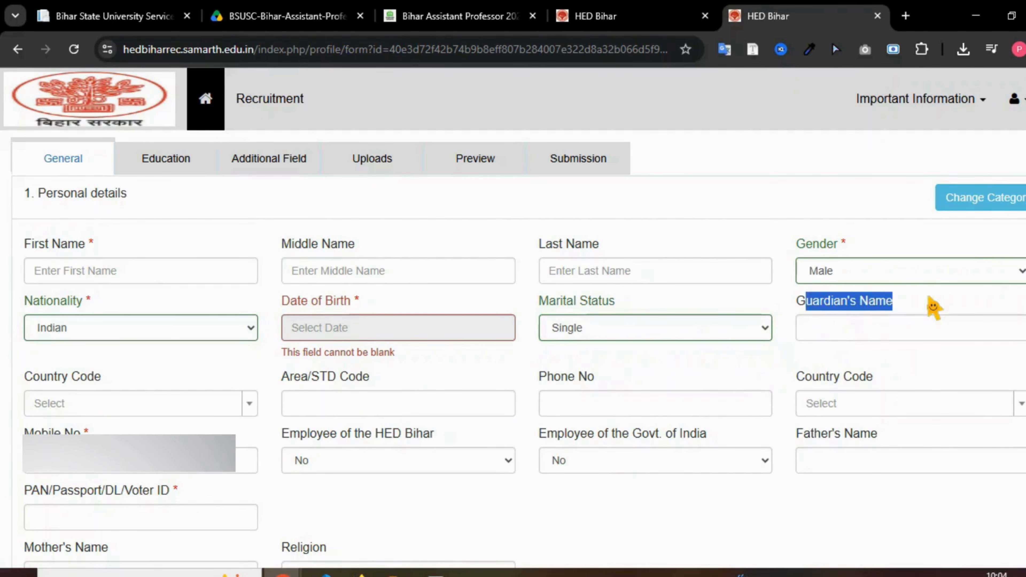
Look through the choices of both Country Code fields and the Phone No field without filling them.
left_click(84, 403)
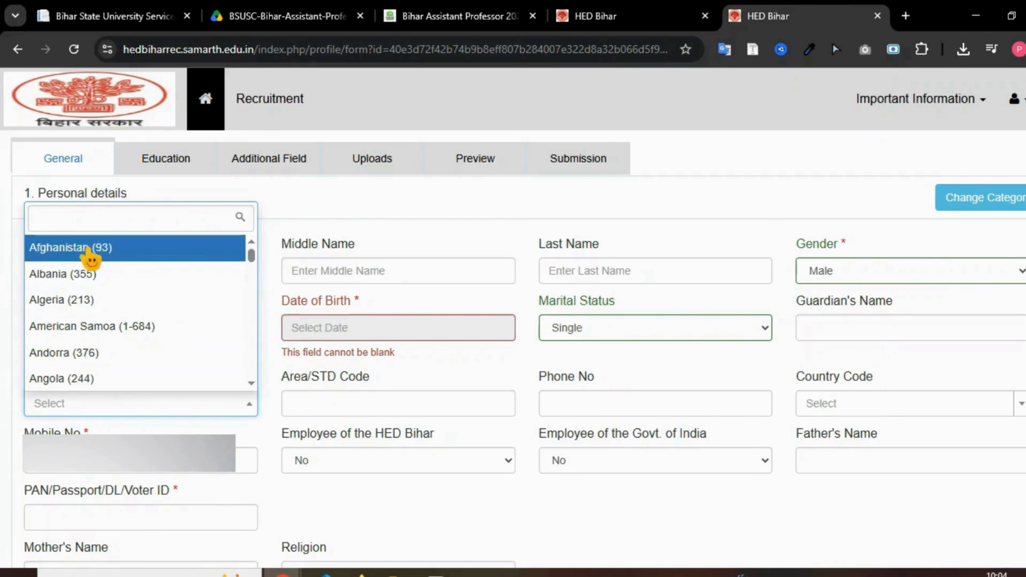
left_click(346, 215)
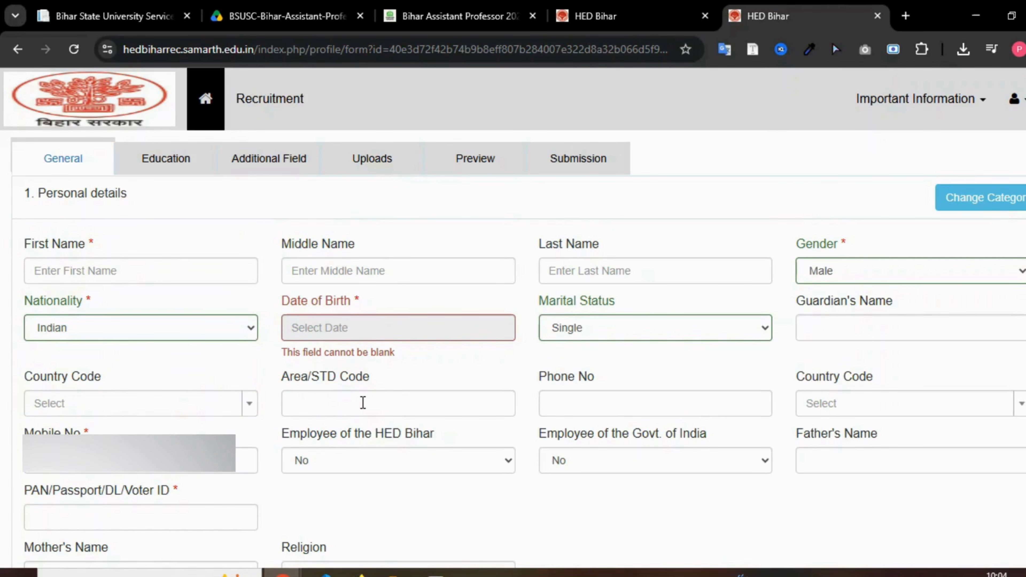
left_click(579, 404)
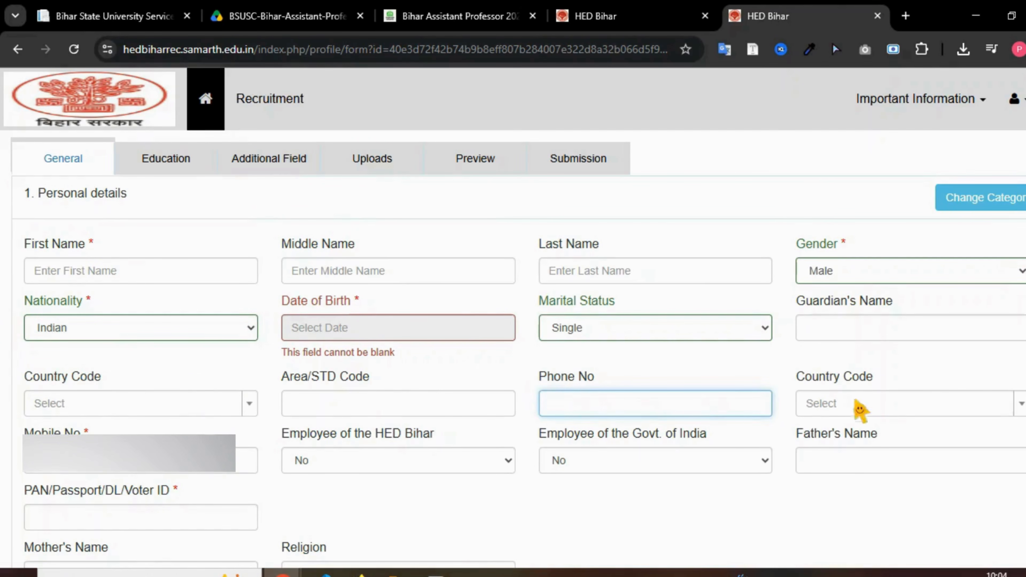
left_click(885, 412)
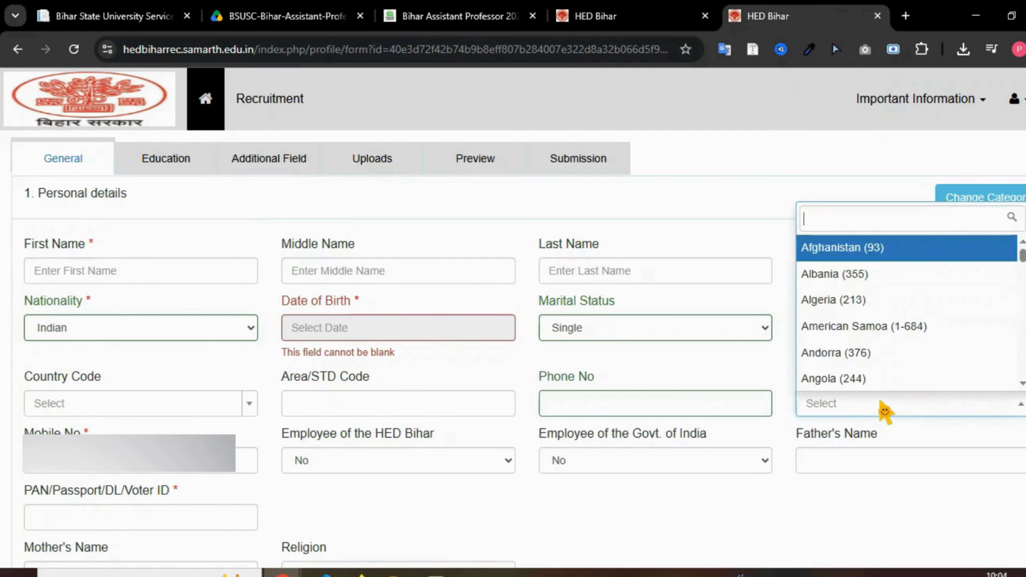
left_click(857, 415)
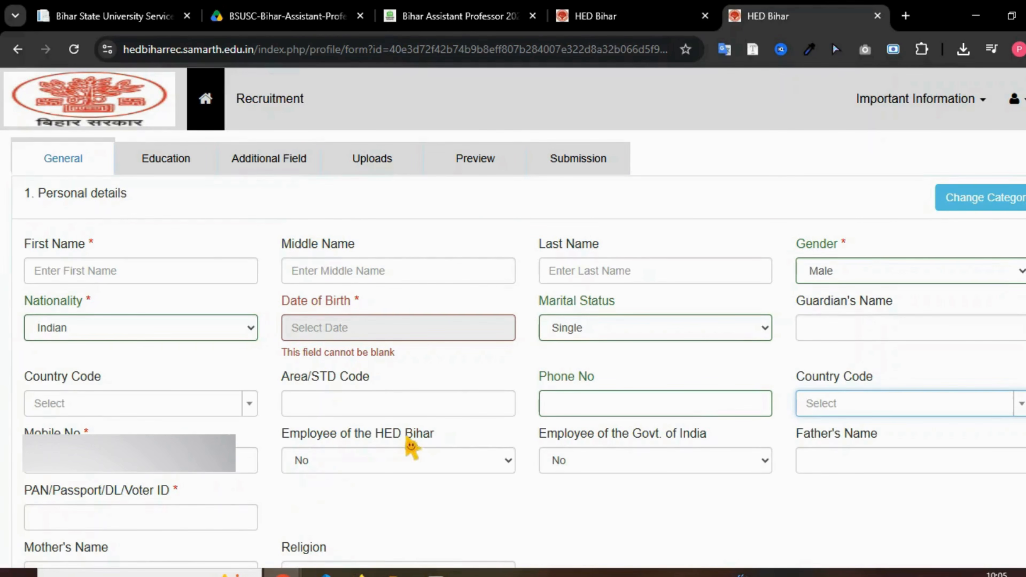
Try Yes for Employee of the HED Bihar to view its extra service fields, and set it back to No.
left_click(364, 470)
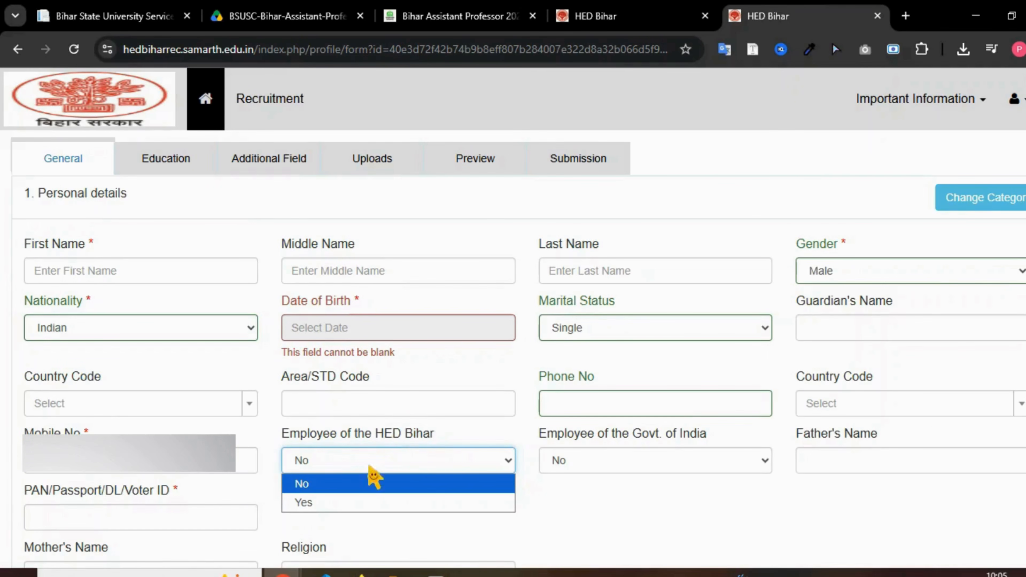
left_click(341, 489)
left_click(351, 465)
left_click(328, 502)
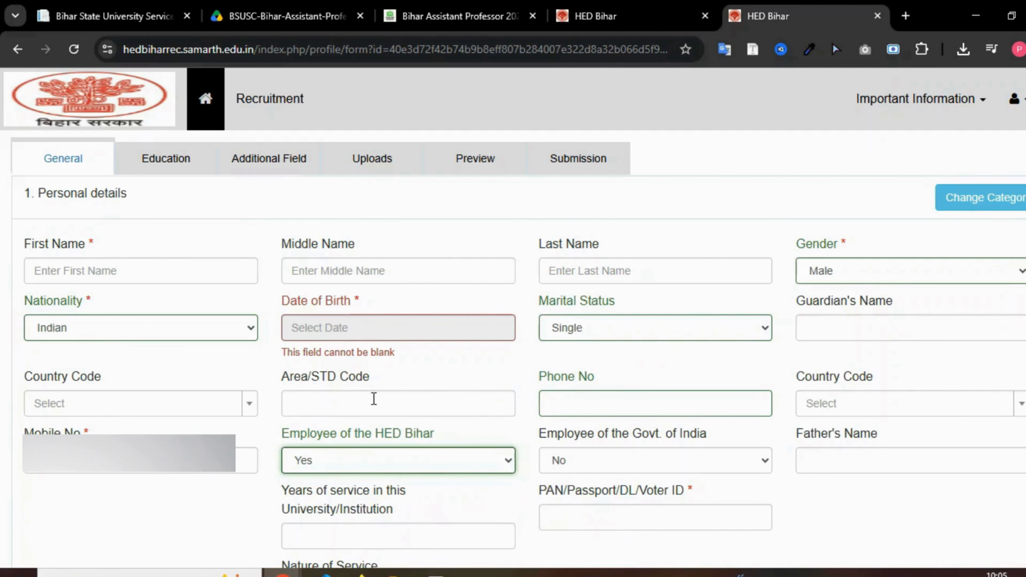
left_click(335, 465)
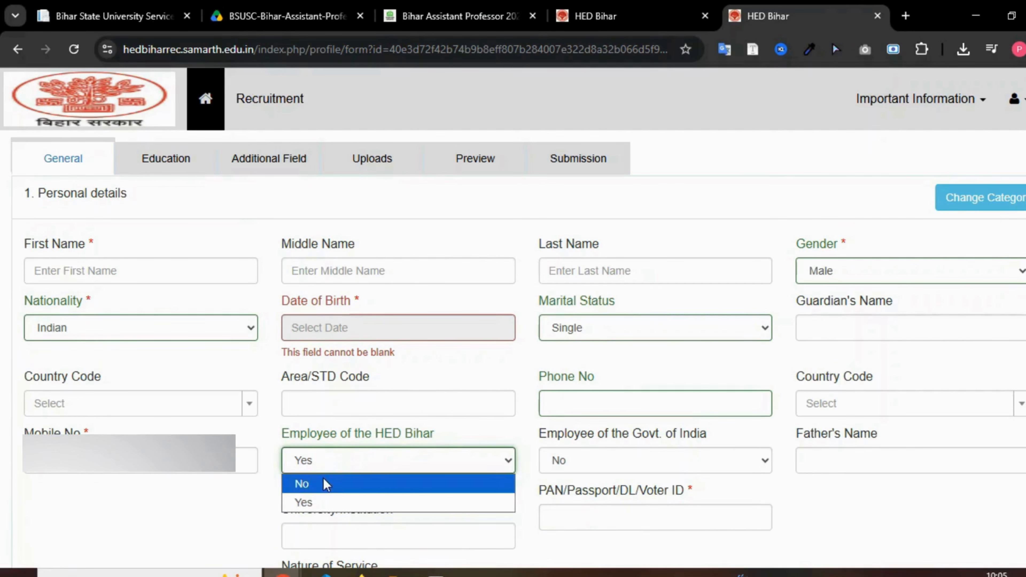
left_click(324, 481)
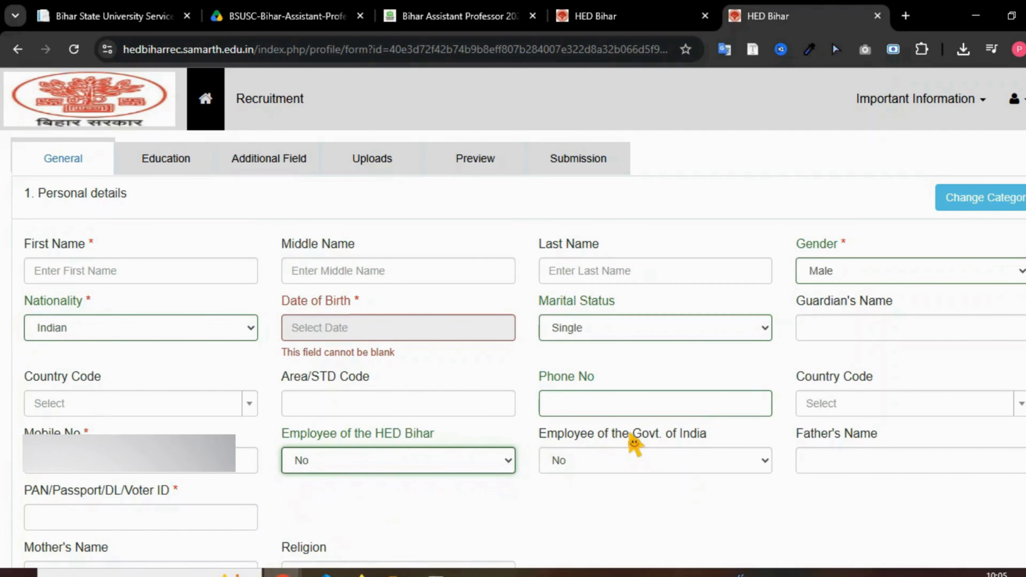
Try Yes for Employee of the Govt. of India, and set it back to No.
left_click(647, 460)
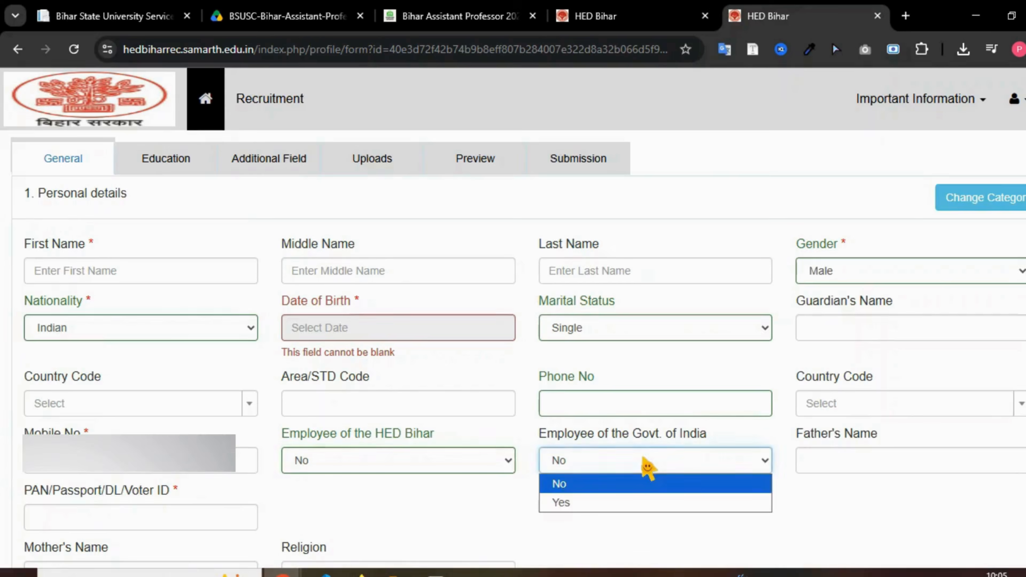
left_click(607, 504)
left_click(631, 462)
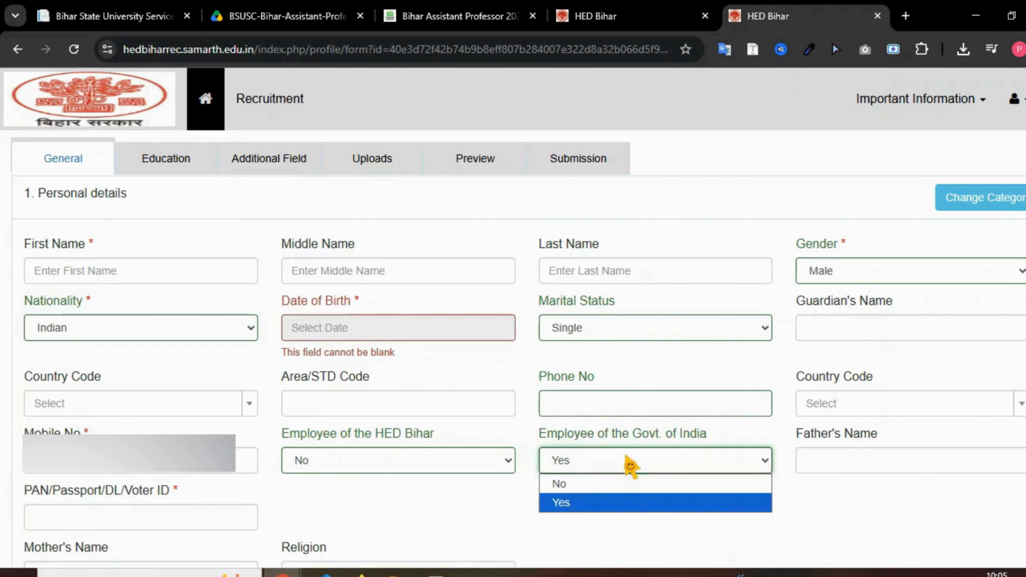
left_click(551, 484)
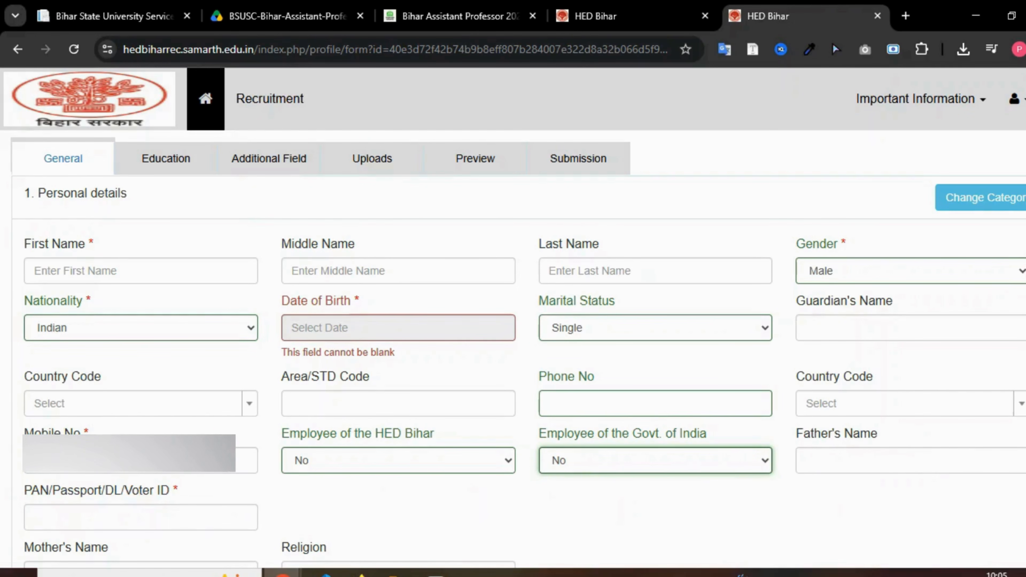
Point out the PAN/Passport/DL/Voter ID and Mother's Name fields without filling them, and set the Religion to Hindu.
left_click(35, 518)
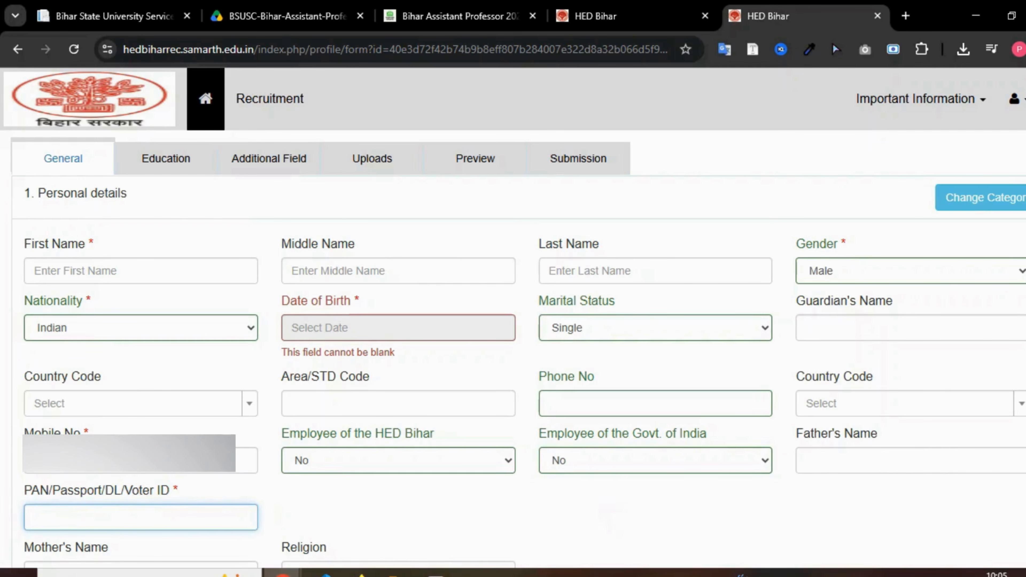
scroll(513, 315, "down", 10)
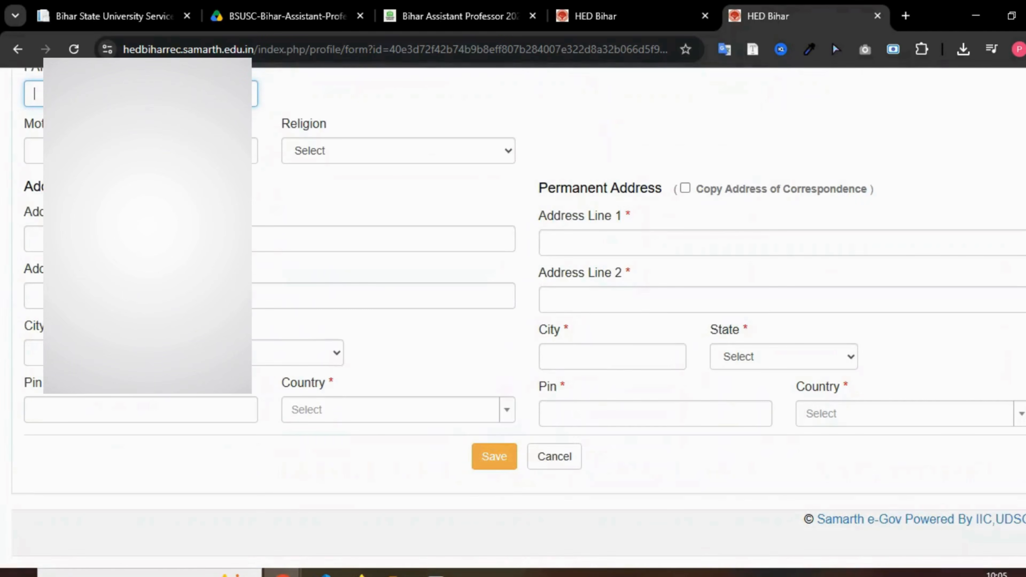
left_click(146, 160)
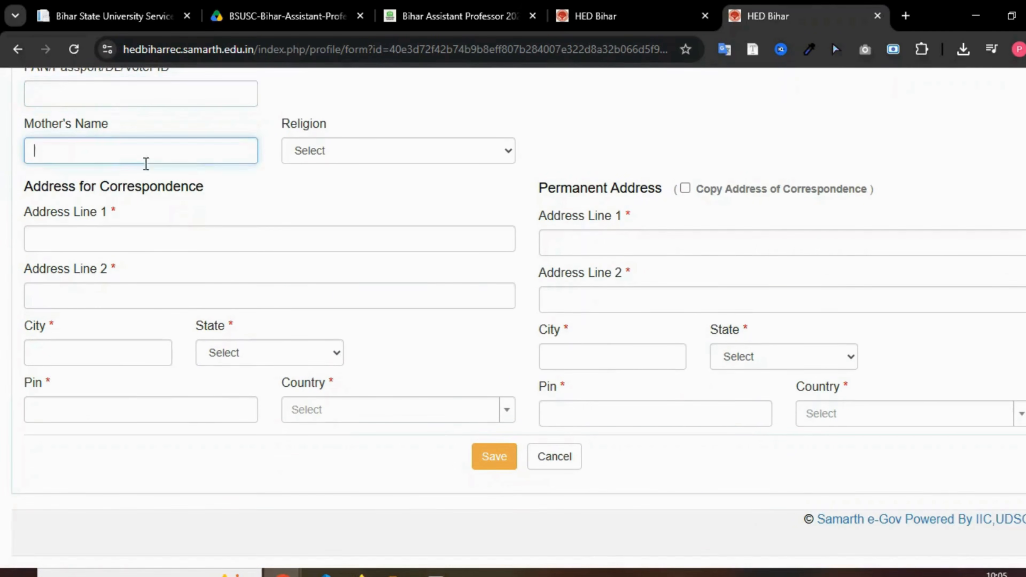
left_click(388, 172)
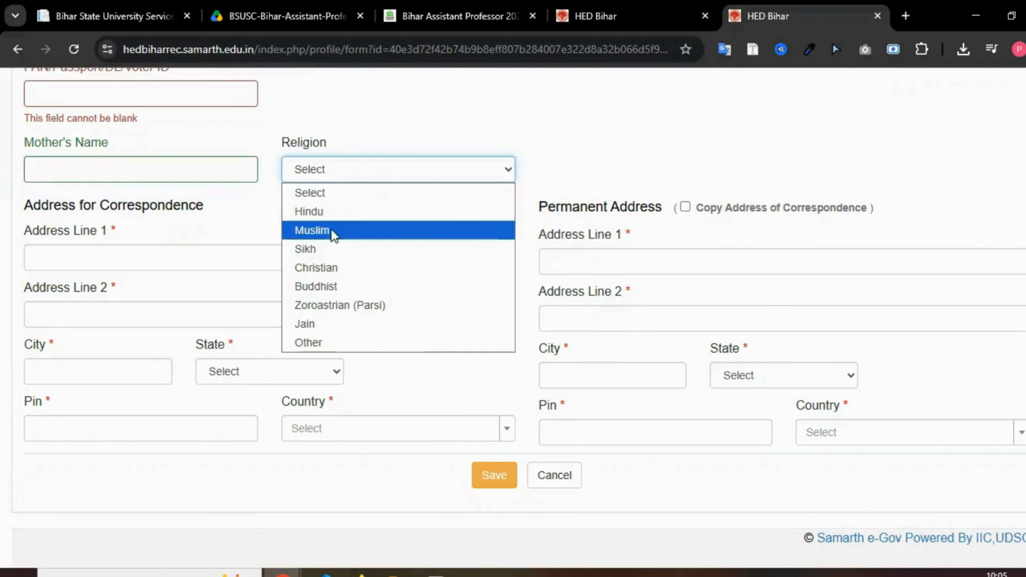
left_click(326, 212)
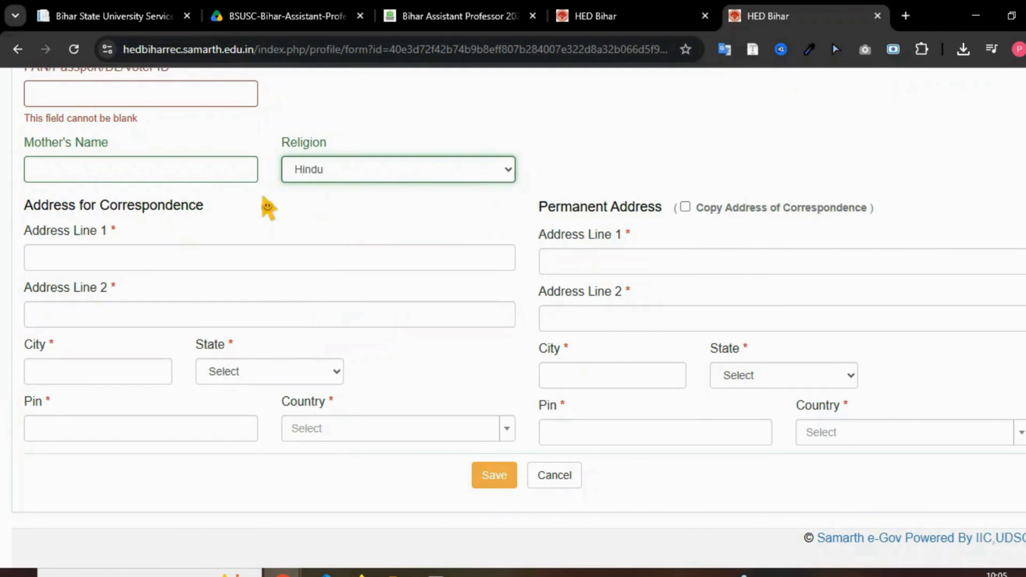
Go over the Address Line and City fields under Address for Correspondence, and set its State to Delhi.
left_click_drag(27, 210, 213, 211)
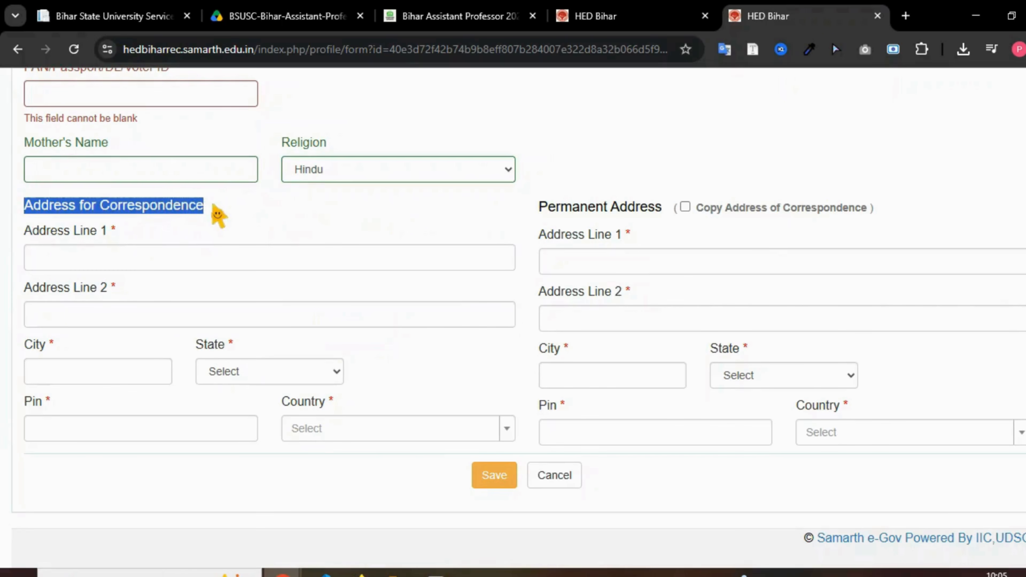
left_click_drag(29, 234, 137, 236)
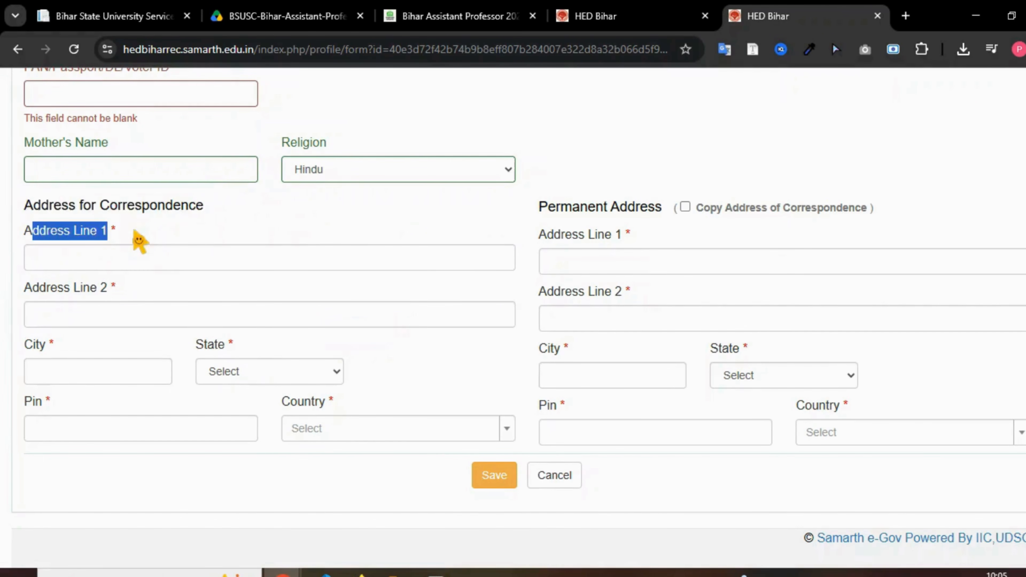
left_click_drag(101, 206, 222, 206)
left_click_drag(81, 288, 148, 298)
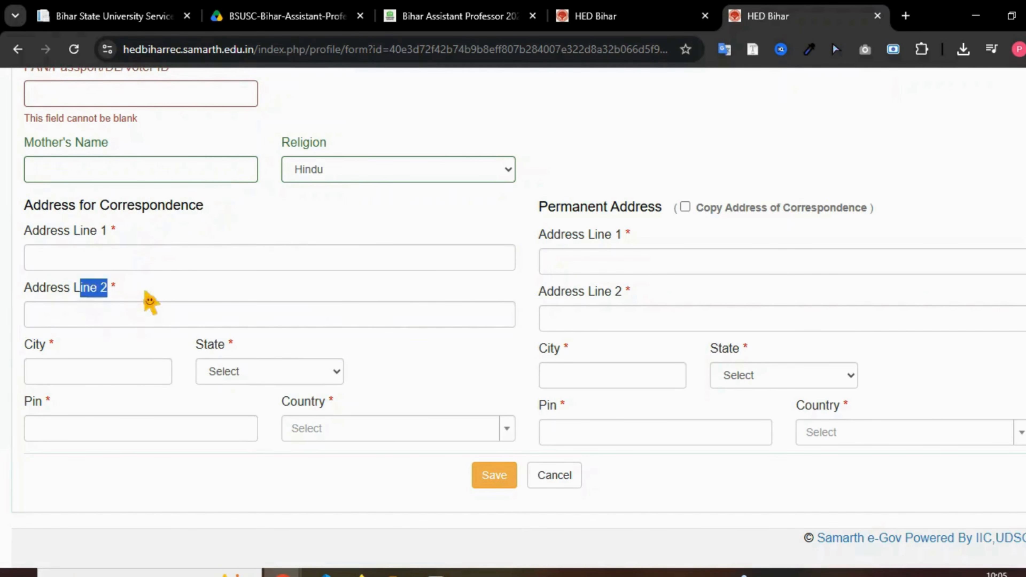
left_click(72, 370)
left_click(288, 376)
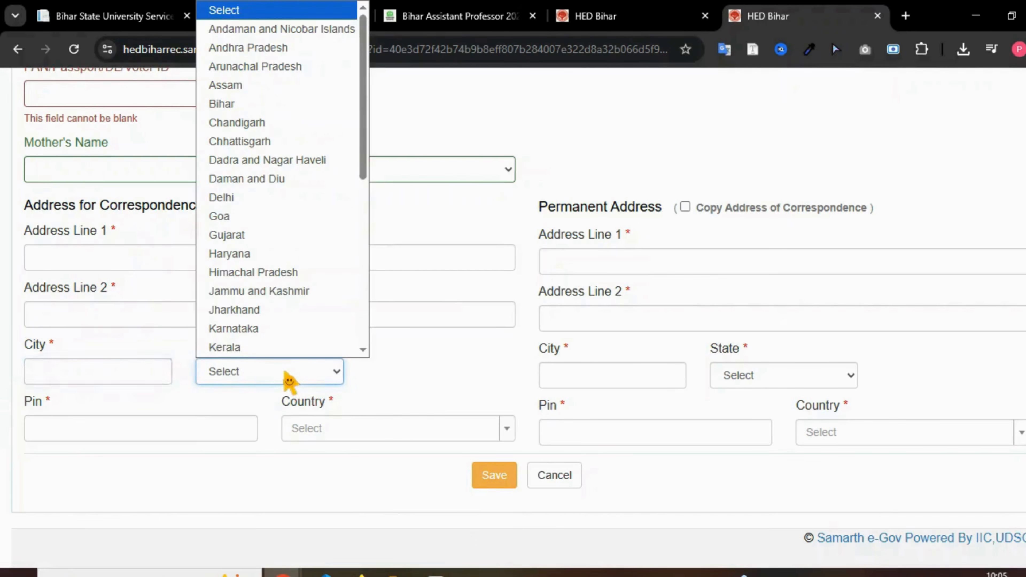
scroll(280, 202, "down", 1)
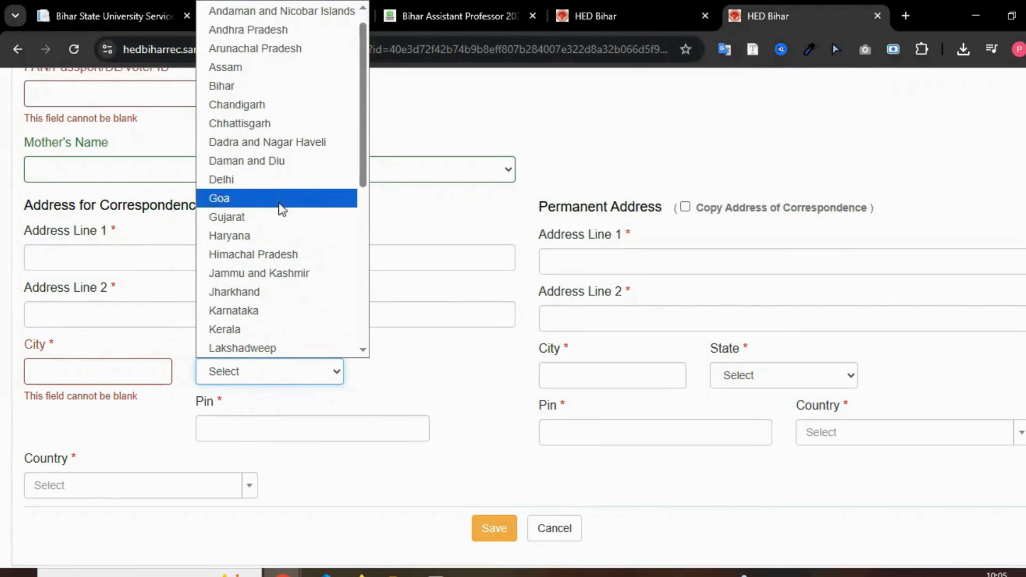
left_click(273, 179)
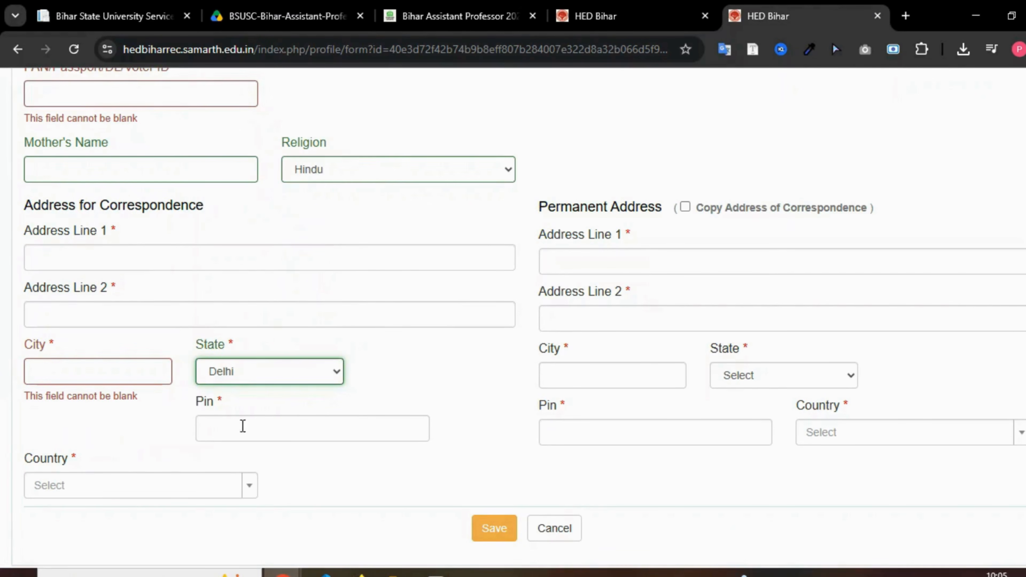
Look at the Pin field and Country choices of the correspondence address without filling them, and compare it with the Permanent Address section.
left_click(402, 429)
left_click(191, 481)
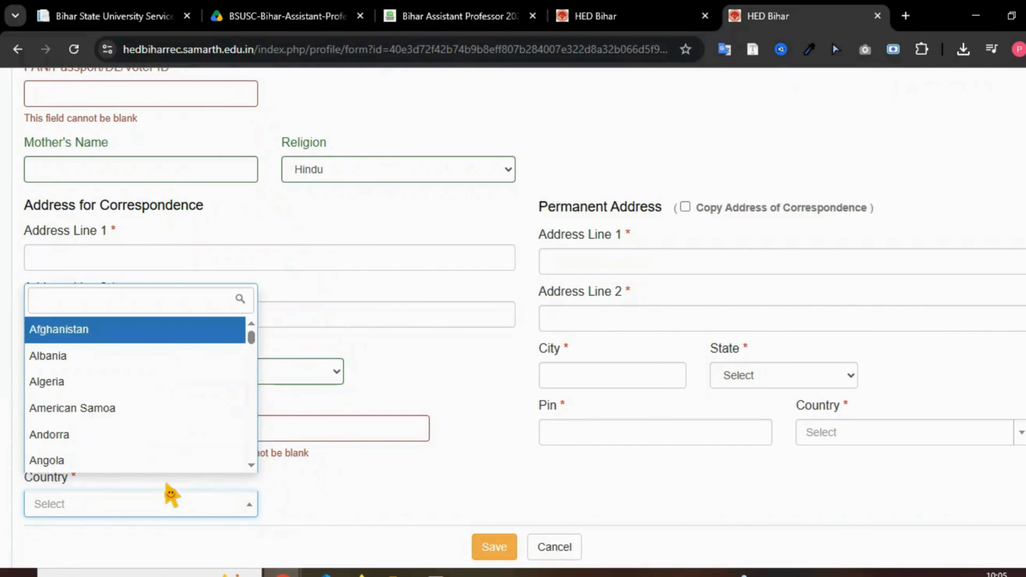
left_click(463, 358)
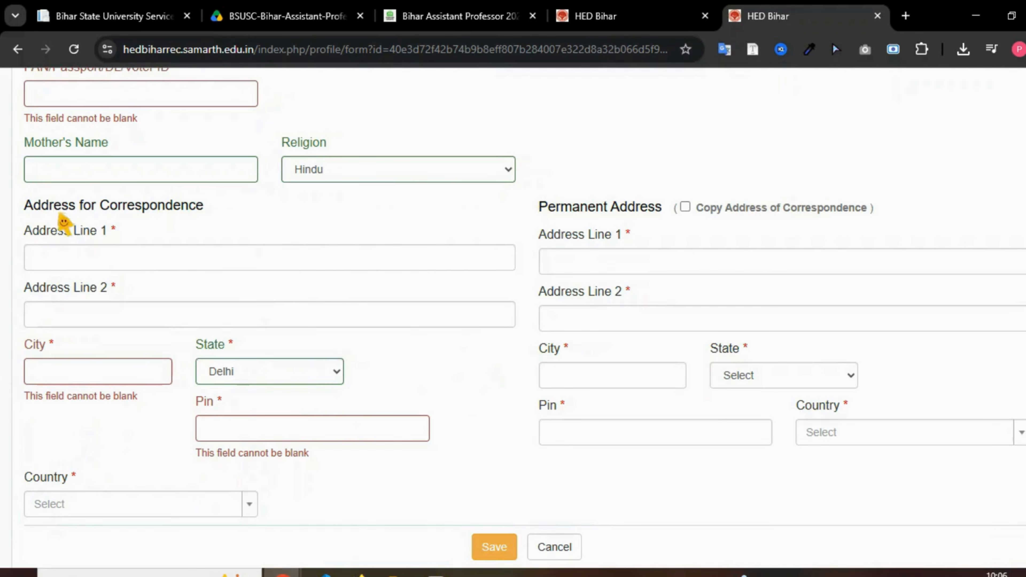
double_click(102, 207)
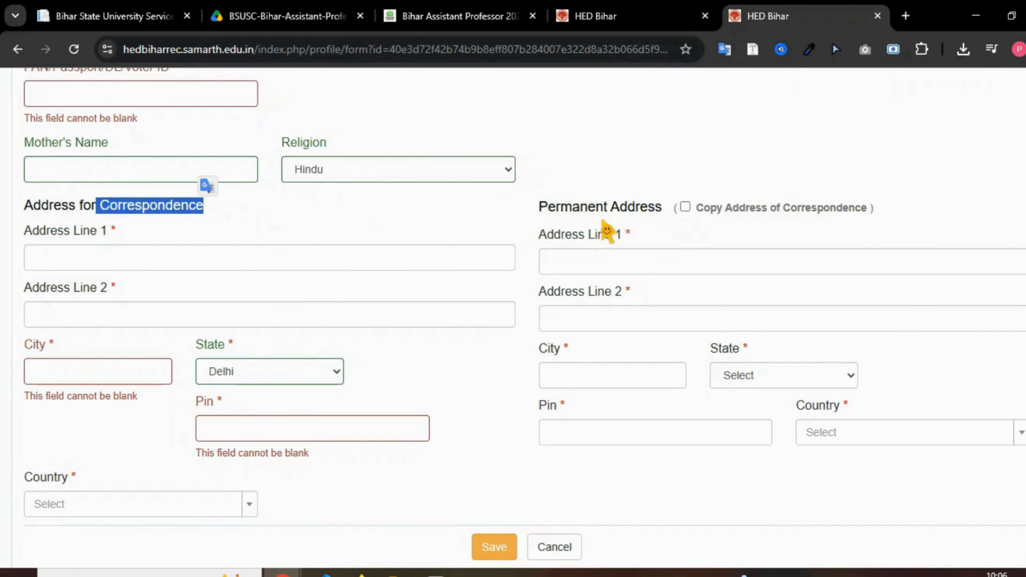
left_click(609, 225)
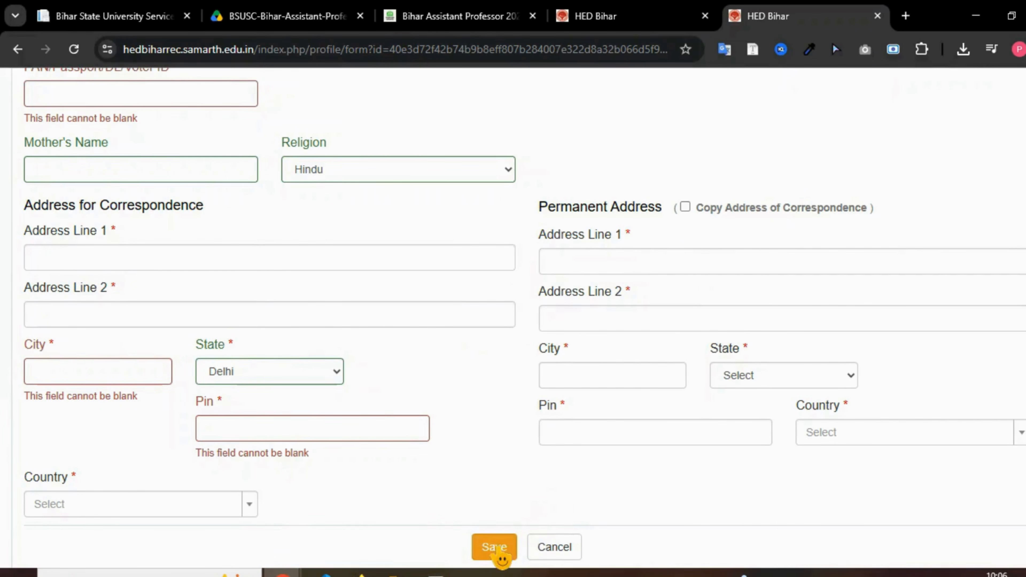
Examine the Secondary and Sr. Secondary rows of the Academic Qualifications, including the board, subject, Result Type, percentage, Year and School fields.
scroll(499, 550, "down", 2)
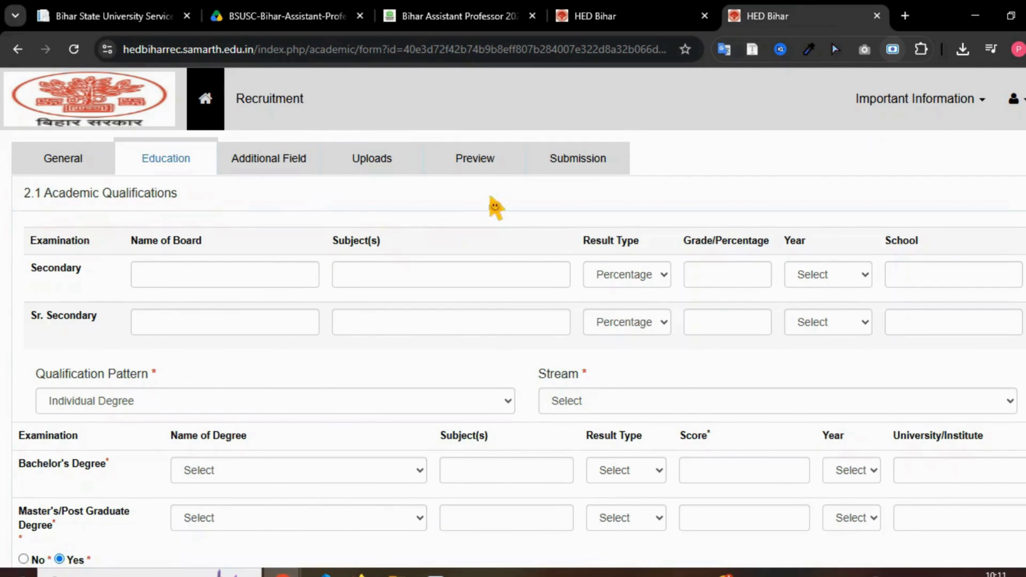
scroll(481, 219, "down", 2)
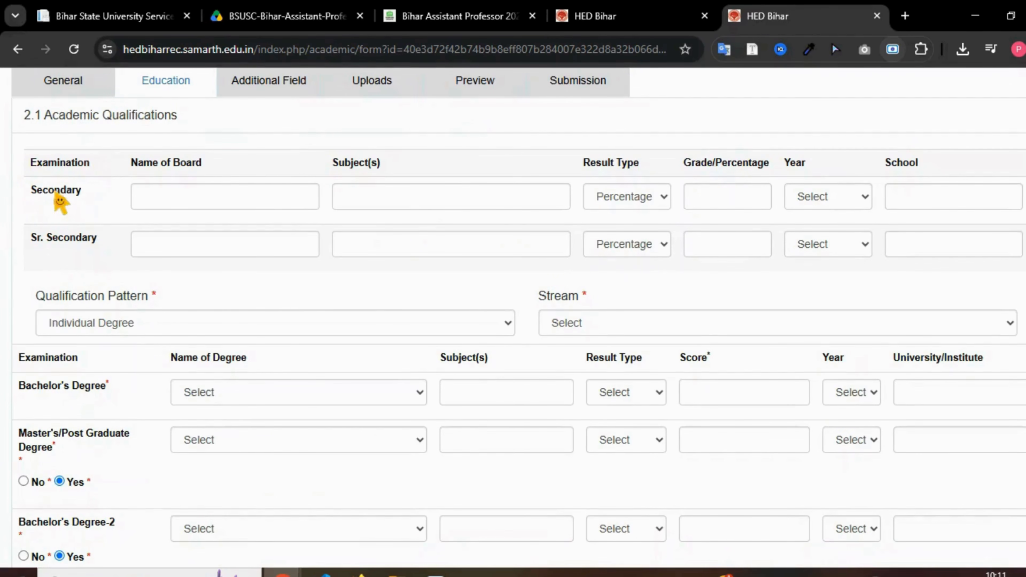
left_click_drag(134, 162, 205, 173)
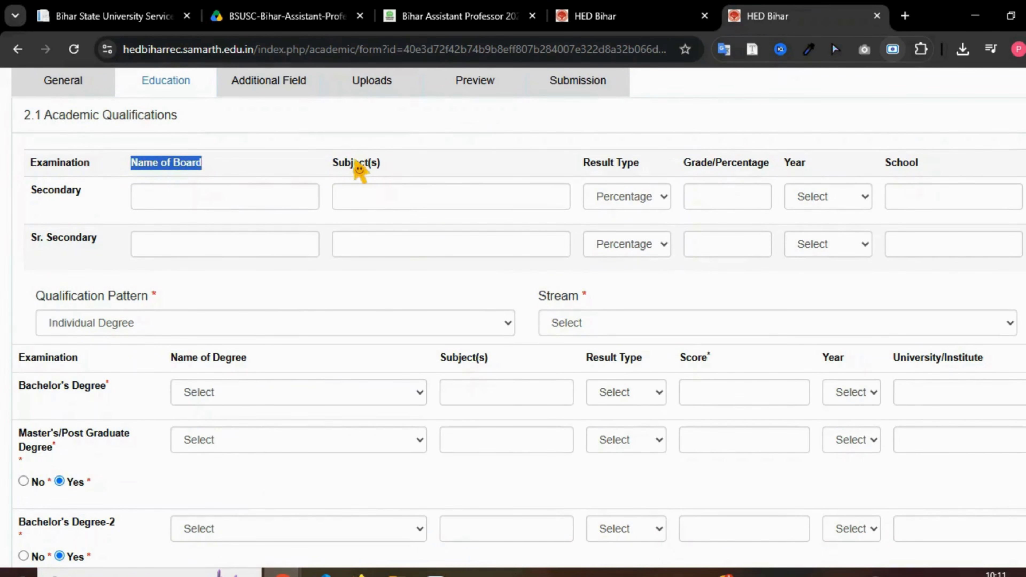
left_click_drag(354, 162, 383, 165)
left_click(622, 197)
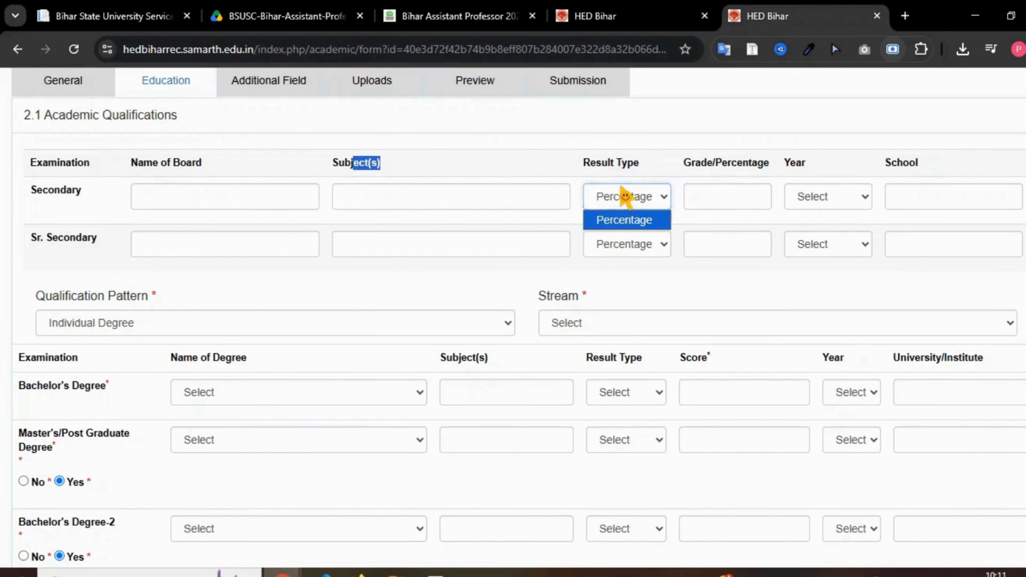
left_click(625, 197)
left_click_drag(685, 164, 770, 172)
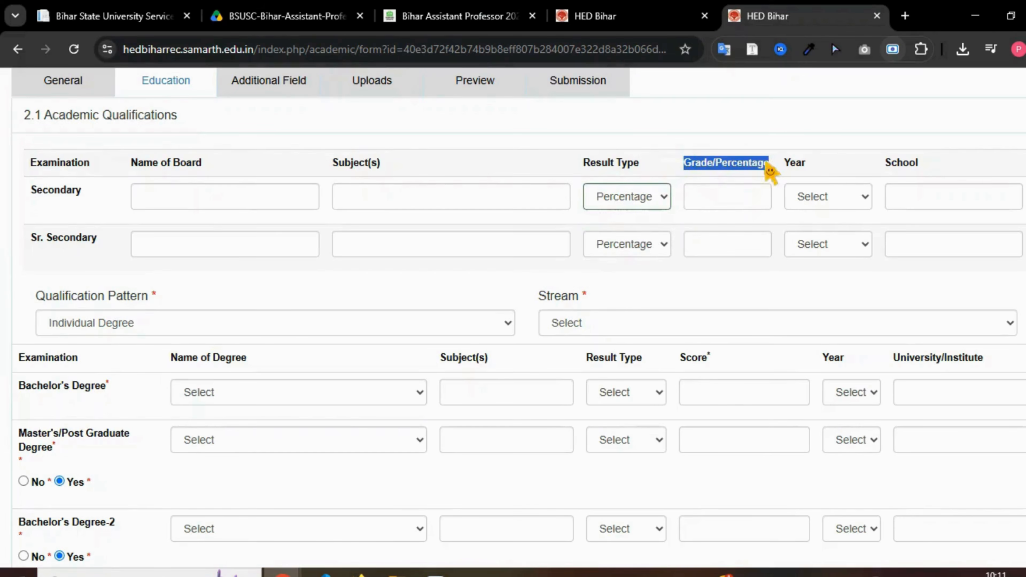
left_click(842, 199)
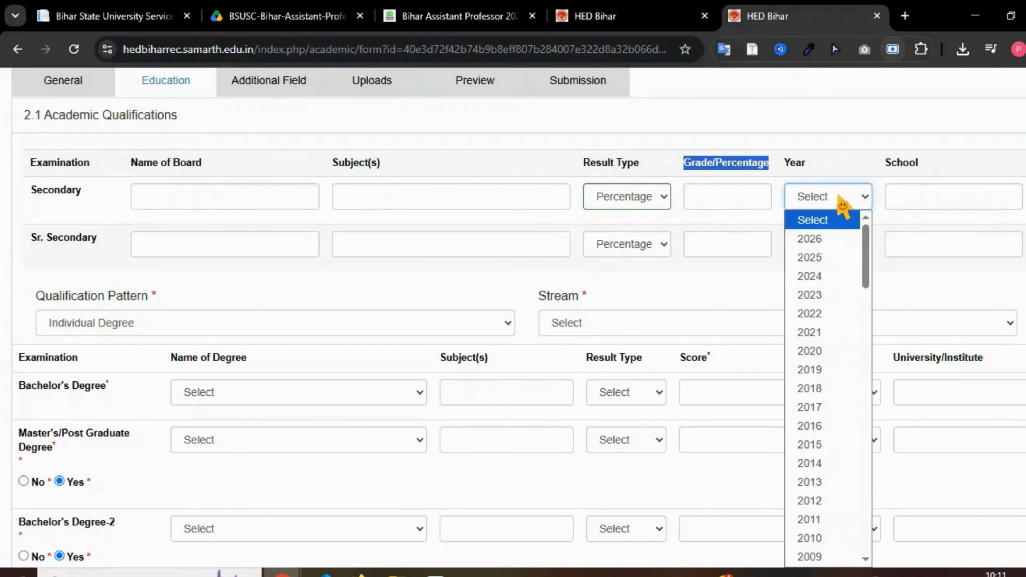
left_click(824, 194)
left_click(904, 192)
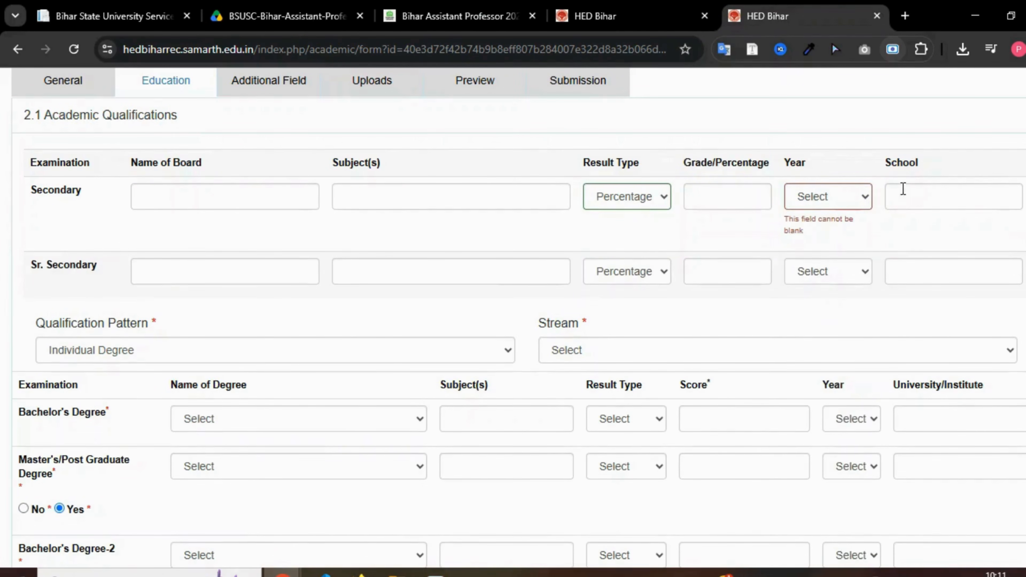
left_click_drag(34, 276, 104, 278)
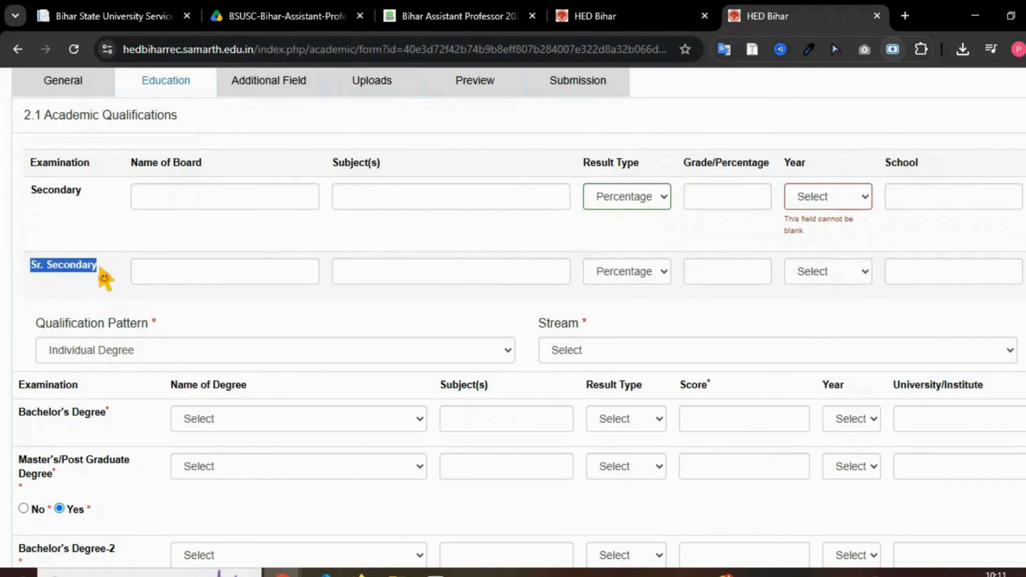
Set the Qualification Pattern to Individual Degree after trying Integrated Masters, and the Stream to Faculty of Sciences / Engineering/ Agriculture / Medical / Veterinary Sciences.
scroll(293, 259, "down", 4)
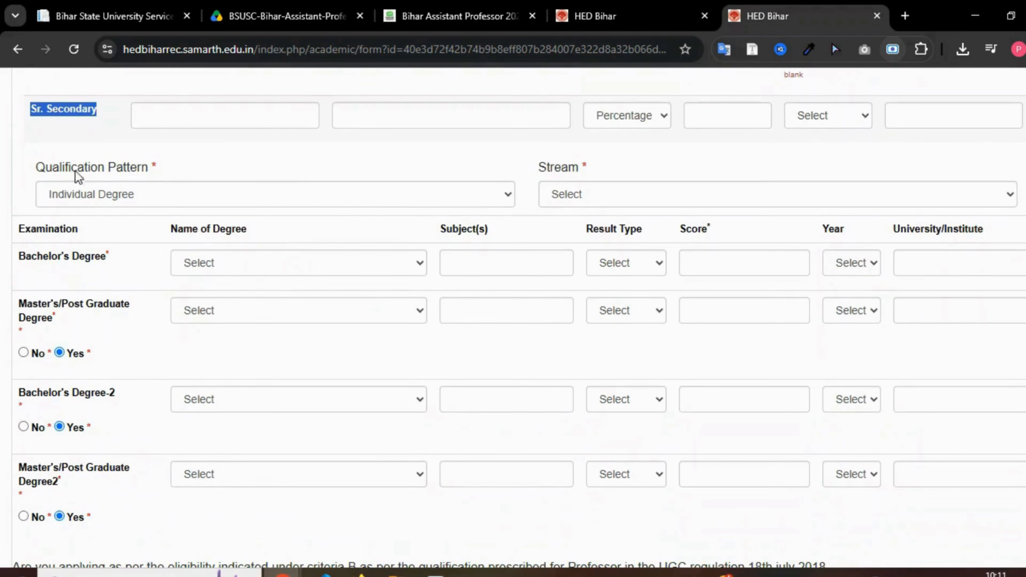
left_click(83, 202)
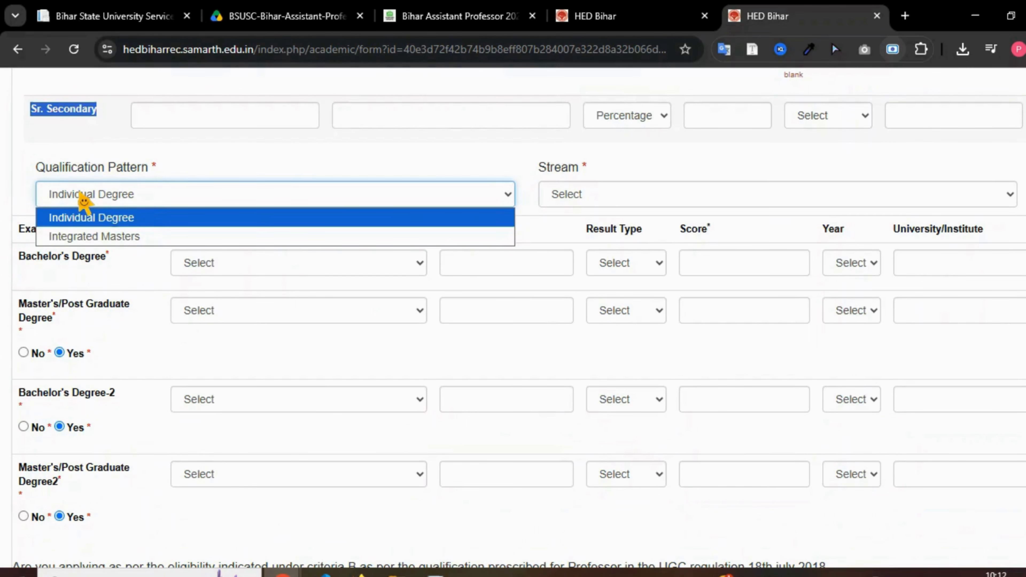
left_click(107, 237)
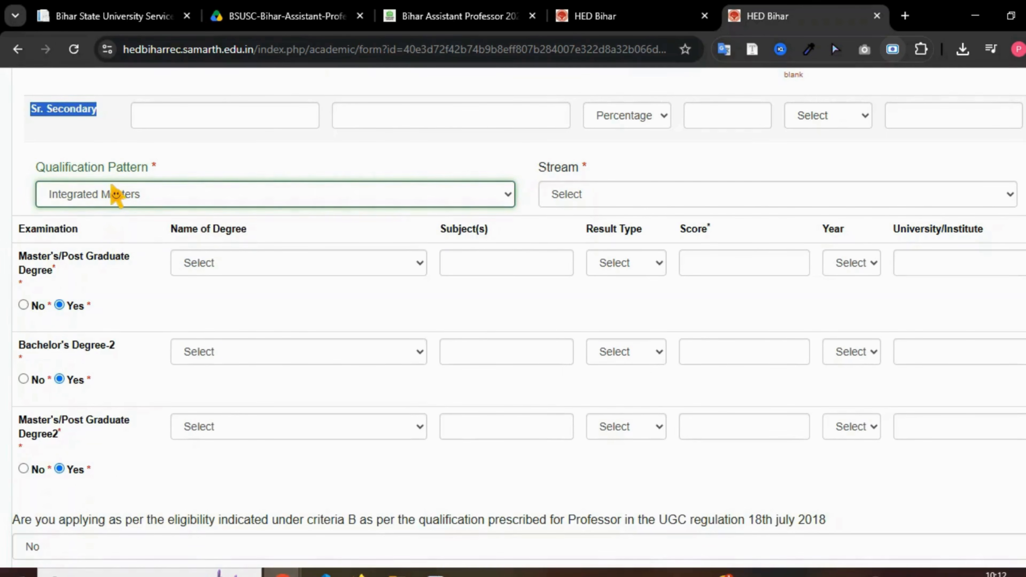
left_click(116, 197)
left_click(89, 217)
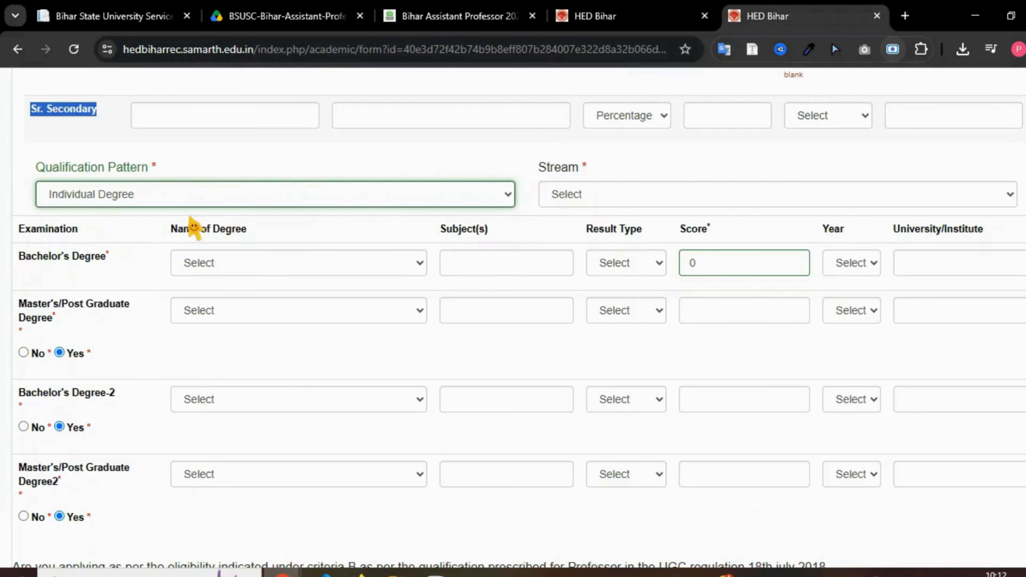
left_click(639, 194)
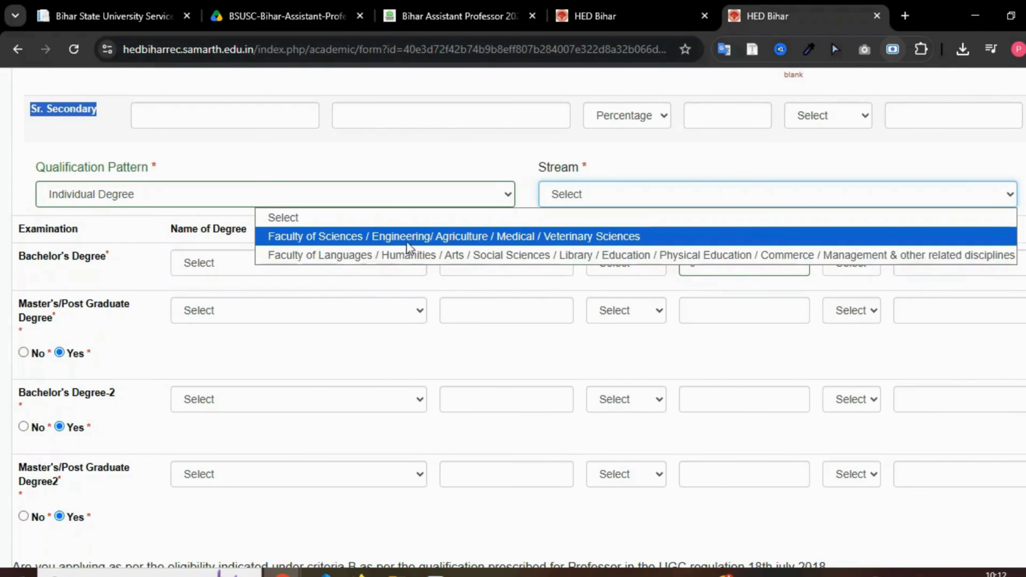
left_click(322, 238)
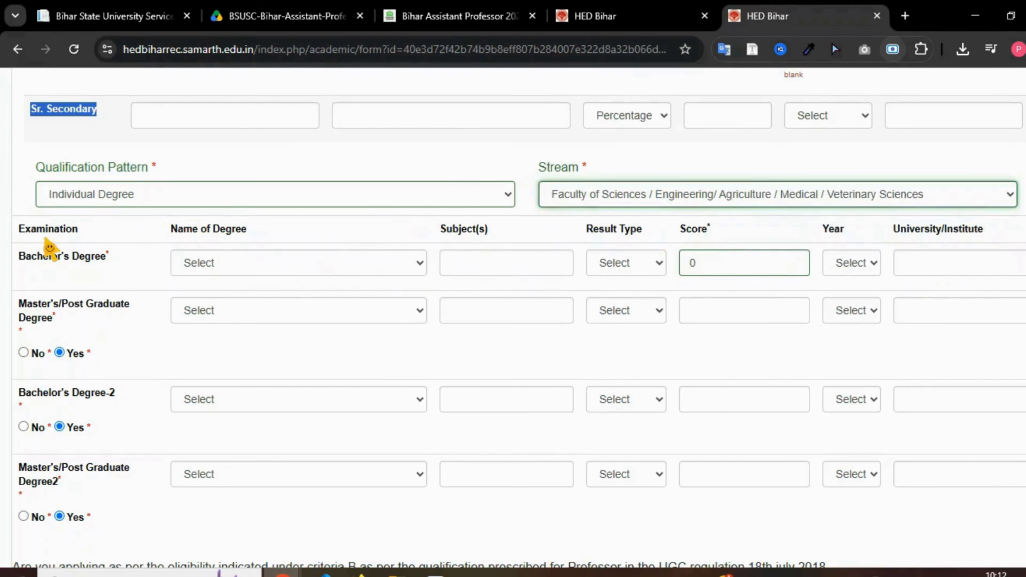
Check the Bachelor's Degree name choices and Subject(s) field without filling them, and set its Result Type to Percentage.
left_click_drag(18, 256, 165, 259)
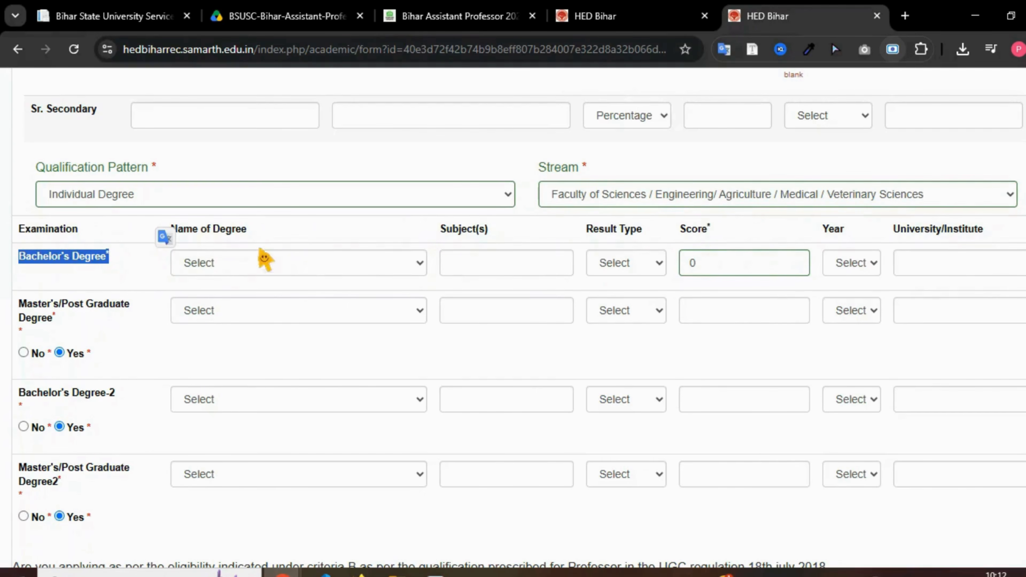
left_click(239, 267)
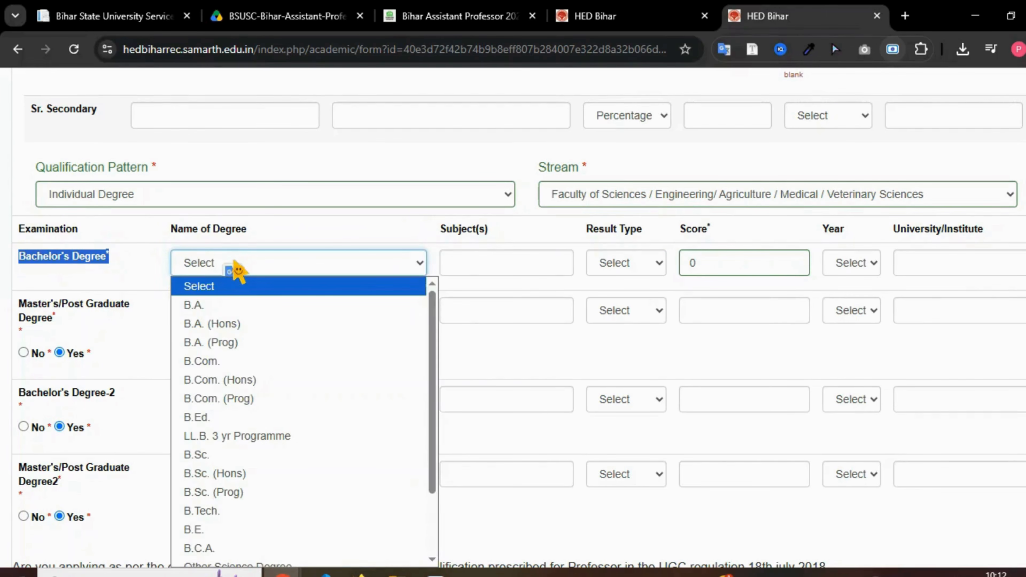
left_click(238, 271)
left_click(465, 261)
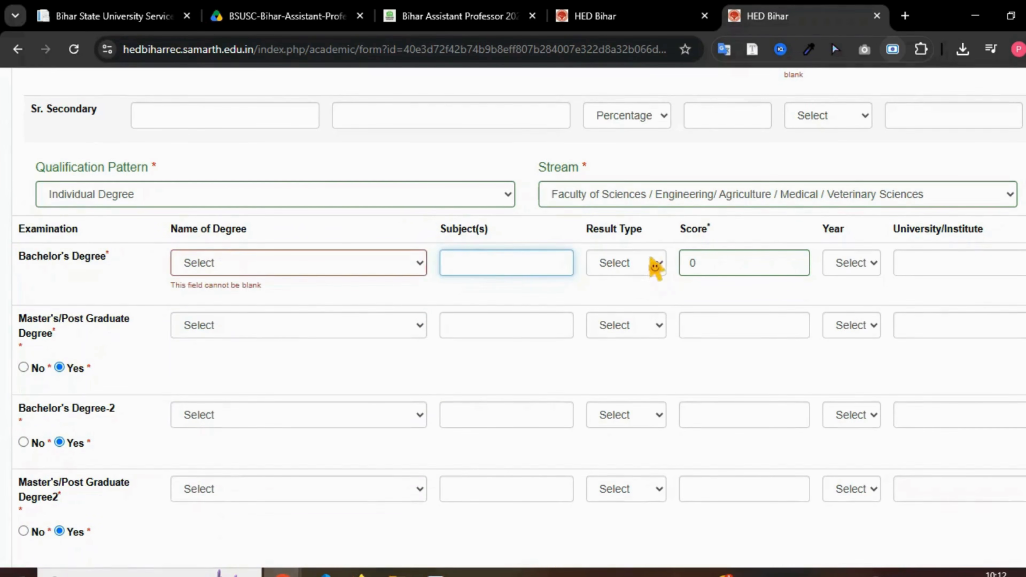
left_click(655, 265)
left_click(643, 307)
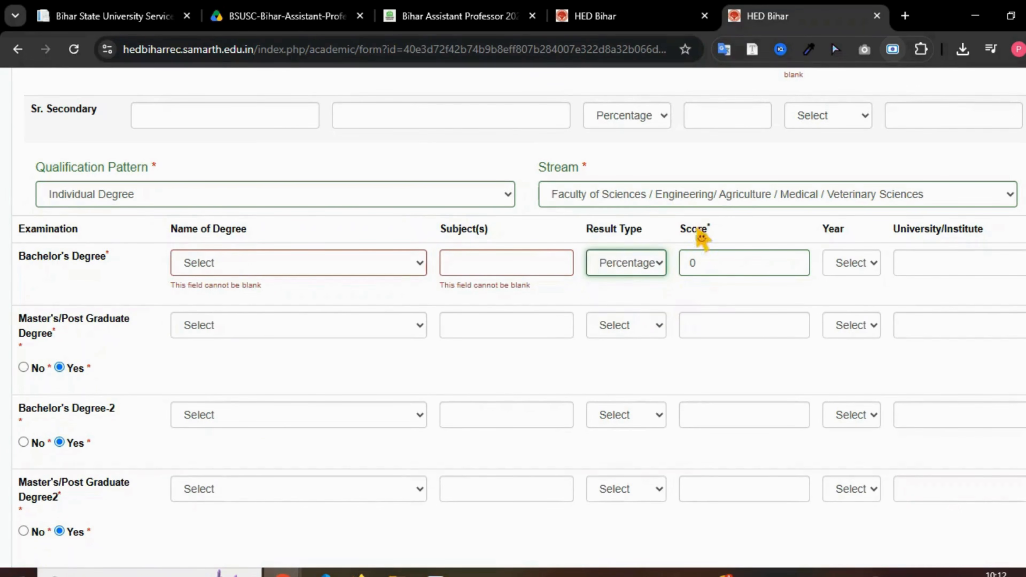
Look at the Score, Year and University/Institute fields of the Bachelor's Degree row without filling them.
double_click(698, 231)
double_click(720, 262)
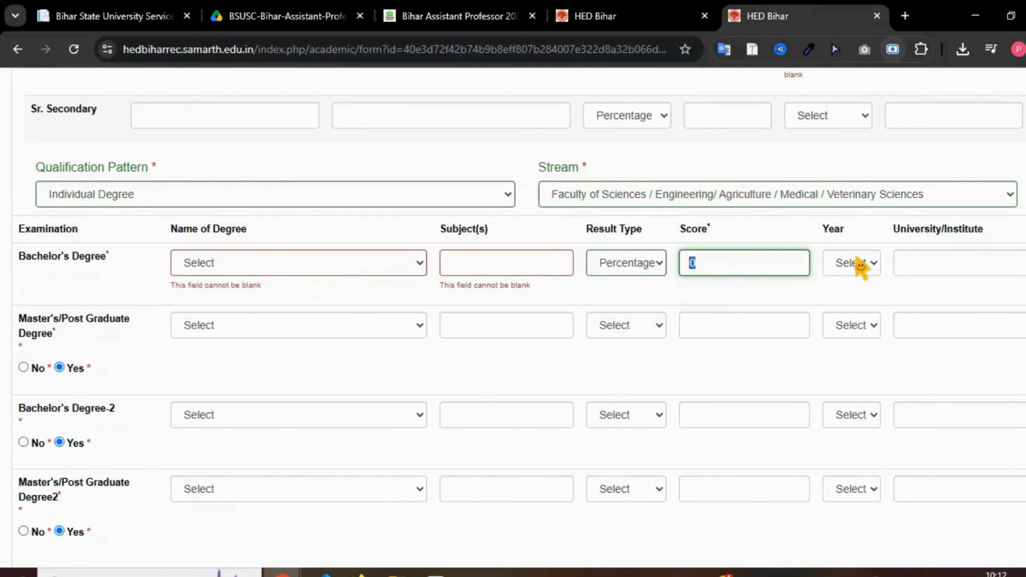
left_click(864, 265)
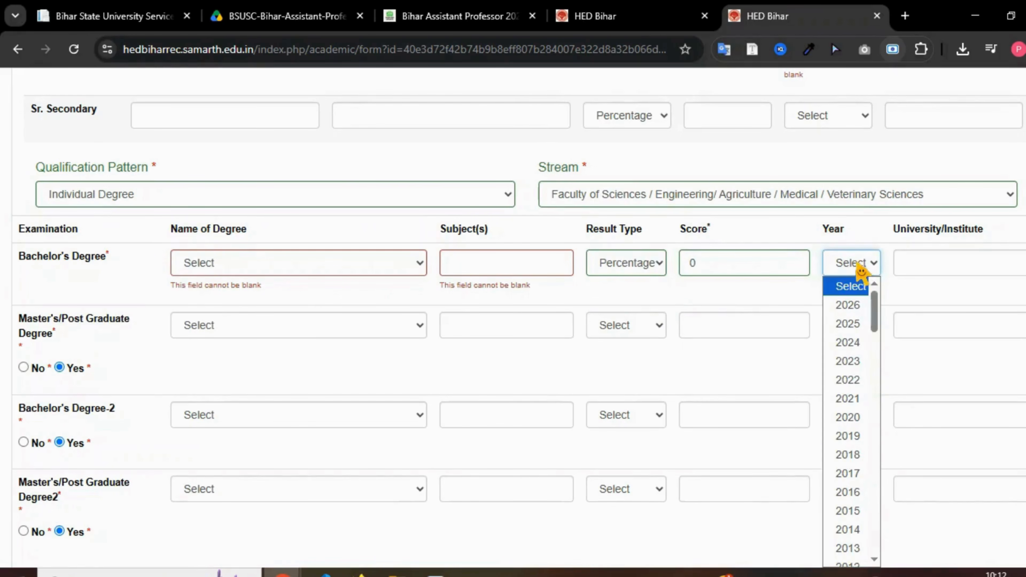
left_click(864, 270)
triple_click(915, 238)
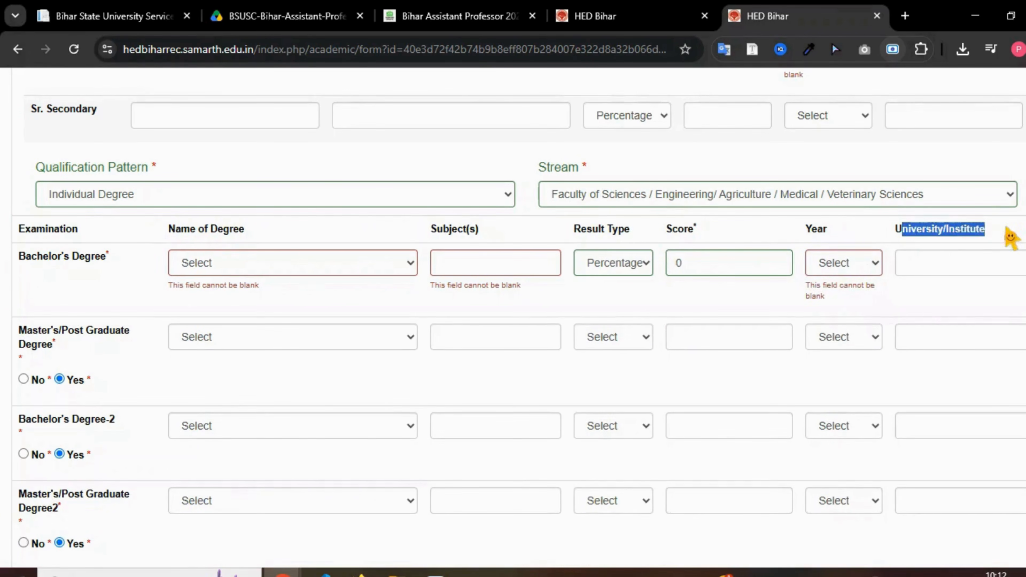
left_click(941, 259)
scroll(254, 283, "down", 2)
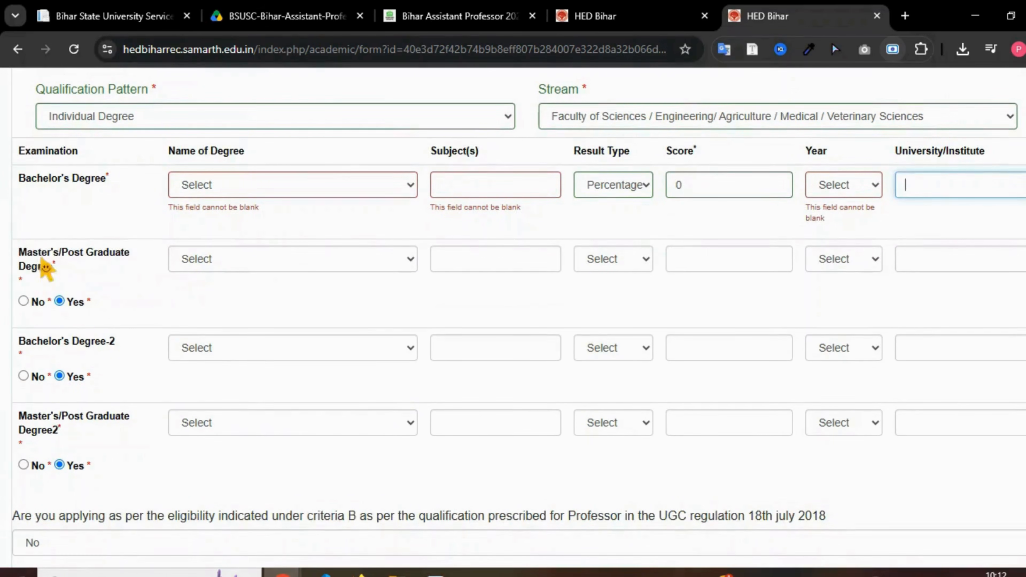
Examine the Master's/Post Graduate Degree row and the choices offered for its Name of Degree.
left_click_drag(30, 257, 119, 273)
scroll(69, 292, "down", 2)
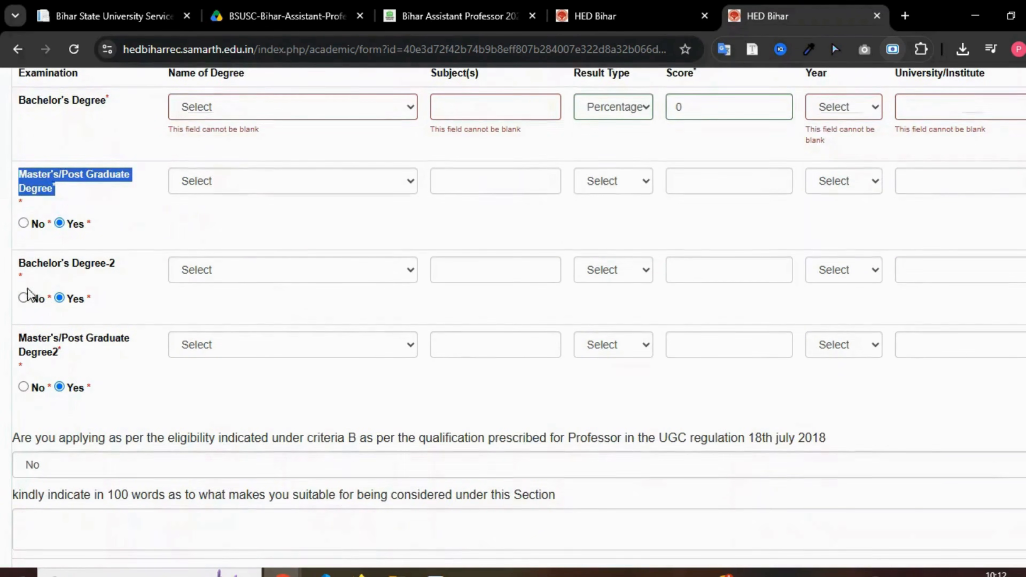
left_click(114, 239)
left_click(226, 184)
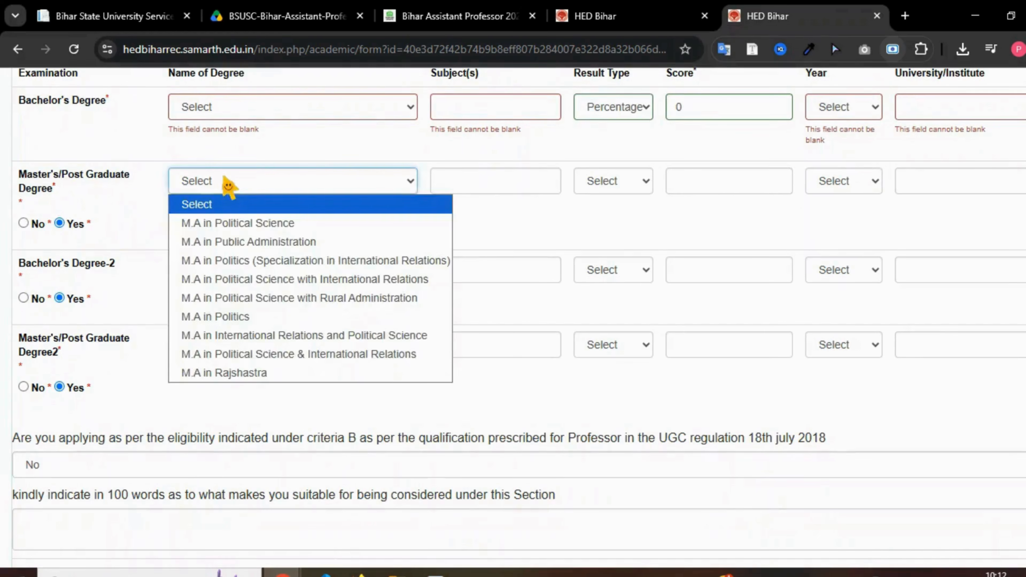
left_click(226, 183)
scroll(42, 256, "down", 2)
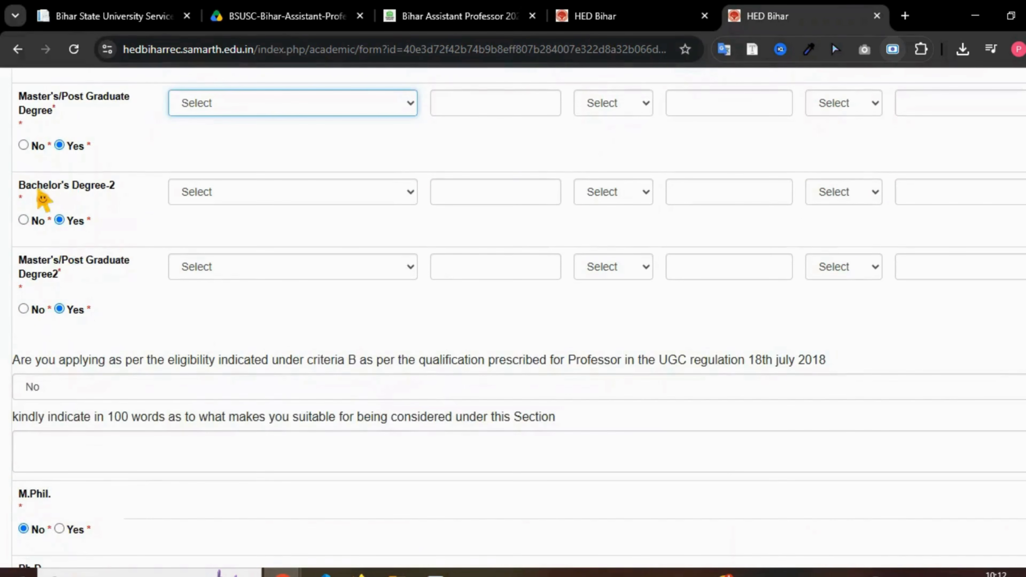
scroll(40, 218, "up", 2)
Answer No for Master's/Post Graduate Degree, Bachelor's Degree-2 and Master's/Post Graduate Degree2.
left_click(32, 223)
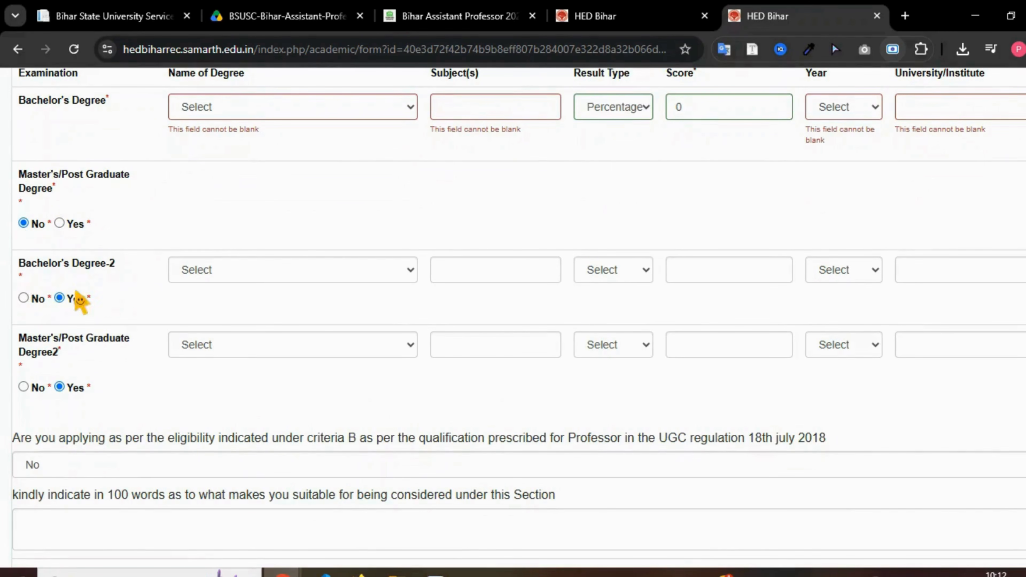
left_click(23, 298)
scroll(161, 298, "down", 2)
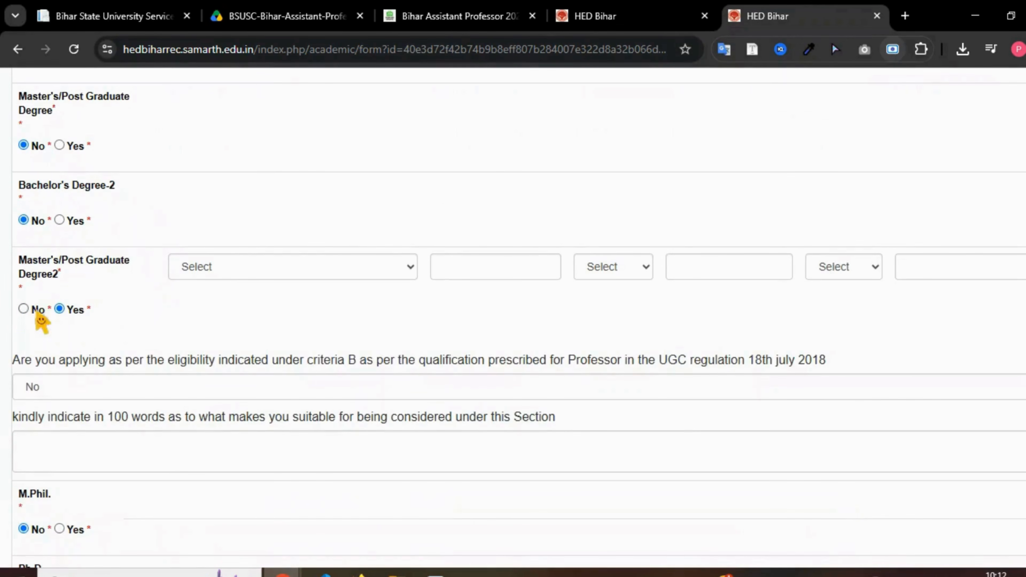
scroll(300, 241, "up", 2)
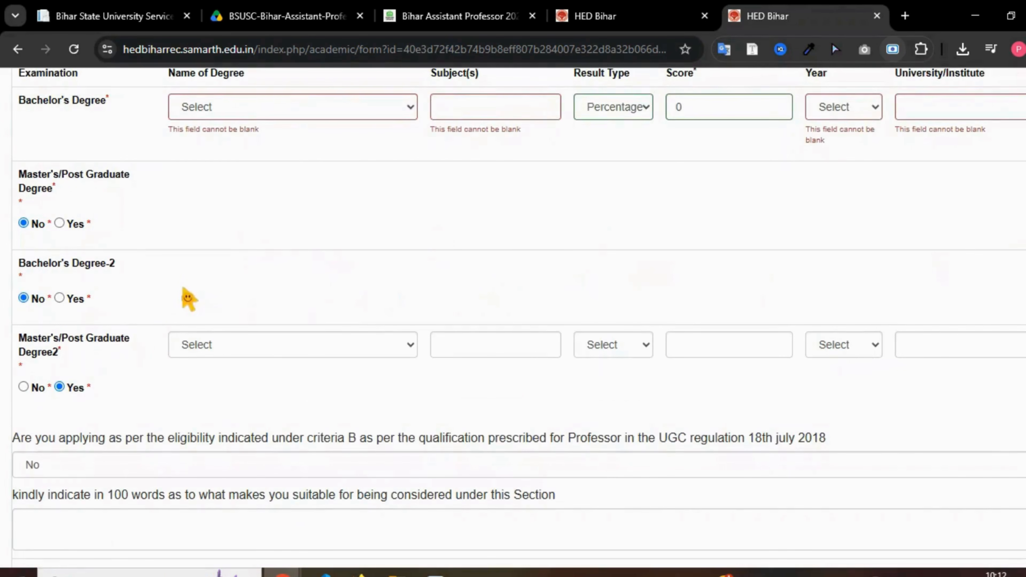
left_click(24, 387)
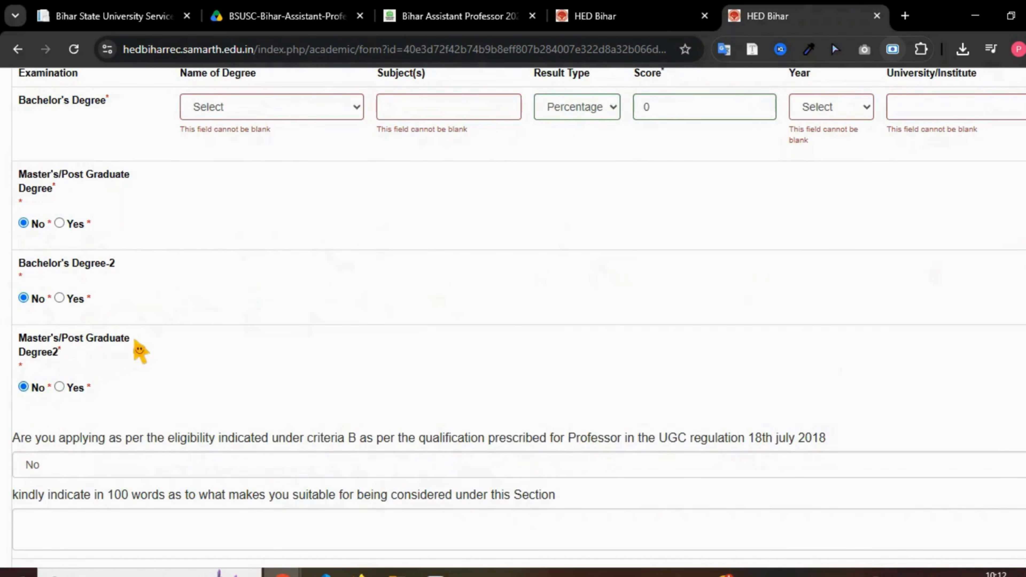
Review the Bachelor's Degree name choices, and answer Yes for Master's/Post Graduate Degree2 and Bachelor's Degree-2.
scroll(145, 350, "up", 2)
left_click(242, 185)
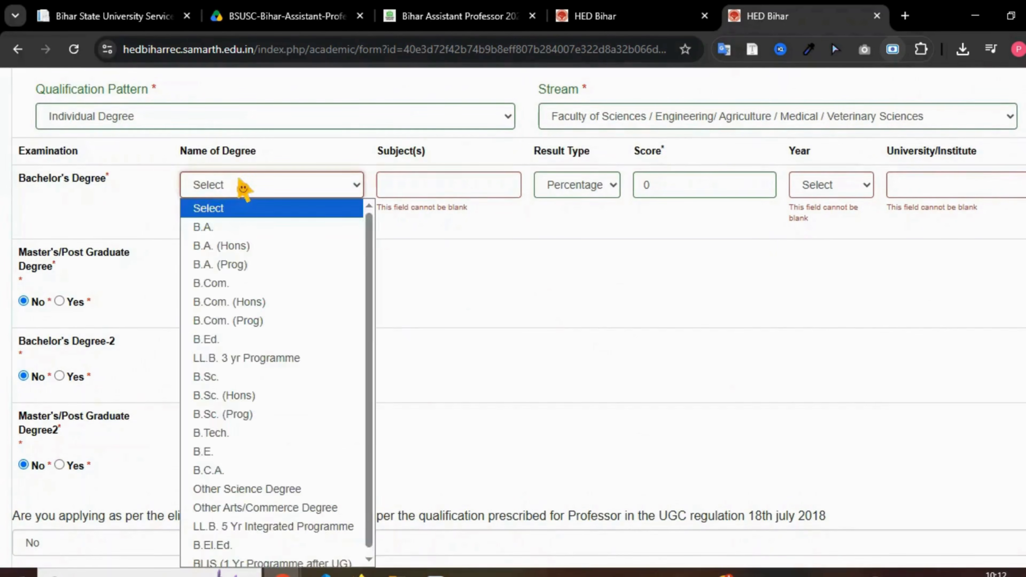
scroll(68, 279, "down", 6)
left_click(59, 231)
scroll(252, 263, "up", 4)
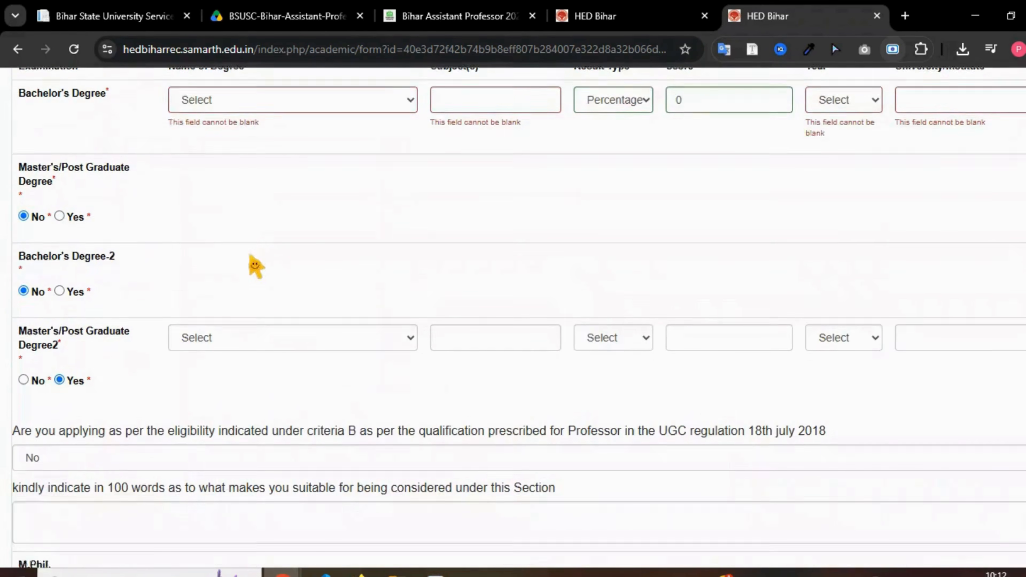
left_click(60, 298)
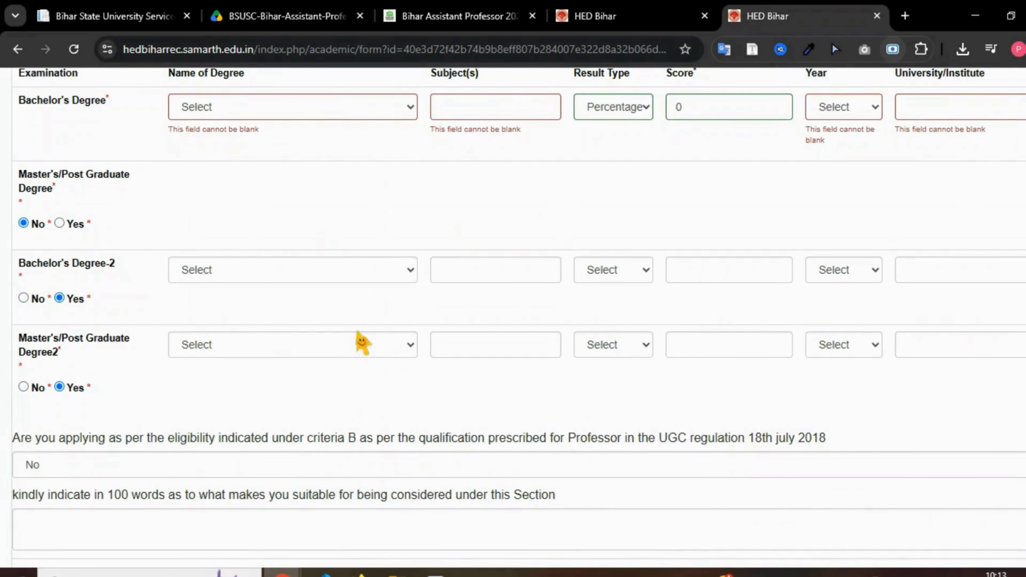
Read the criteria B eligibility question based on the UGC regulation of 18th July 2018 and the request for a 100-word suitability statement.
scroll(151, 257, "down", 6)
scroll(64, 220, "down", 2)
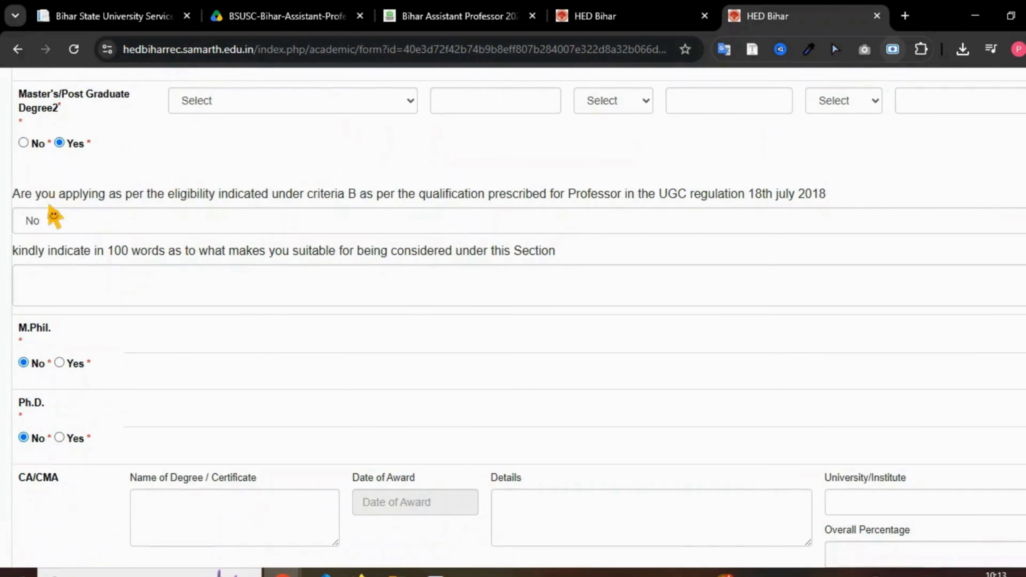
left_click_drag(16, 133, 839, 131)
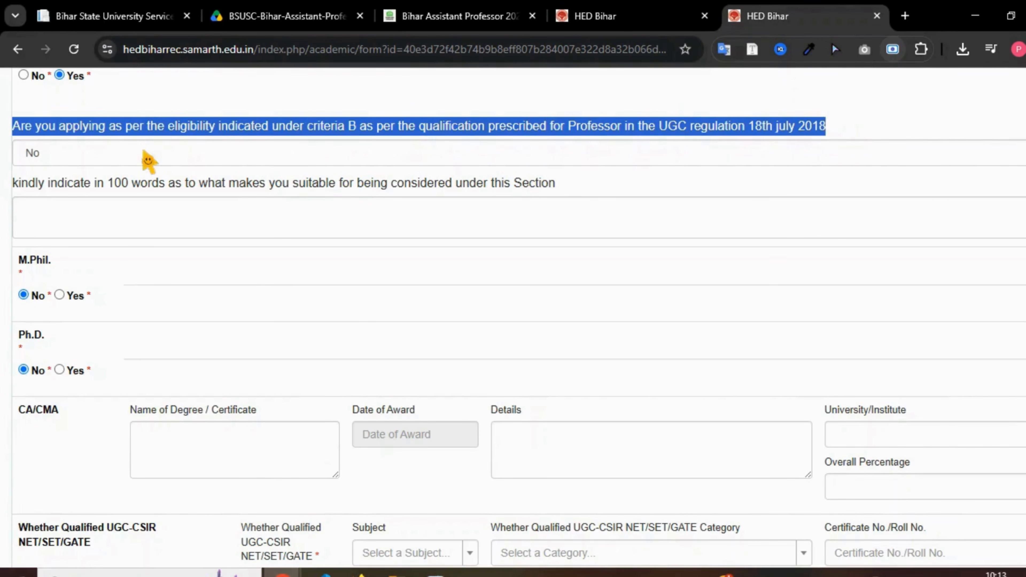
left_click(147, 159)
left_click(146, 165)
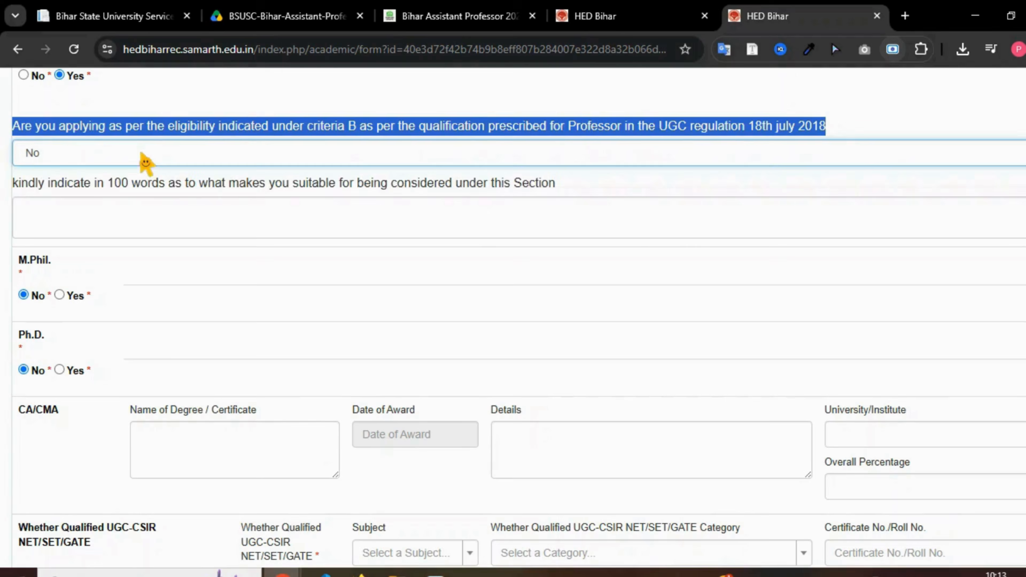
left_click_drag(13, 190, 557, 194)
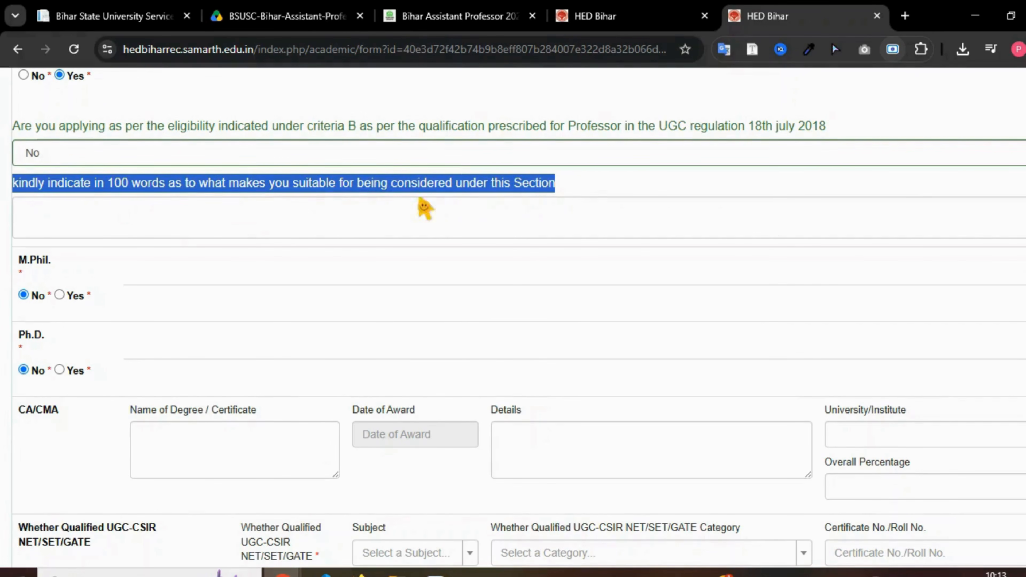
left_click(122, 188)
left_click_drag(133, 188, 381, 189)
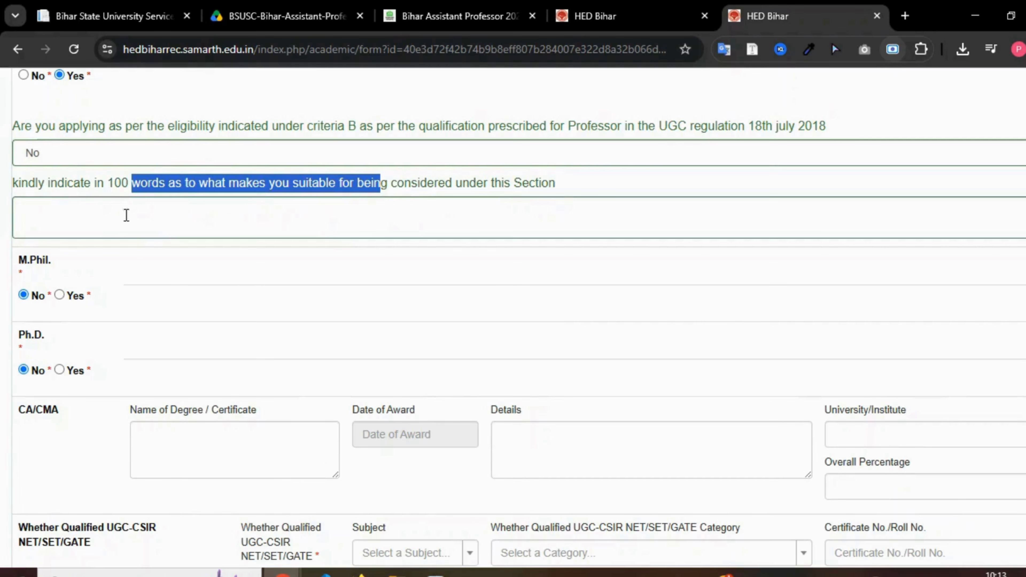
left_click_drag(115, 187, 300, 190)
Answer Yes for M.Phil. to go over its dates, Thesis/Dissertation Title, University/Institute and Overall Percentage fields, and set it back to No.
scroll(73, 252, "down", 2)
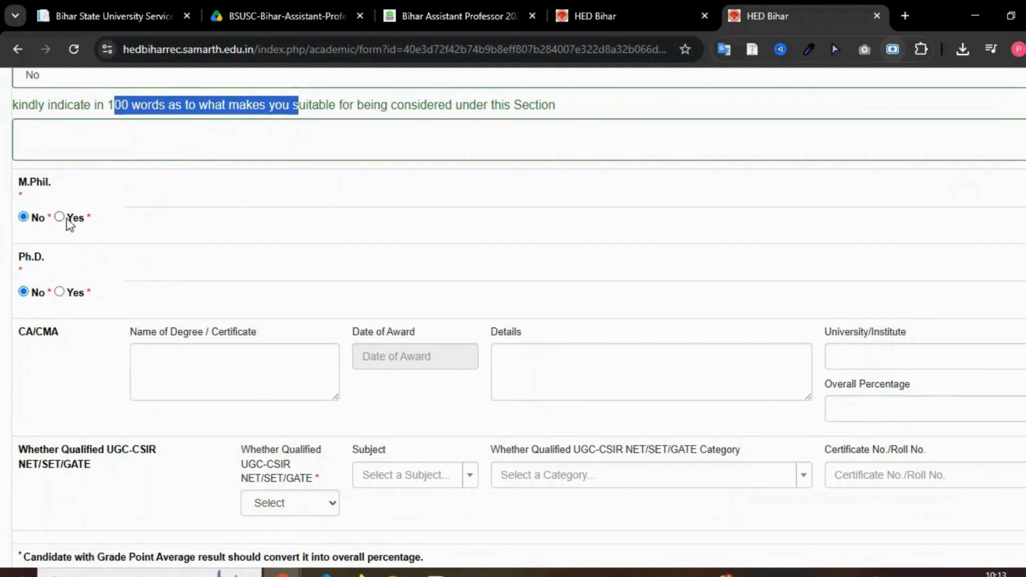
scroll(81, 227, "down", 4)
scroll(41, 162, "up", 2)
left_click(60, 139)
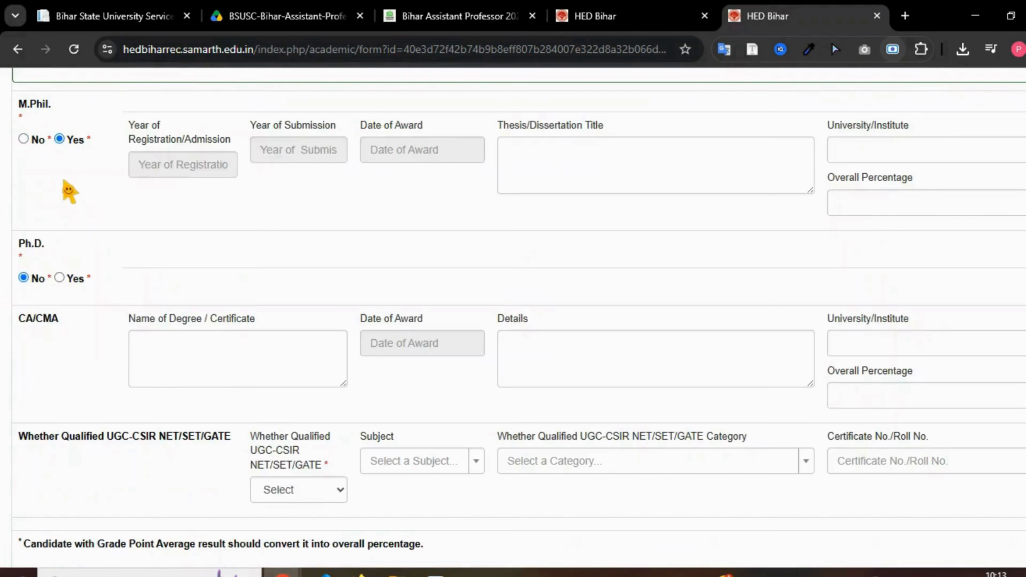
left_click_drag(131, 130, 422, 129)
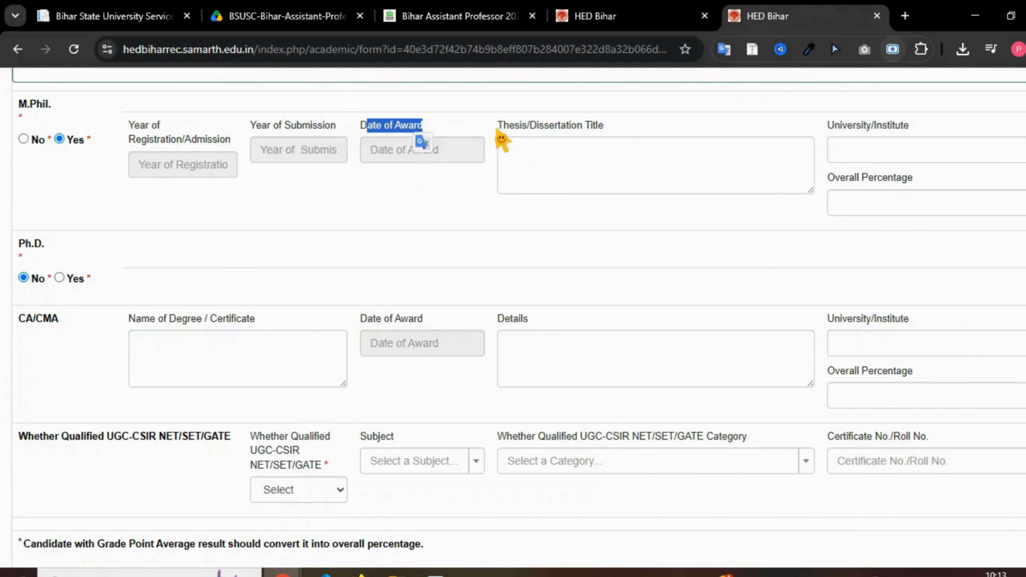
left_click_drag(502, 127, 601, 130)
left_click(552, 161)
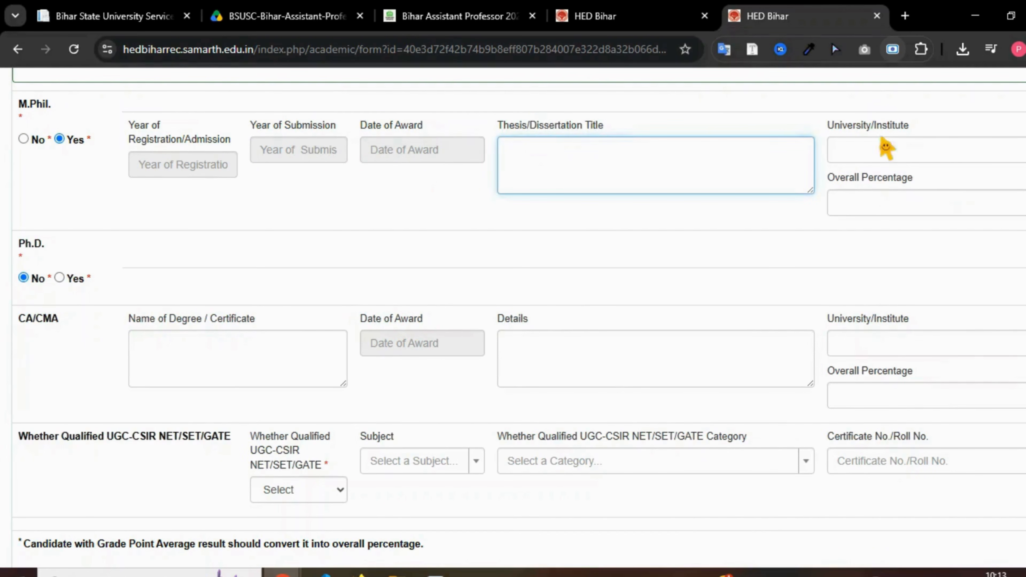
left_click_drag(843, 126, 912, 127)
left_click(888, 162)
left_click(870, 198)
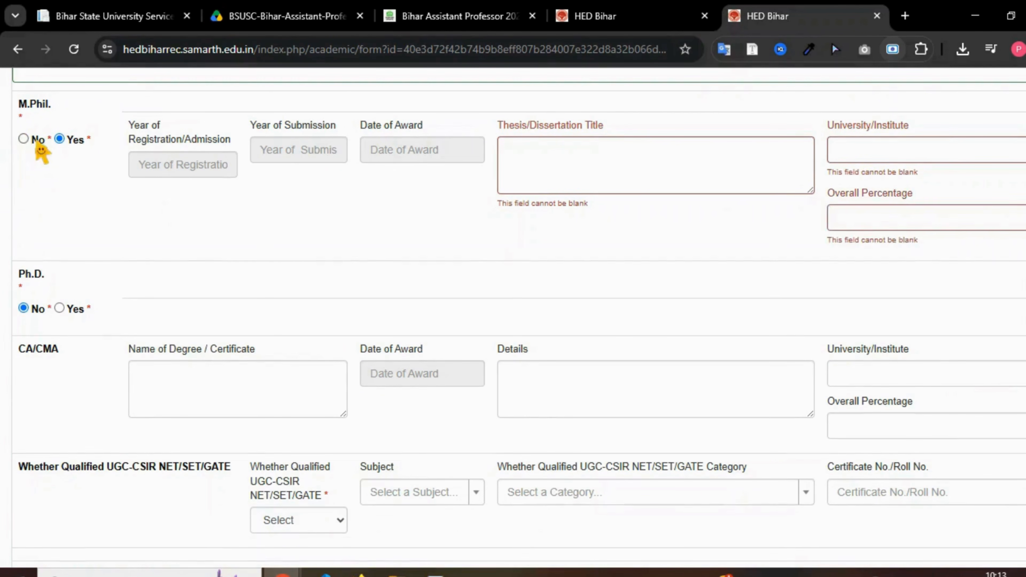
left_click(24, 140)
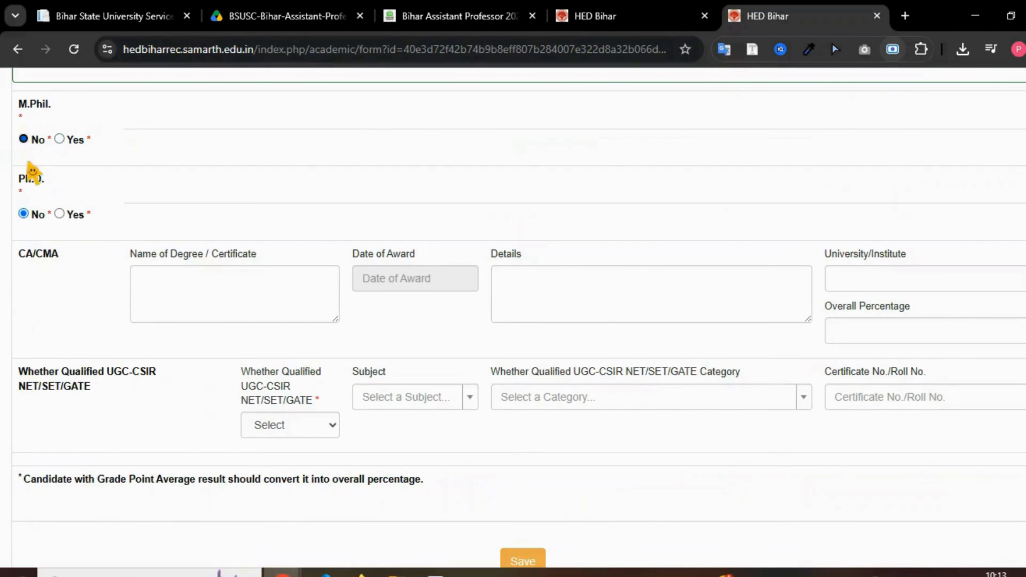
Answer Yes for Ph.D. to look at its detail fields, and set it back to No.
left_click(59, 214)
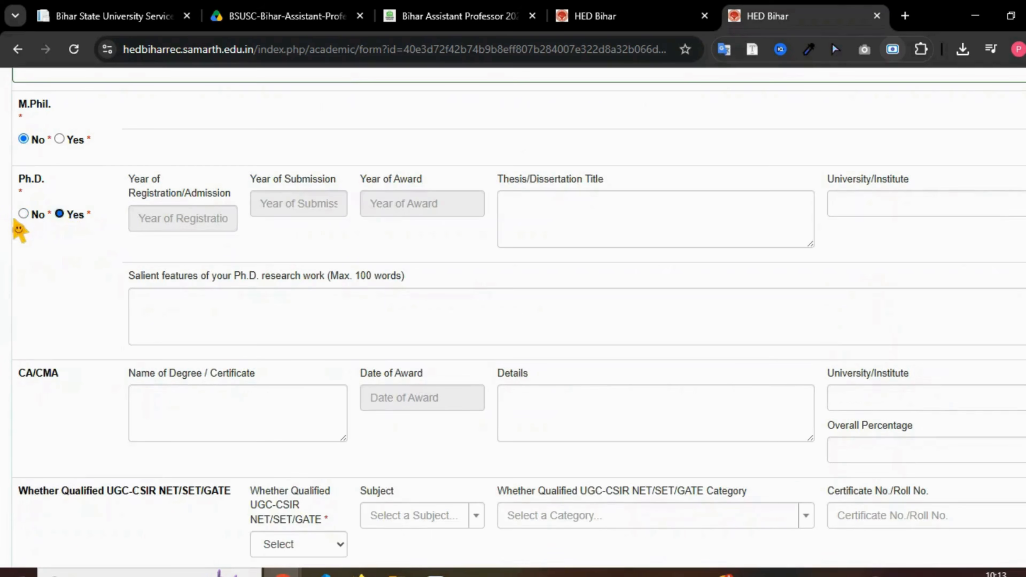
left_click(23, 215)
scroll(179, 252, "down", 2)
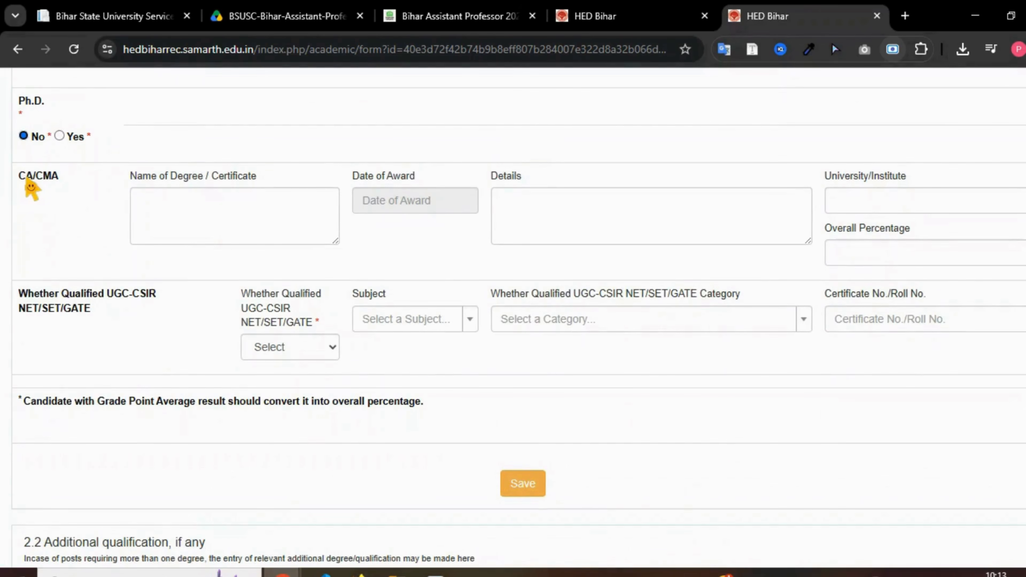
Go over the CA/CMA fields for degree name, Date of Award, Details, University/Institute and Overall Percentage without filling them.
left_click_drag(27, 176, 268, 182)
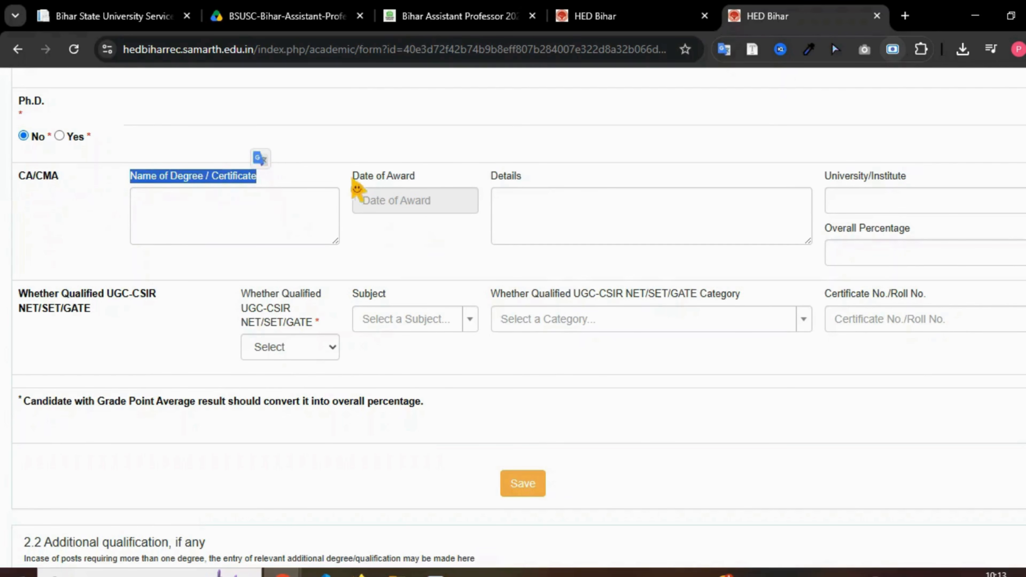
left_click_drag(359, 178, 444, 183)
double_click(503, 178)
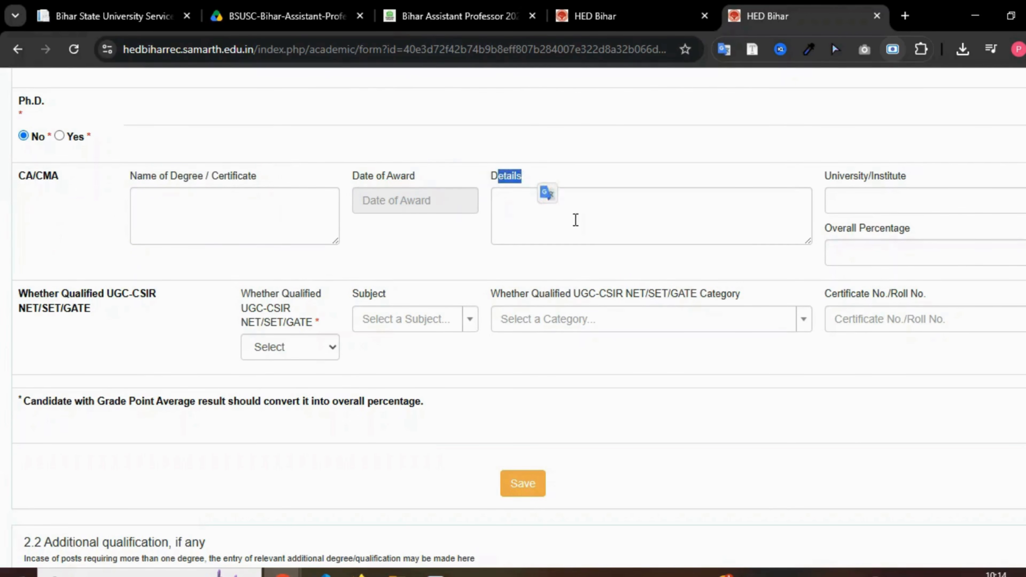
left_click(575, 220)
triple_click(889, 176)
left_click(894, 197)
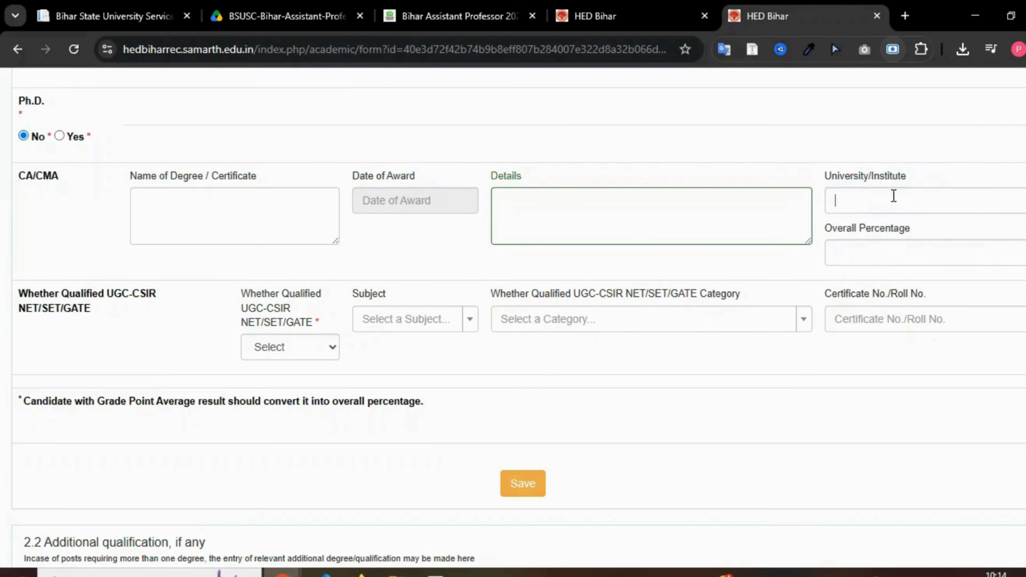
left_click_drag(866, 229, 902, 250)
left_click(902, 251)
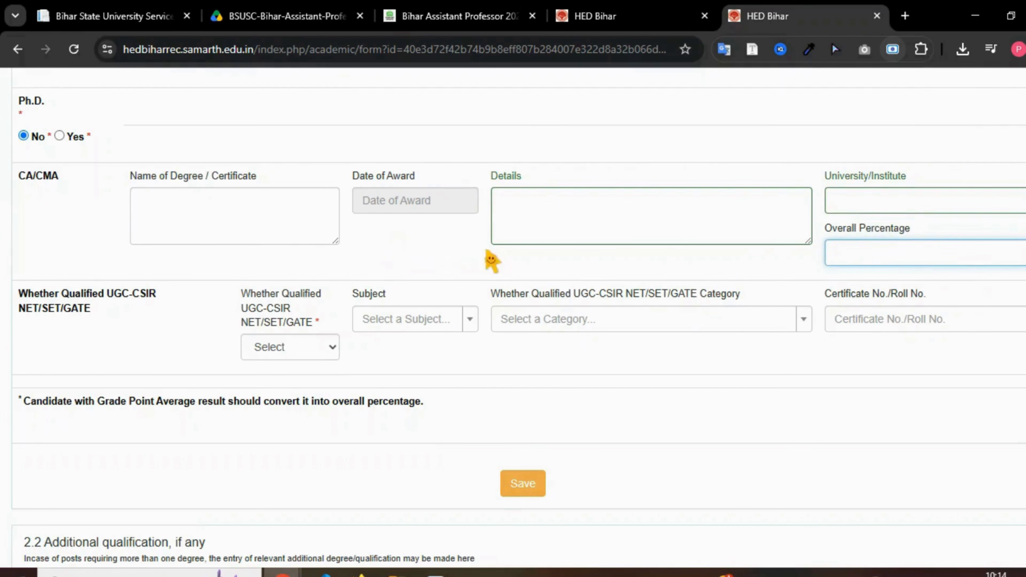
Look at the UGC-CSIR NET/SET/GATE qualification options, try None, and set the answer to NET with JRF.
scroll(492, 261, "down", 4)
left_click_drag(18, 137, 96, 158)
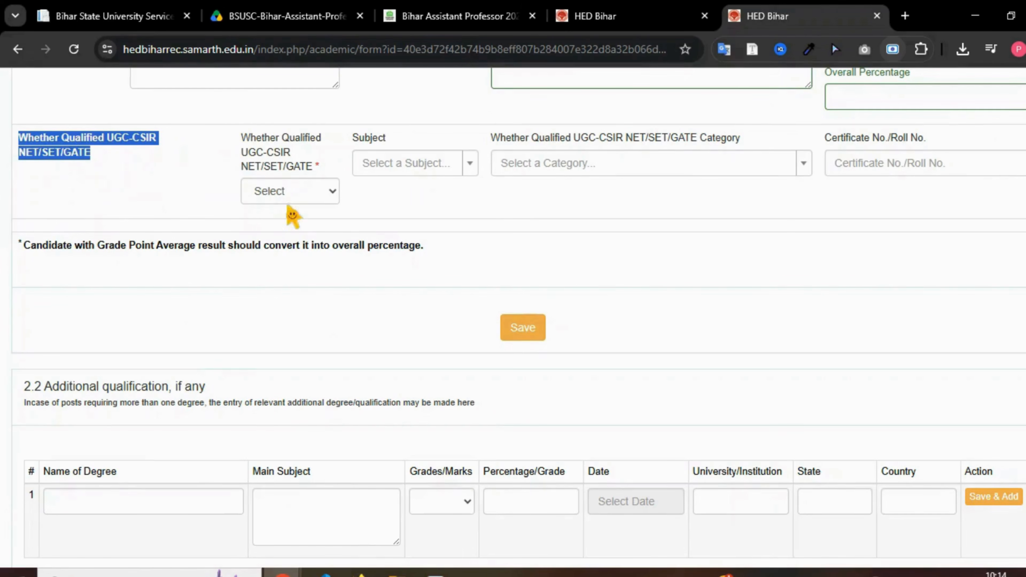
left_click(282, 189)
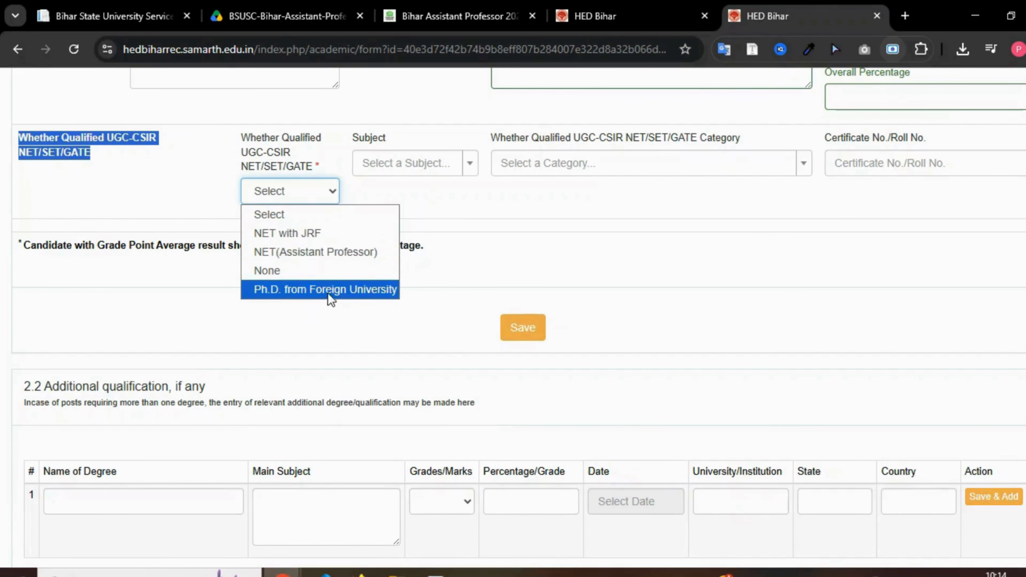
left_click(305, 271)
left_click(291, 193)
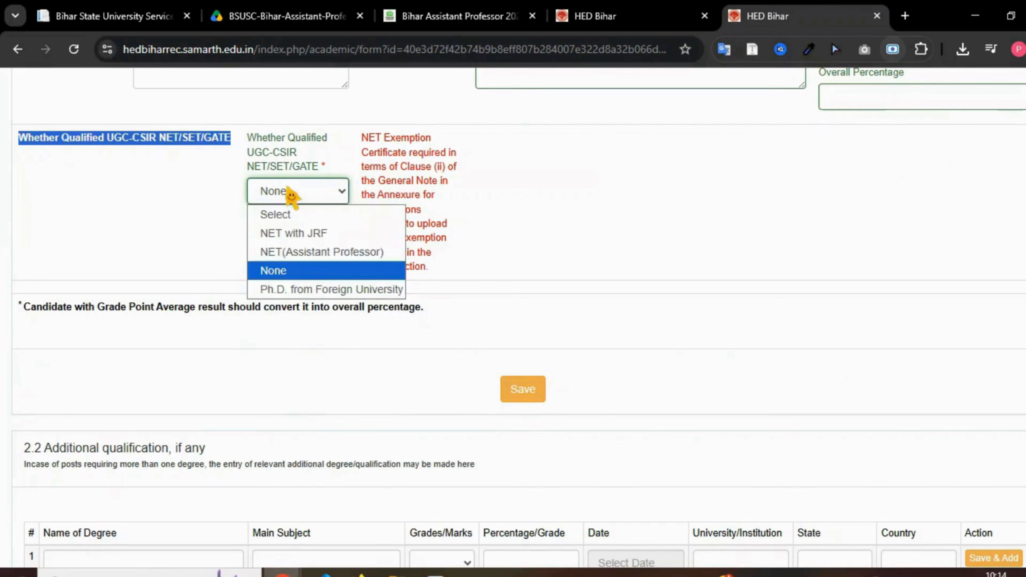
left_click(285, 234)
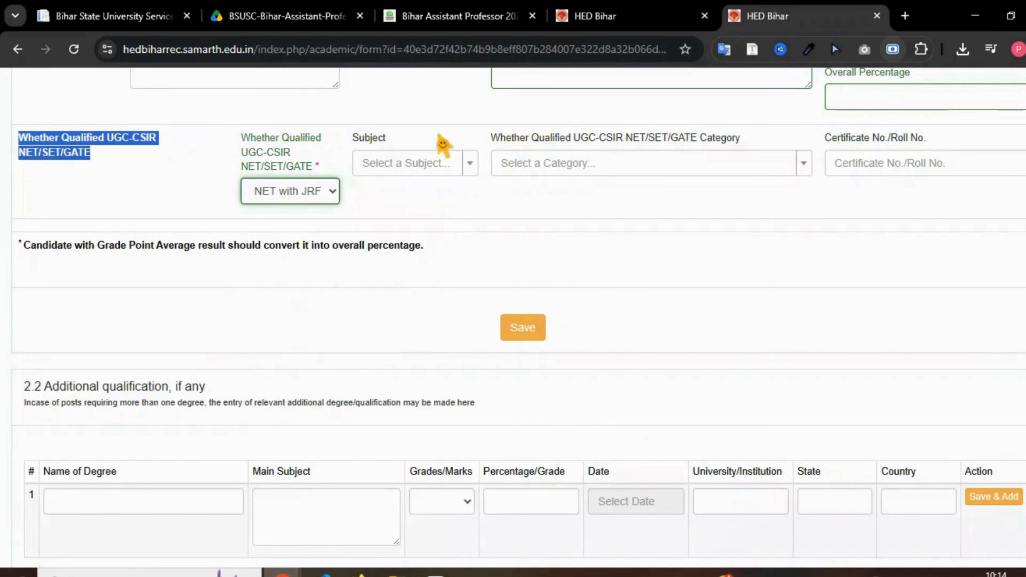
Set the UGC-CSIR NET/SET/GATE category to Unreserved(UR), going over the Subject and Certificate No./Roll No. fields without filling them.
left_click(382, 162)
left_click_drag(495, 139, 741, 144)
left_click(669, 174)
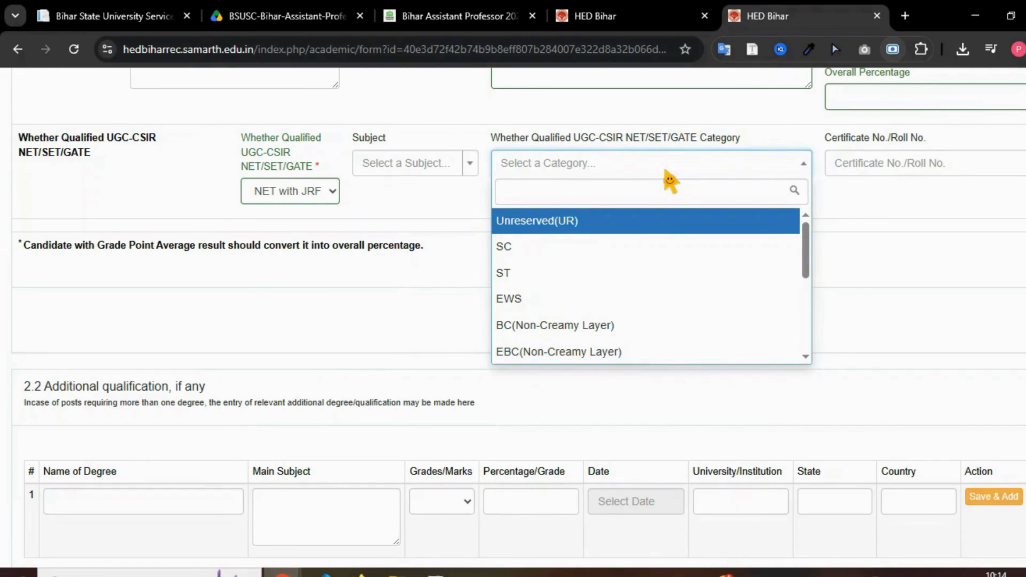
left_click(631, 223)
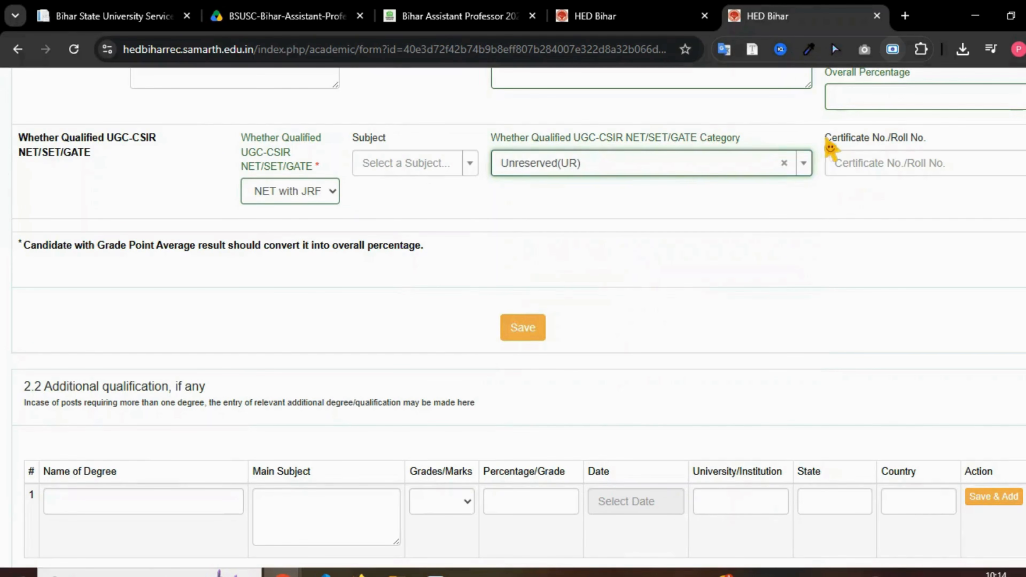
left_click_drag(828, 141, 1002, 145)
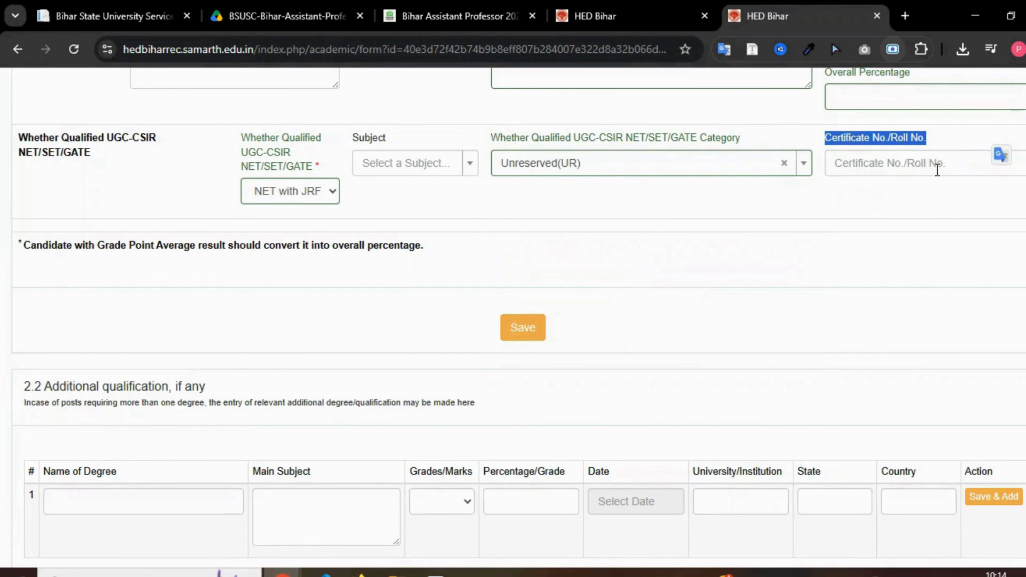
In section 2.2 Additional qualification, go over Name of Degree and Main Subject, and set Grades/Marks to Percentage.
scroll(226, 274, "down", 2)
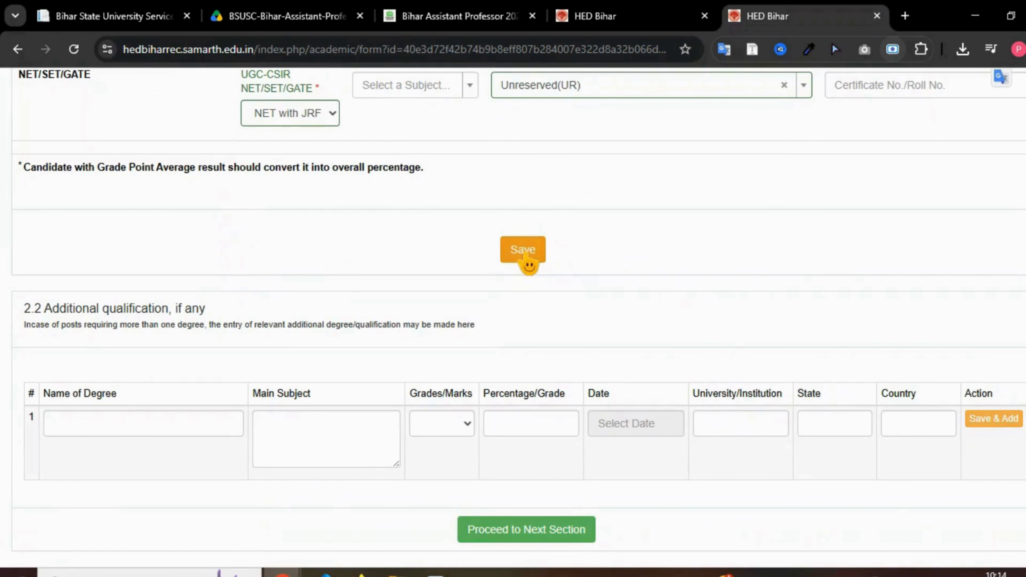
scroll(331, 328, "down", 1)
scroll(331, 328, "down", 1)
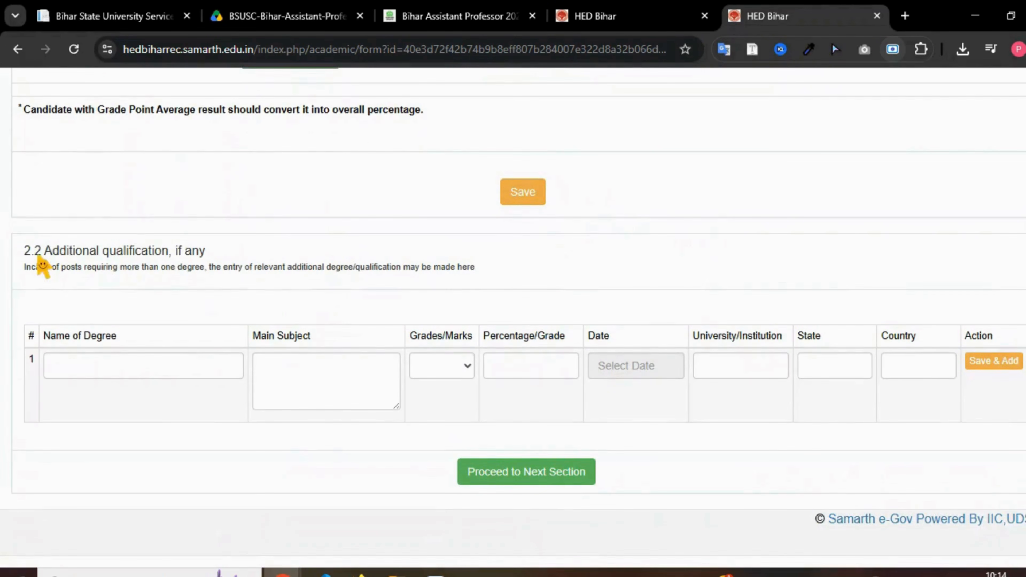
left_click_drag(38, 256, 218, 257)
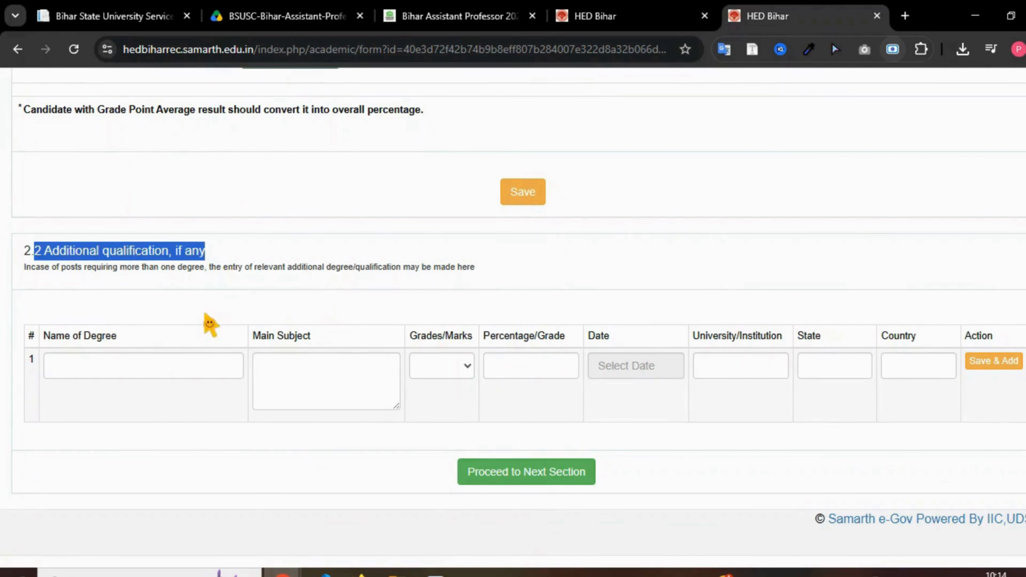
left_click_drag(46, 338, 201, 357)
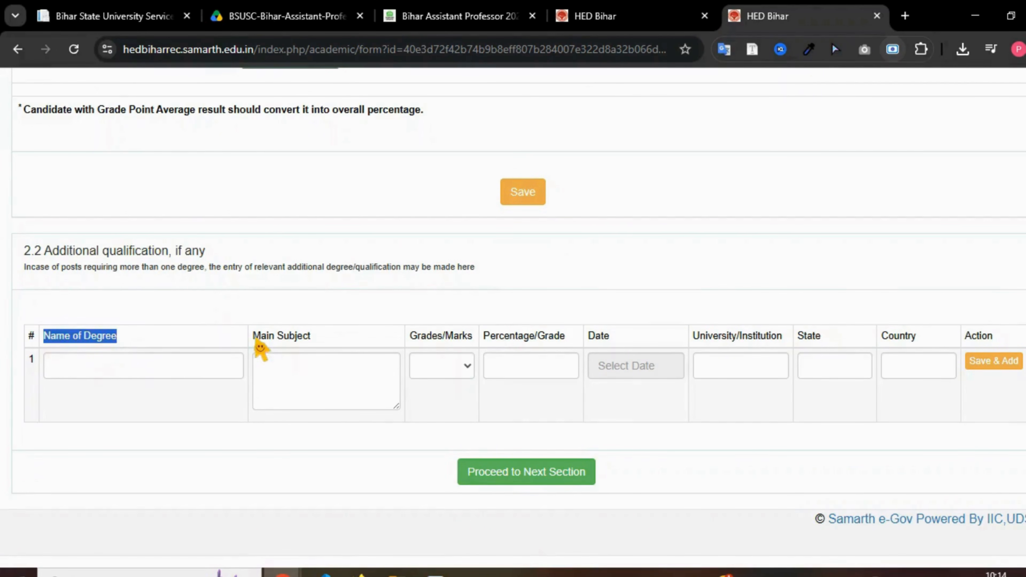
left_click_drag(255, 339, 332, 337)
left_click_drag(409, 336, 473, 341)
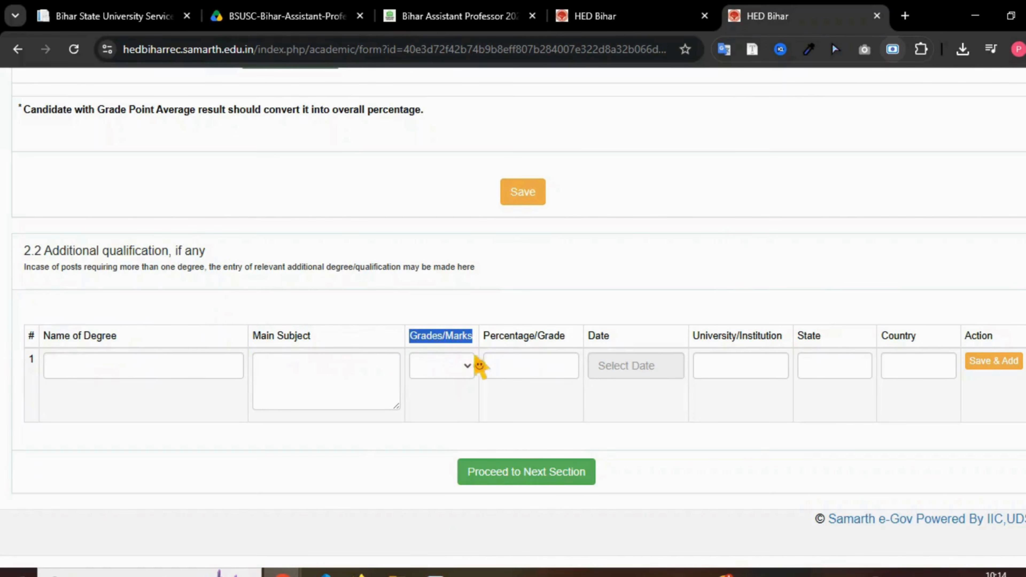
left_click(451, 369)
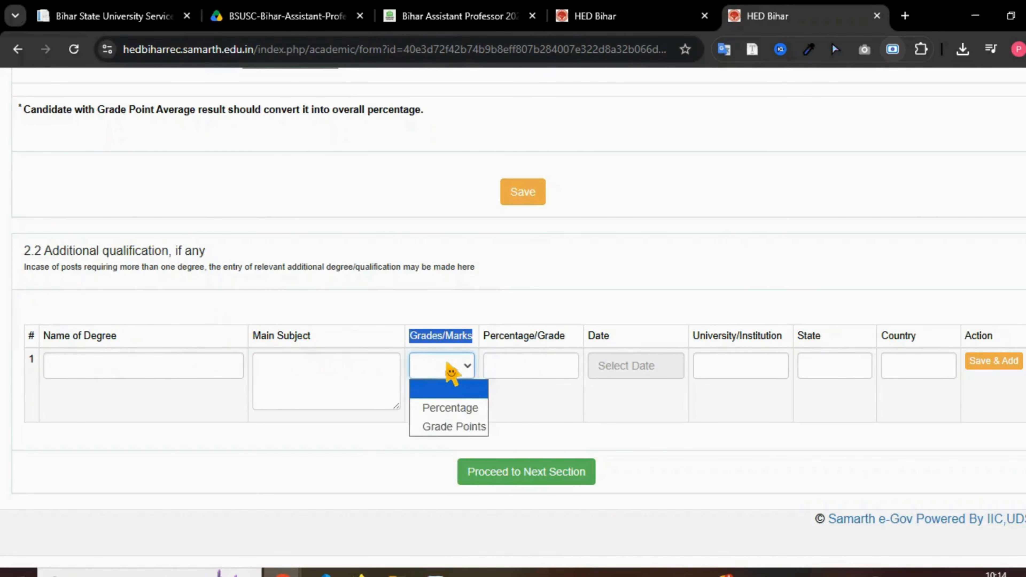
left_click(449, 409)
Go over the additional qualification's Percentage/Grade, Date, University/Institution, State and Country fields without filling them.
left_click_drag(490, 338, 582, 340)
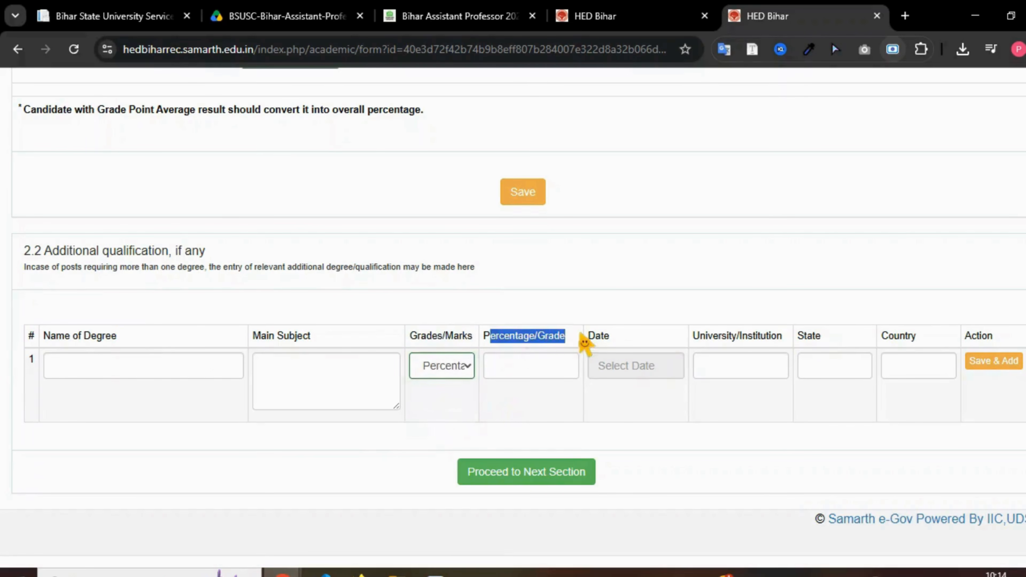
left_click(552, 374)
left_click(633, 364)
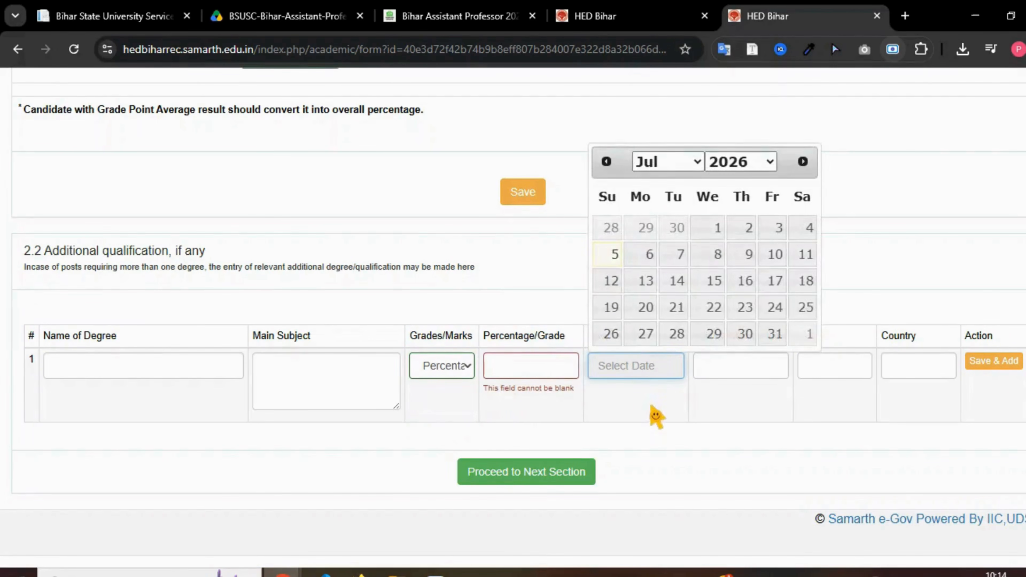
left_click(657, 417)
left_click_drag(693, 337, 788, 342)
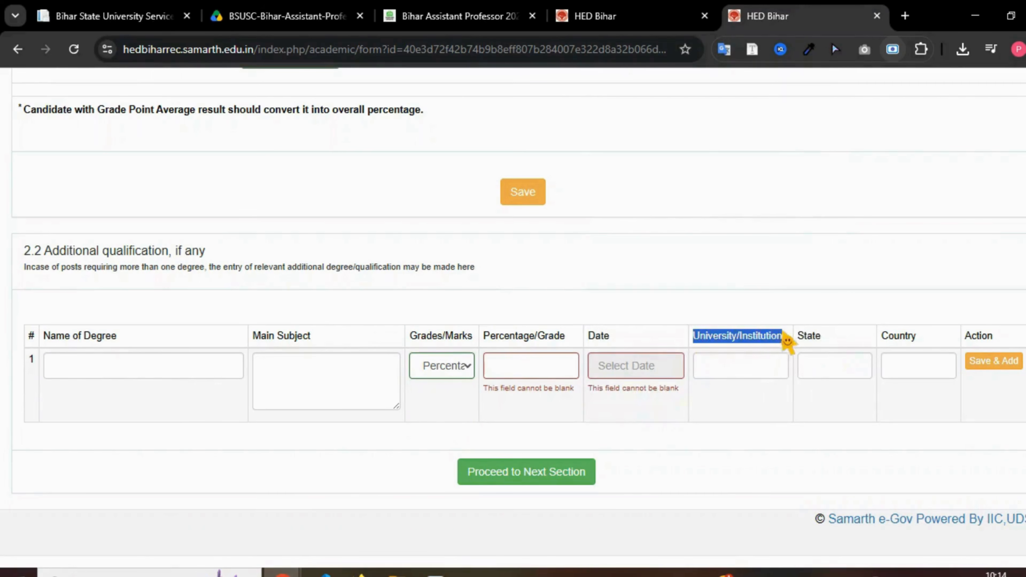
left_click(773, 358)
double_click(810, 338)
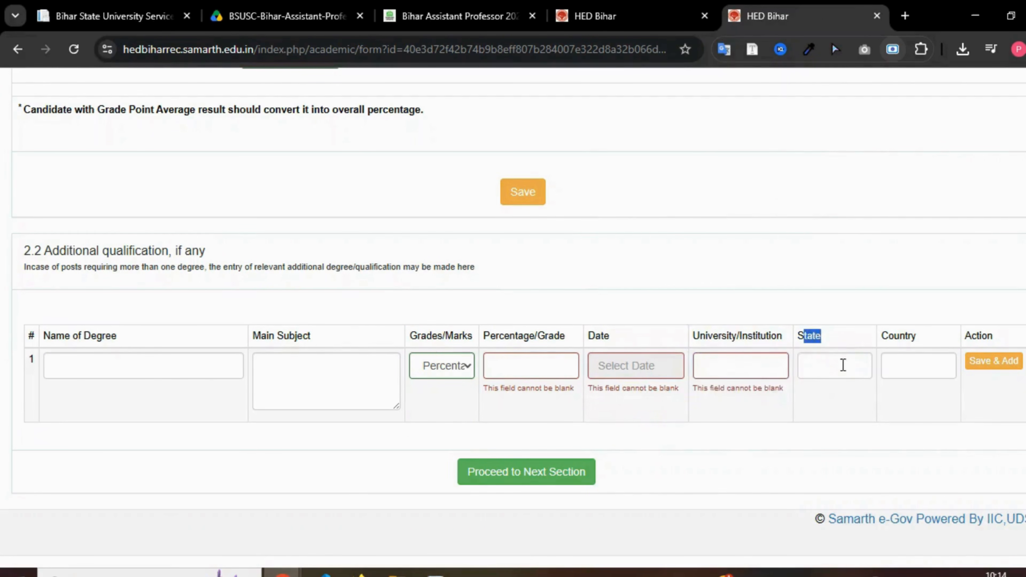
left_click(843, 362)
left_click(917, 369)
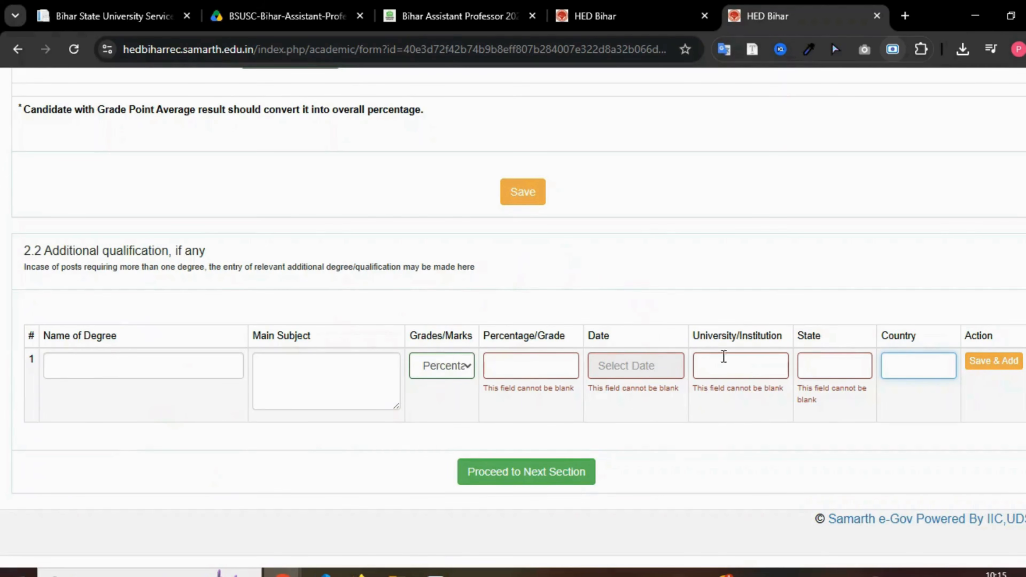
Proceed to the Additional Field section, look through its list of fields, and open it for editing.
left_click(531, 473)
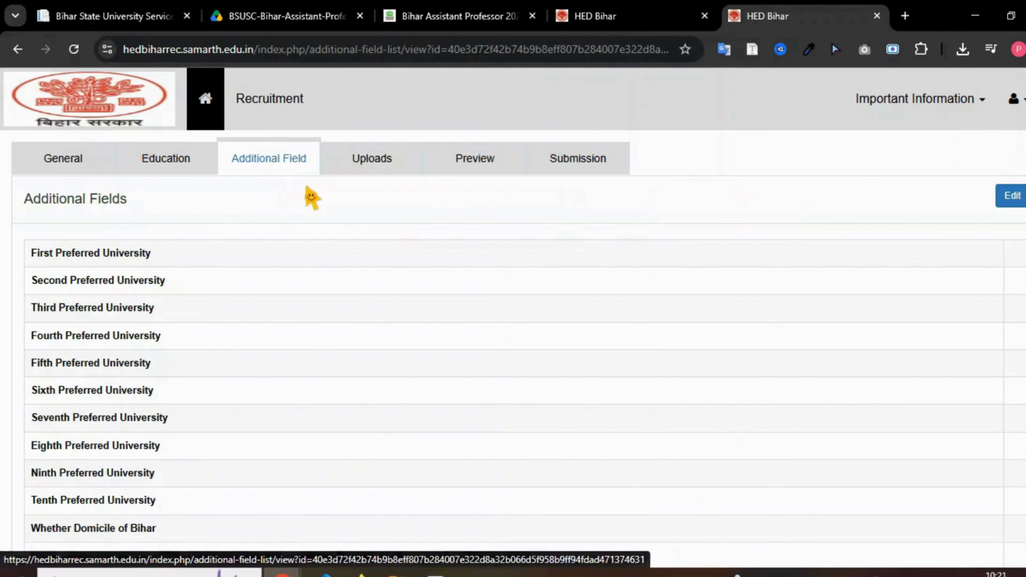
scroll(64, 299, "down", 4)
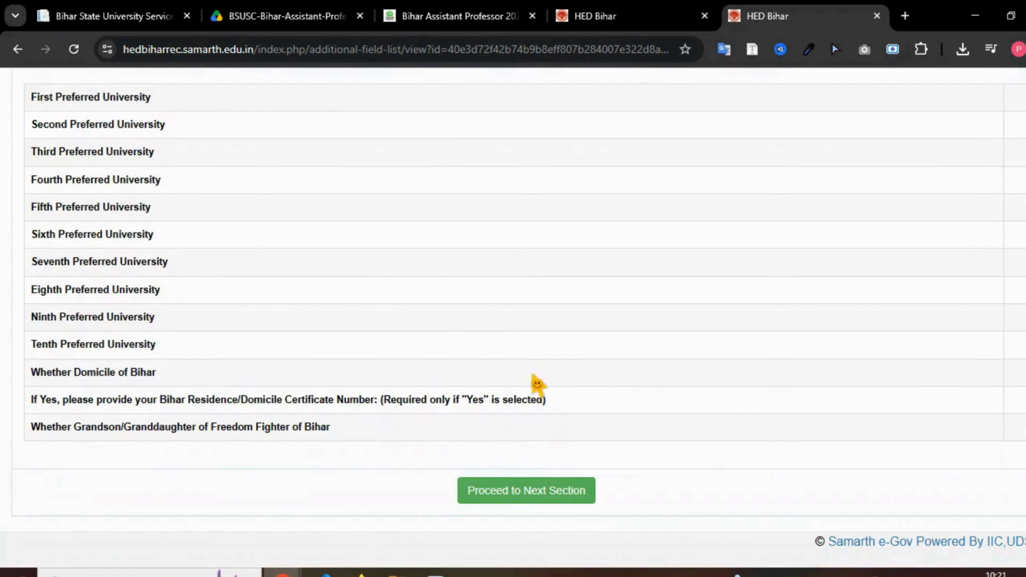
scroll(166, 398, "up", 4)
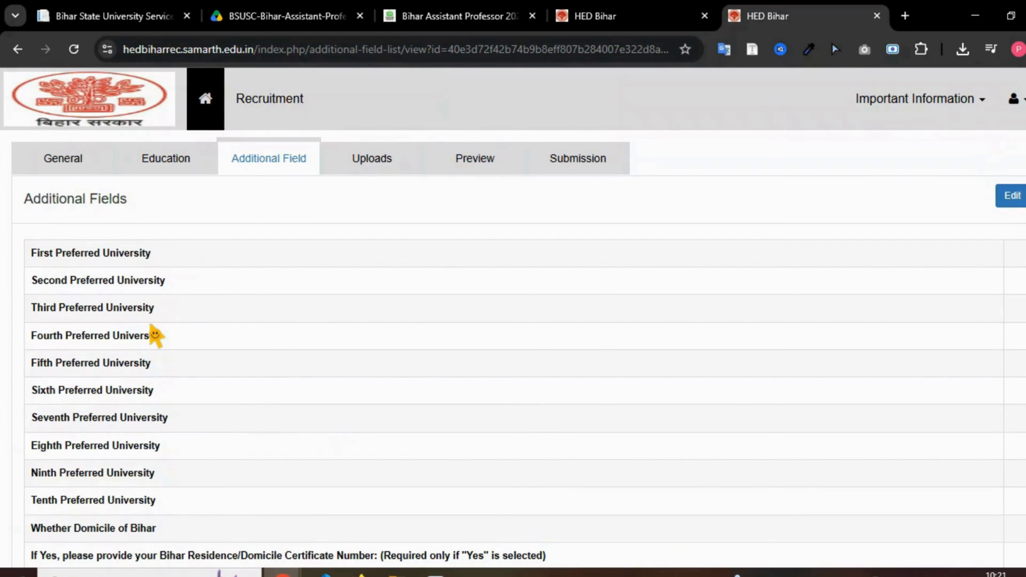
left_click(1012, 195)
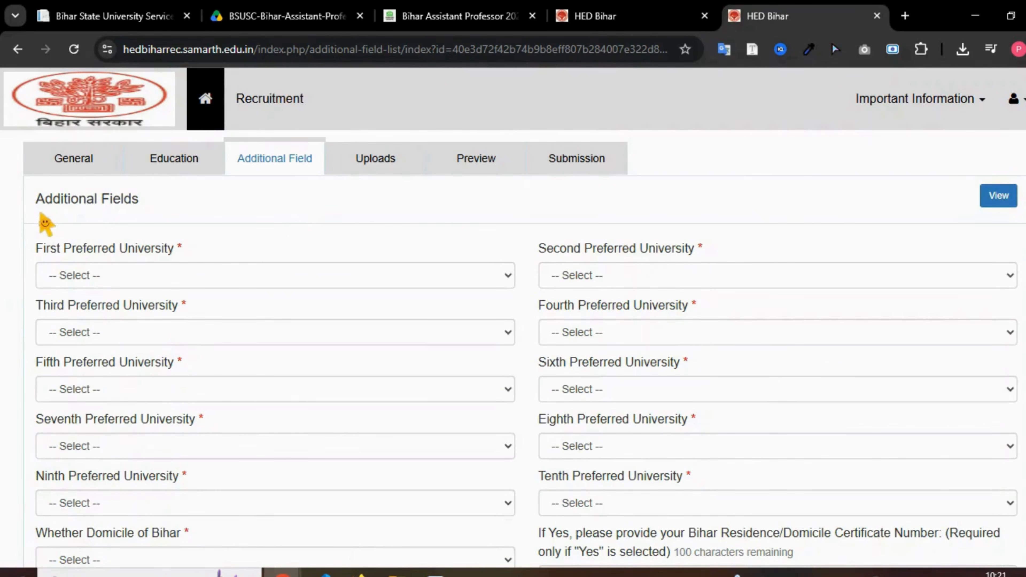
Set the First Preferred University to Bhupendra Narayan Mandal University Madhepura.
left_click_drag(35, 199, 135, 211)
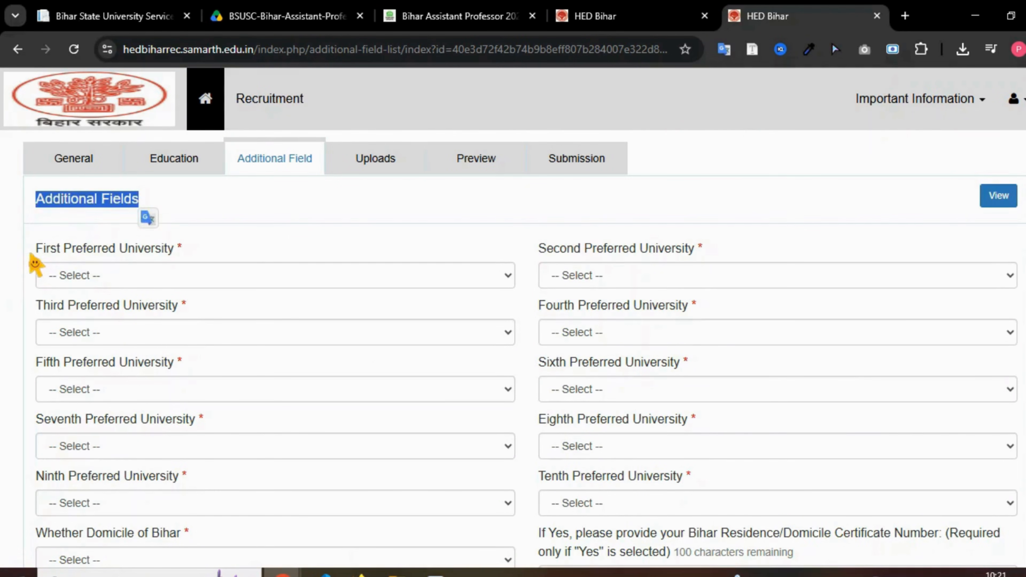
left_click_drag(32, 251, 190, 255)
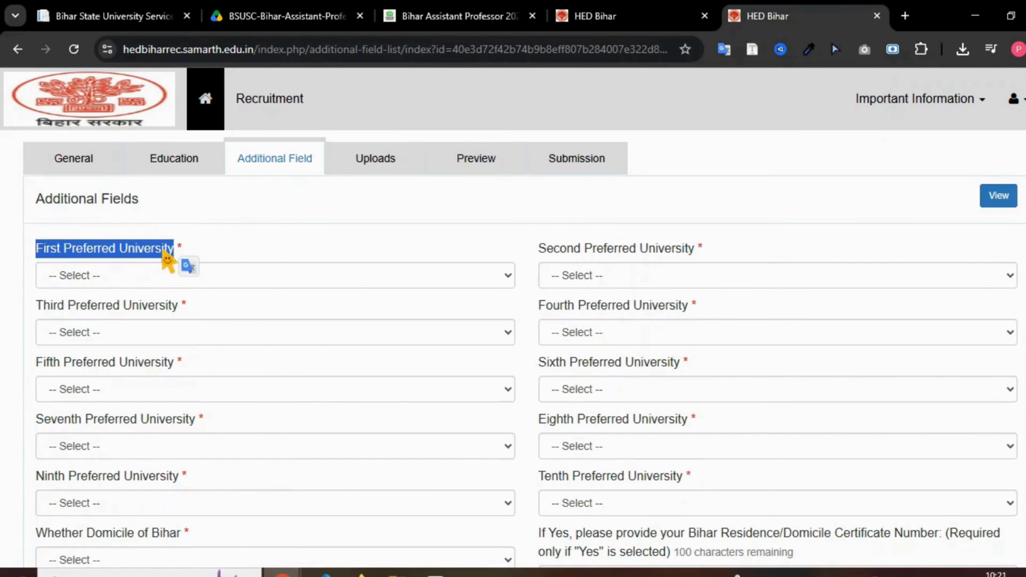
left_click(84, 275)
left_click(83, 334)
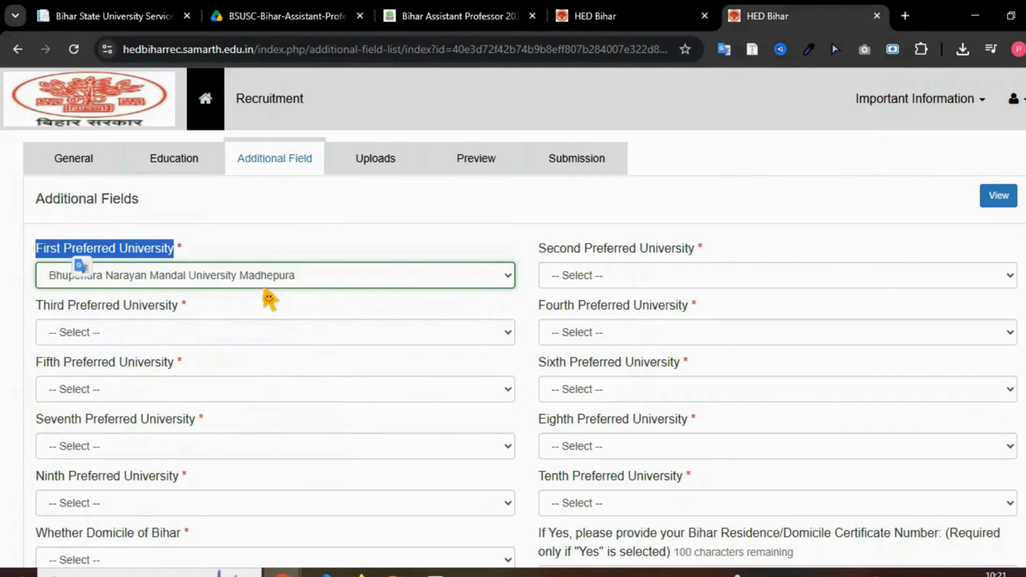
Set the Tenth Preferred University to Munger University Munger.
scroll(268, 300, "down", 2)
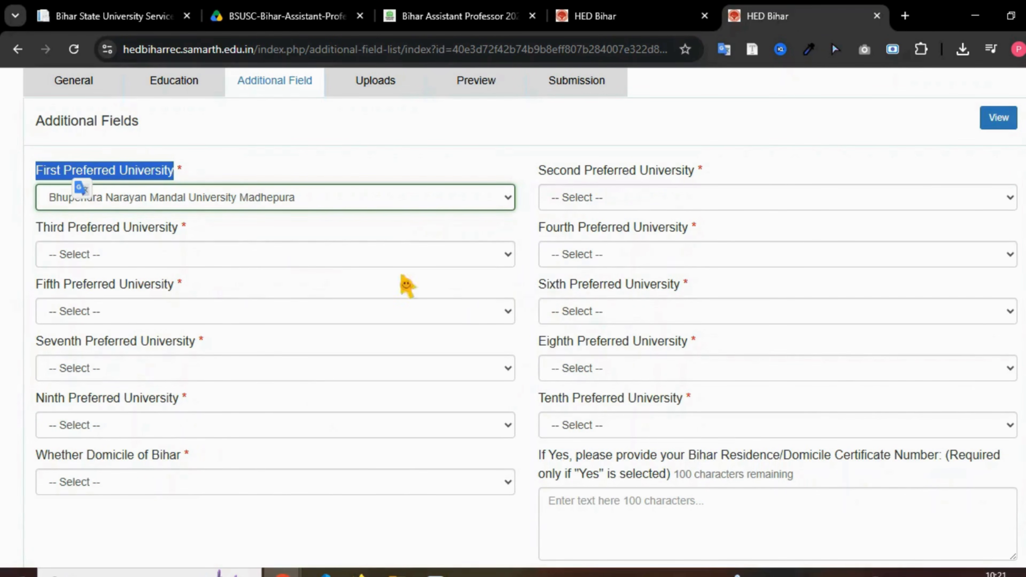
left_click(682, 426)
left_click(616, 327)
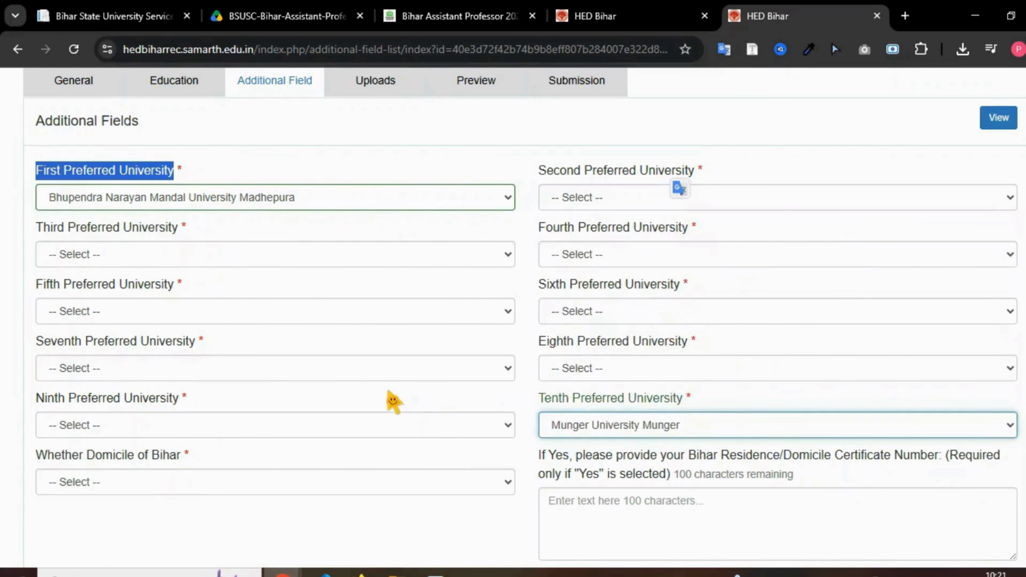
Examine the Ninth Preferred University field, the Yes/No options for Bihar domicile, and the Domicile Certificate Number requirement, leaving them blank.
scroll(356, 384, "down", 3)
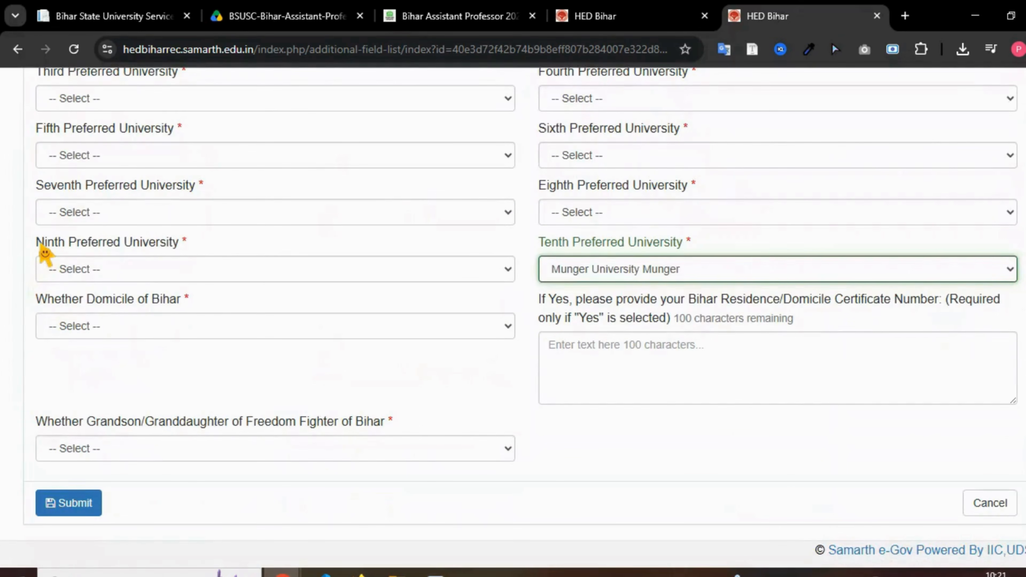
left_click_drag(37, 243, 165, 251)
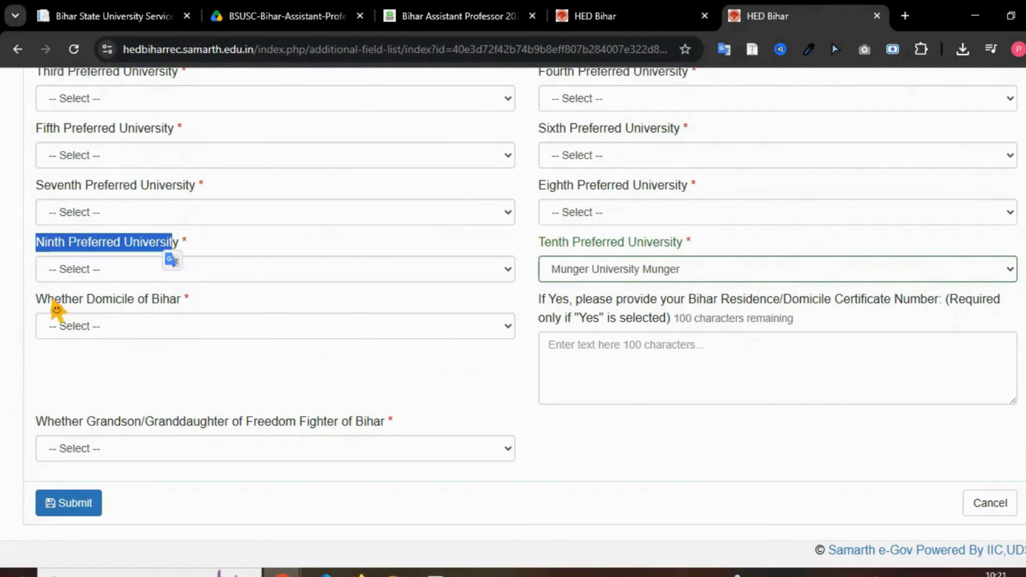
left_click_drag(36, 301, 184, 304)
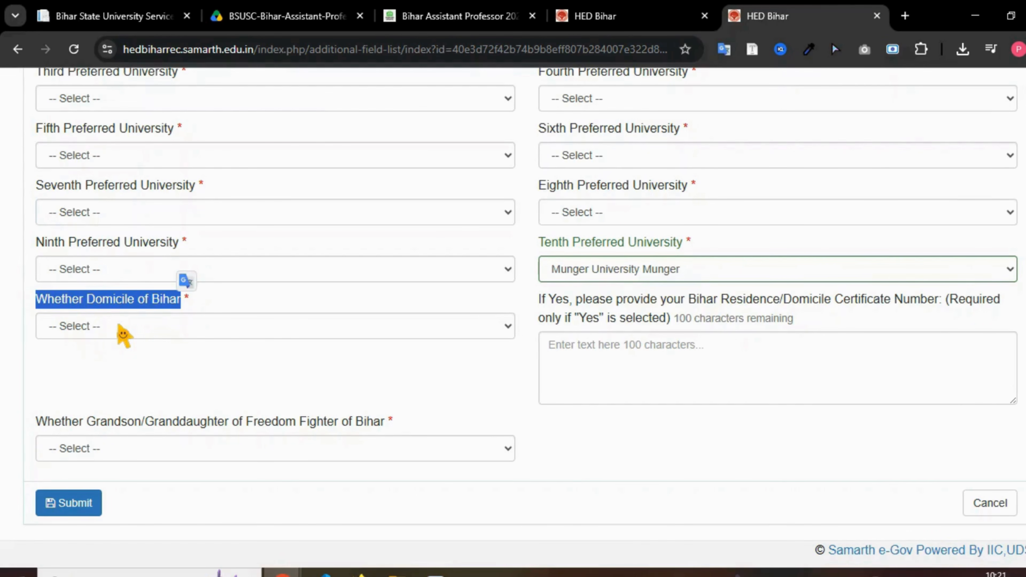
left_click(122, 328)
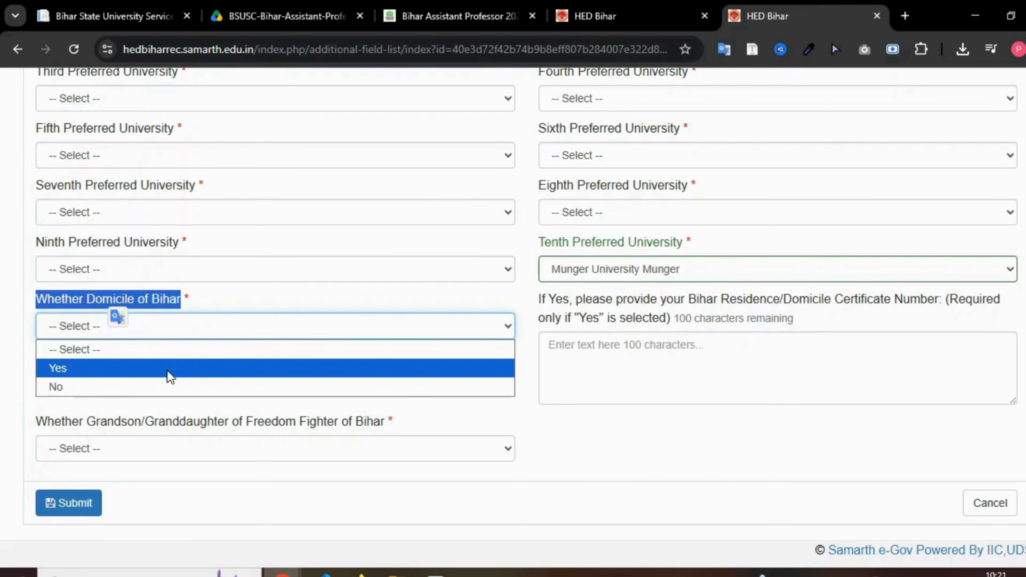
left_click(599, 270)
left_click(510, 302)
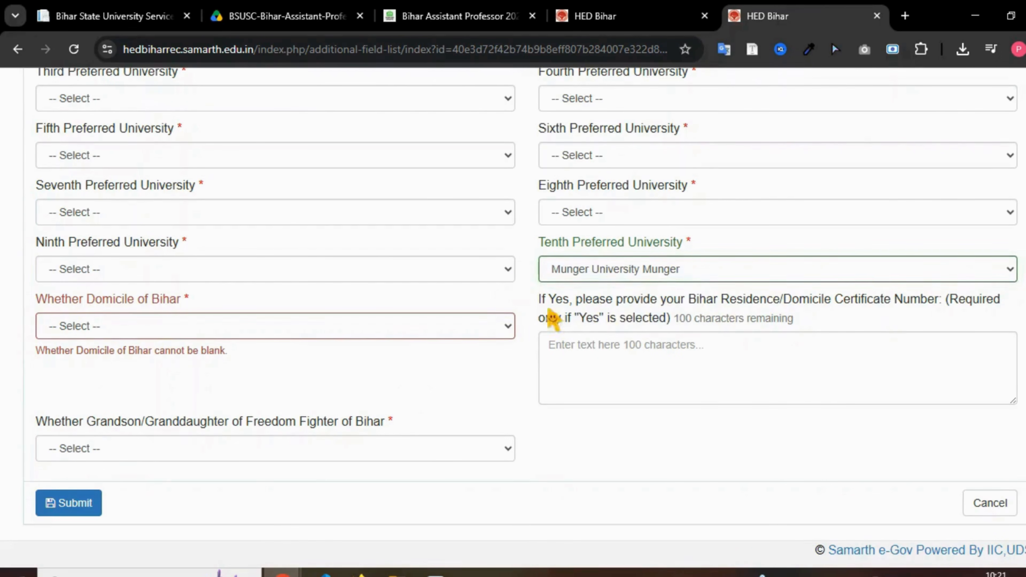
left_click_drag(801, 302, 935, 304)
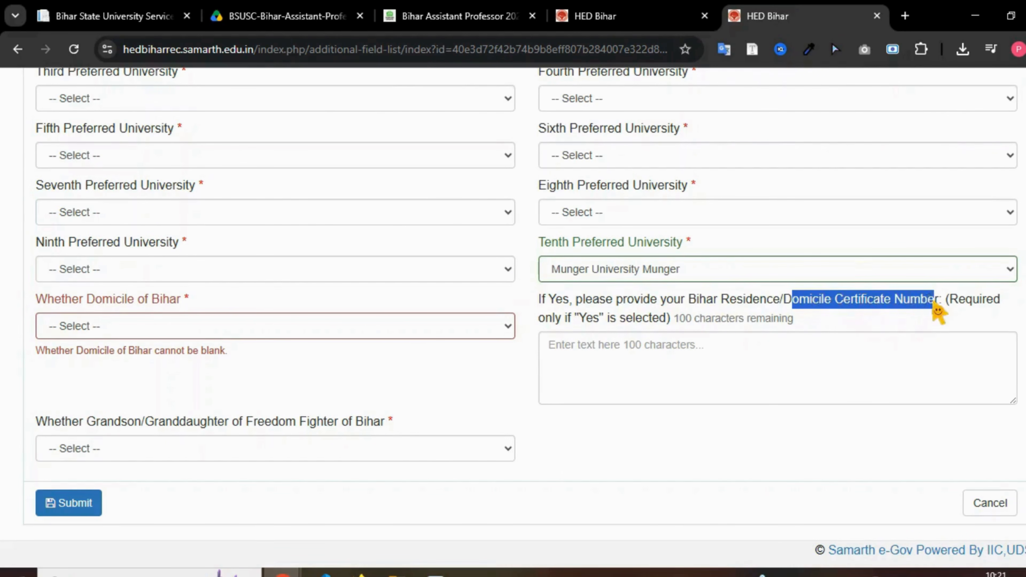
Set Whether Grandson/Granddaughter of Freedom Fighter of Bihar to No and submit the Additional Field form.
scroll(172, 428, "down", 1)
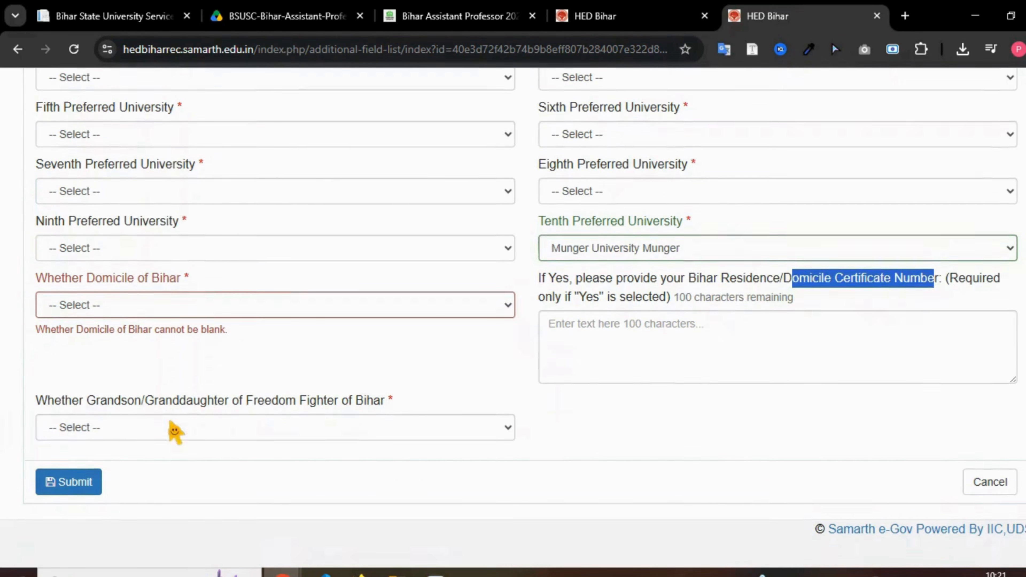
left_click_drag(37, 392, 166, 391)
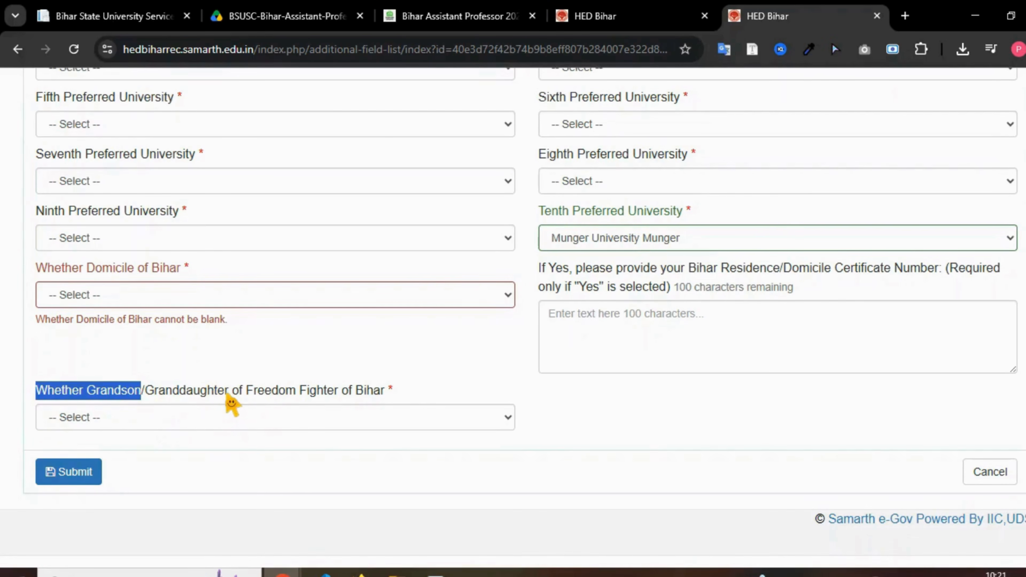
left_click(307, 416)
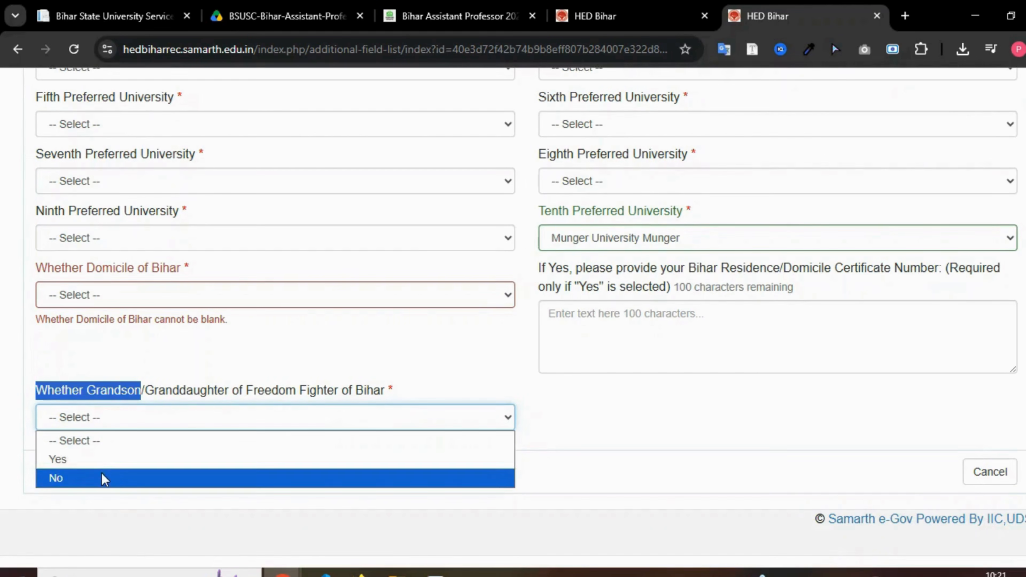
left_click(104, 479)
left_click(130, 423)
left_click(133, 459)
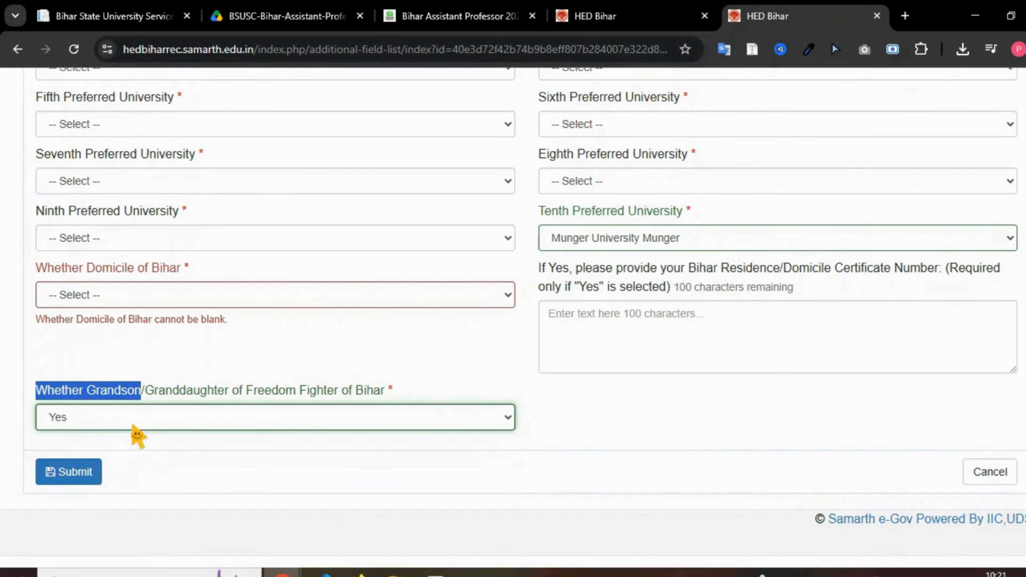
left_click(133, 423)
left_click(103, 479)
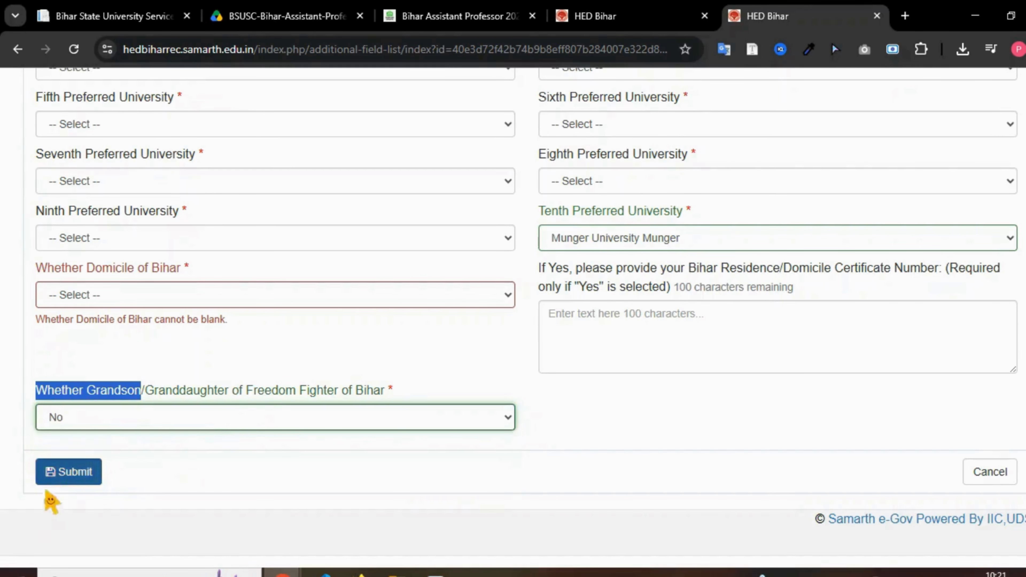
left_click(71, 472)
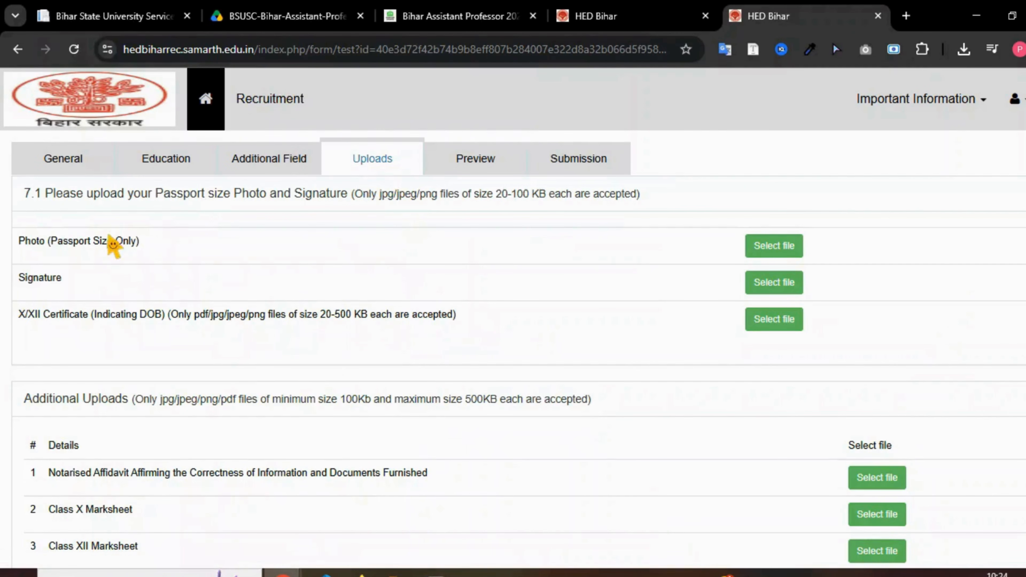
Examine the file format and size requirements for the passport photo, signature and X/XII certificate in the Uploads section.
left_click_drag(45, 193, 645, 196)
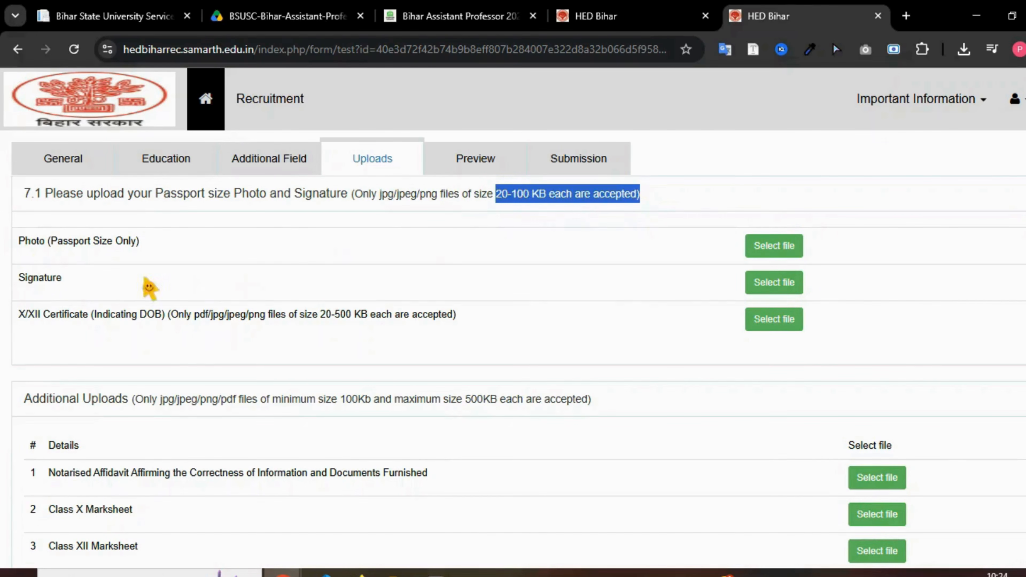
left_click_drag(21, 242, 53, 245)
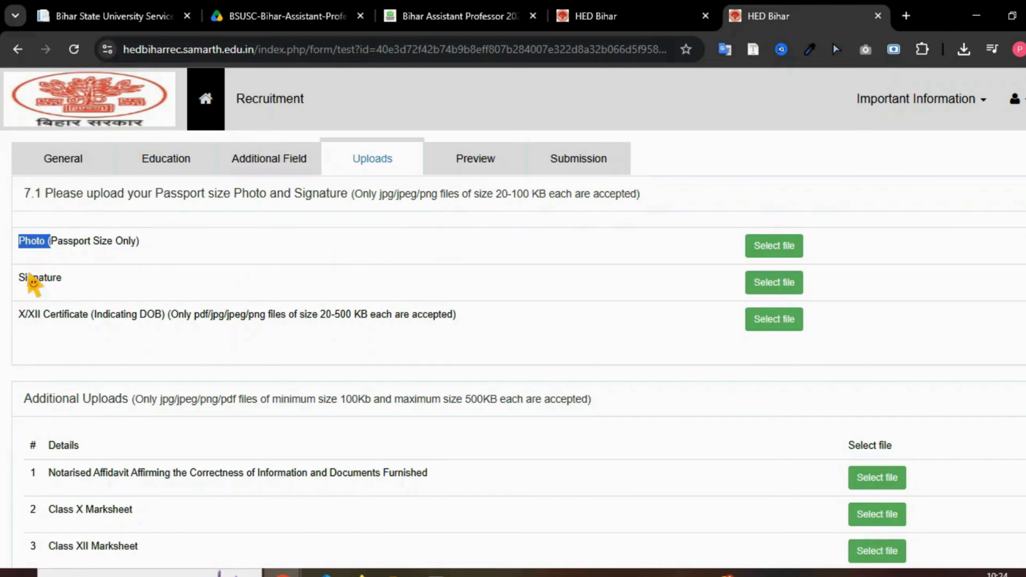
left_click_drag(17, 281, 71, 286)
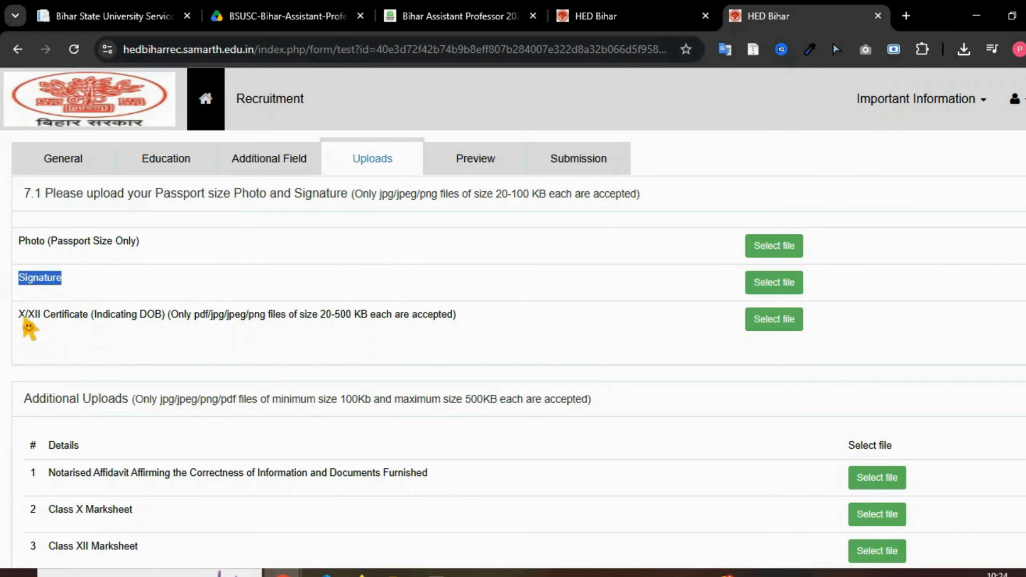
mouse_move(16, 318)
left_mouse_down()
mouse_move(125, 317)
mouse_move(76, 326)
mouse_move(131, 328)
mouse_move(170, 316)
mouse_move(493, 321)
left_mouse_up()
left_click(343, 324)
scroll(404, 332, "down", 3)
scroll(291, 338, "down", 2)
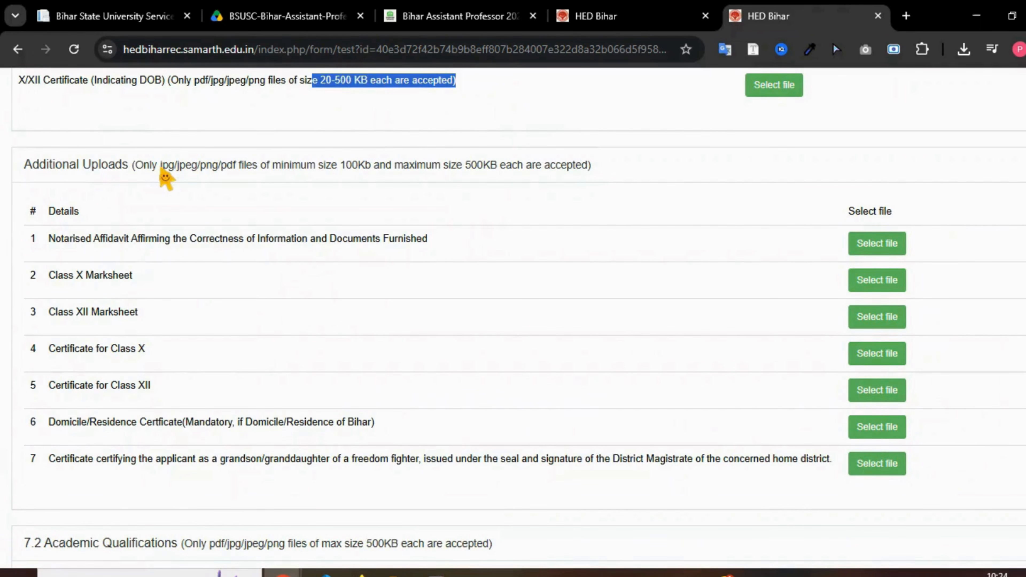
Examine the Additional Uploads size limits and the entries for the notarised affidavit and the Class X and XII marksheets and certificates.
left_click_drag(161, 169, 348, 170)
left_click_drag(347, 168, 512, 170)
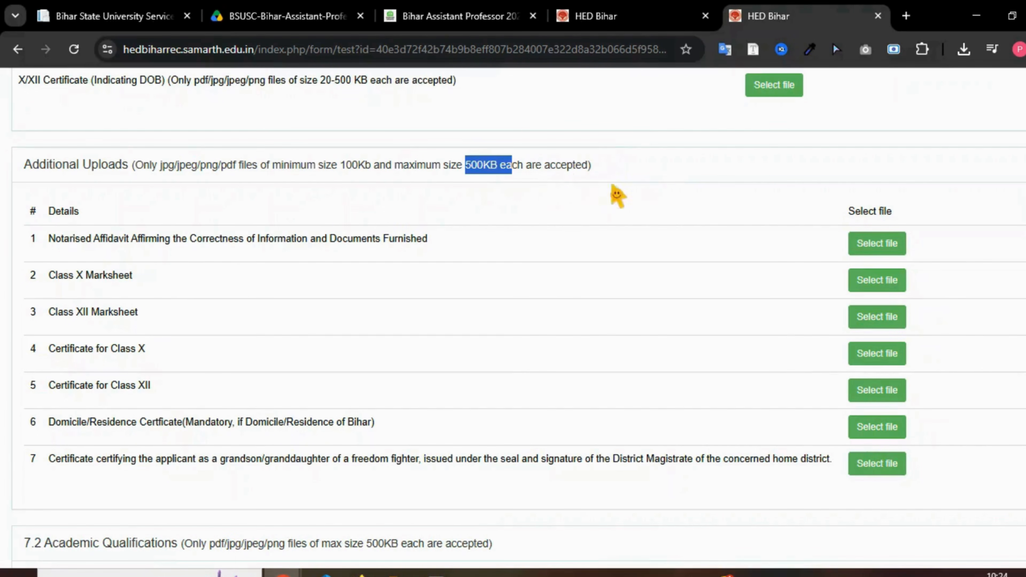
left_click_drag(48, 239, 442, 248)
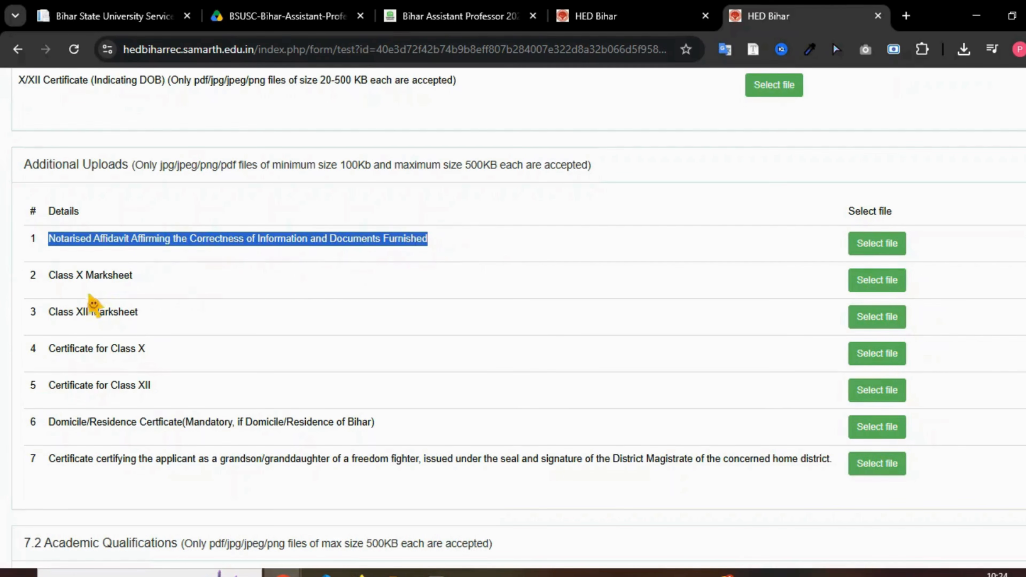
left_click_drag(49, 278, 130, 284)
left_click_drag(48, 316, 156, 316)
scroll(74, 238, "down", 4)
left_click_drag(48, 194, 160, 204)
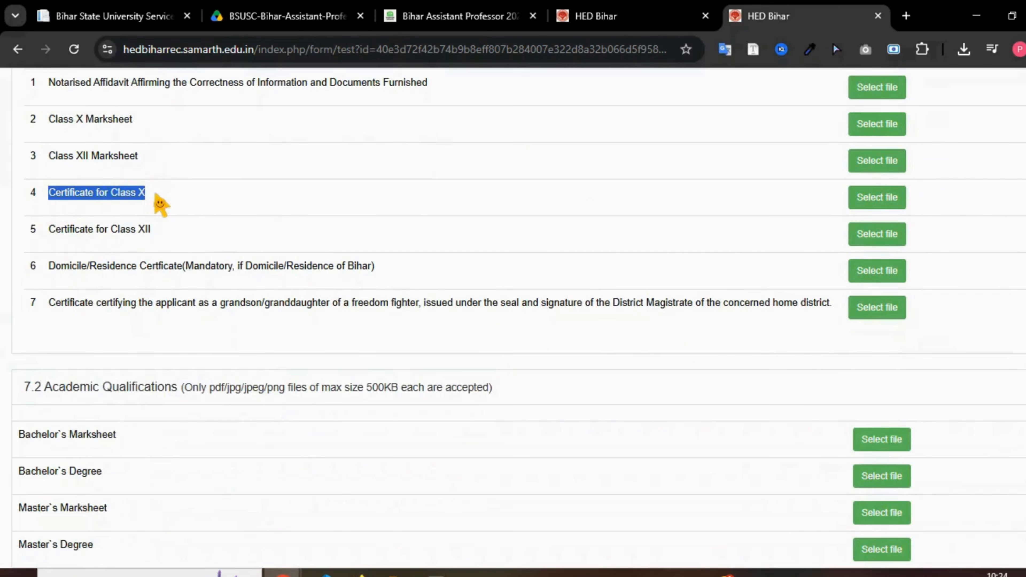
left_click_drag(54, 232, 193, 237)
Read the Additional Uploads requirements for the domicile/residence certificate and the freedom fighter grandchild certificate.
left_click_drag(60, 268, 199, 270)
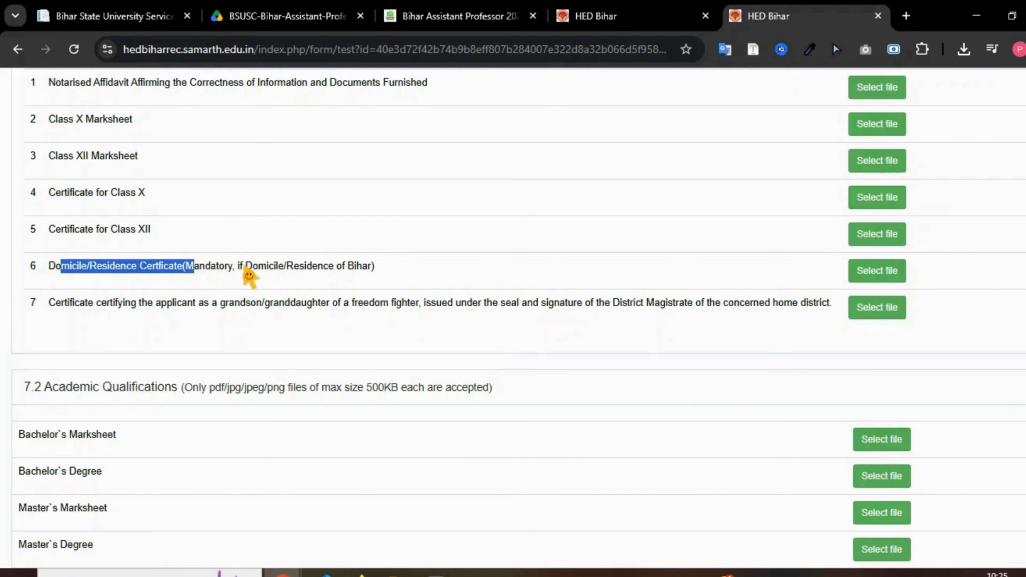
left_click(238, 278)
left_click_drag(186, 270, 368, 270)
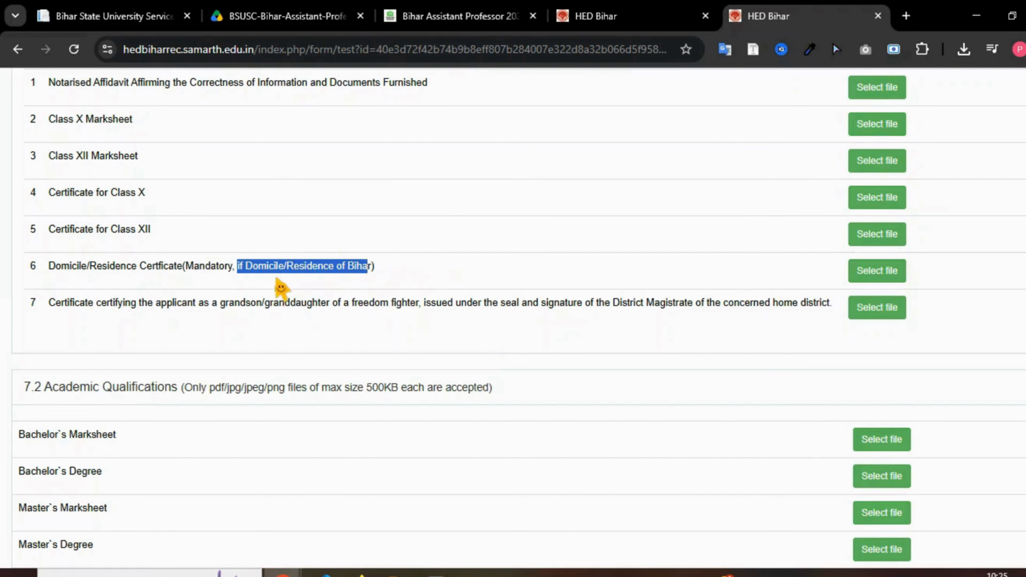
left_click_drag(48, 302, 210, 305)
left_click(218, 309)
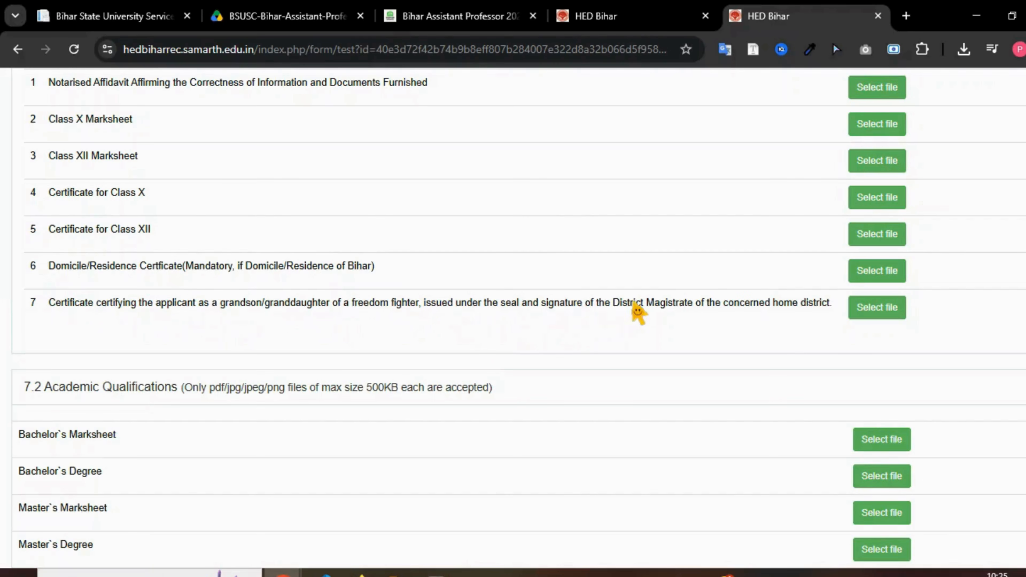
left_click_drag(624, 307, 835, 304)
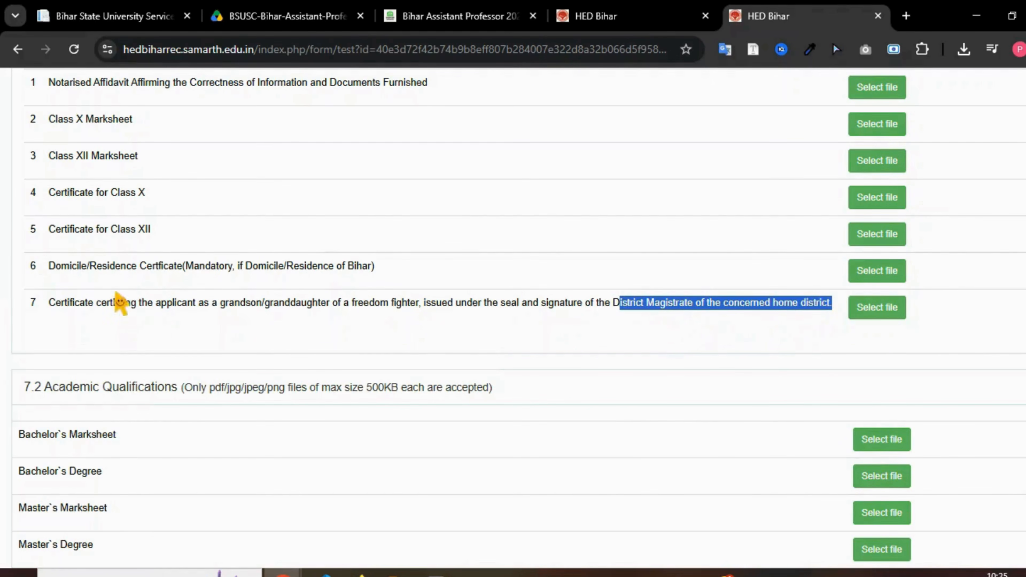
Examine the 7.2 Academic Qualifications upload rules and the Bachelor's, Master's, second Post Graduate degree and NET document entries.
scroll(445, 311, "down", 3)
left_click(47, 242)
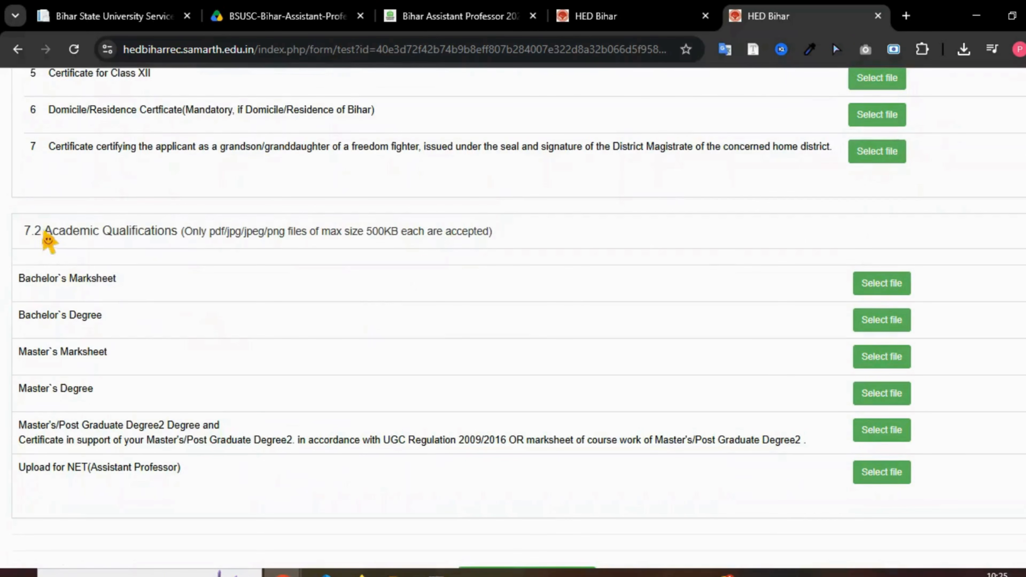
left_click_drag(48, 242, 489, 237)
left_click(281, 251)
left_click(379, 237)
scroll(201, 298, "down", 2)
left_click_drag(26, 200, 146, 201)
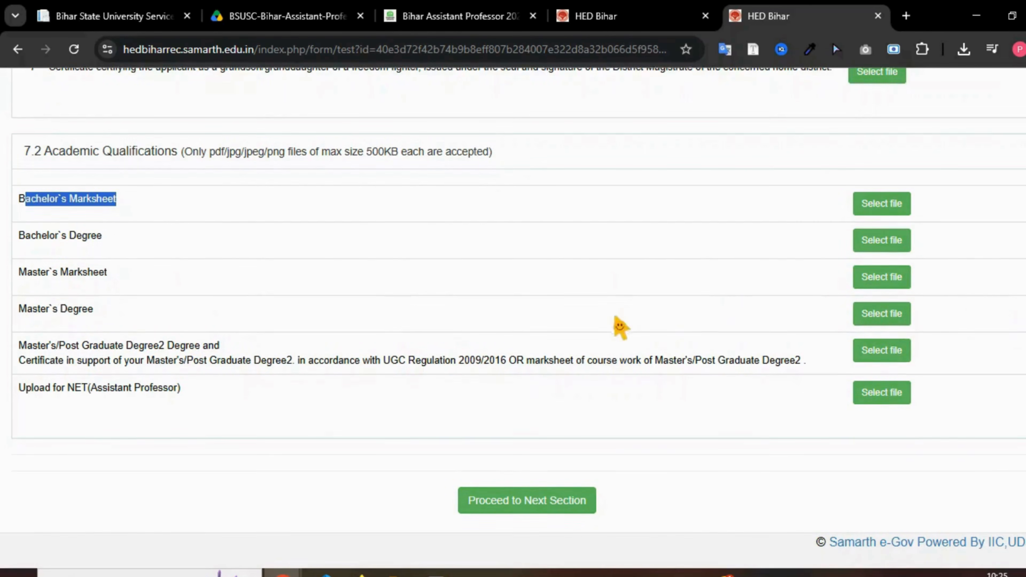
scroll(525, 323, "down", 1)
left_click_drag(20, 323, 268, 330)
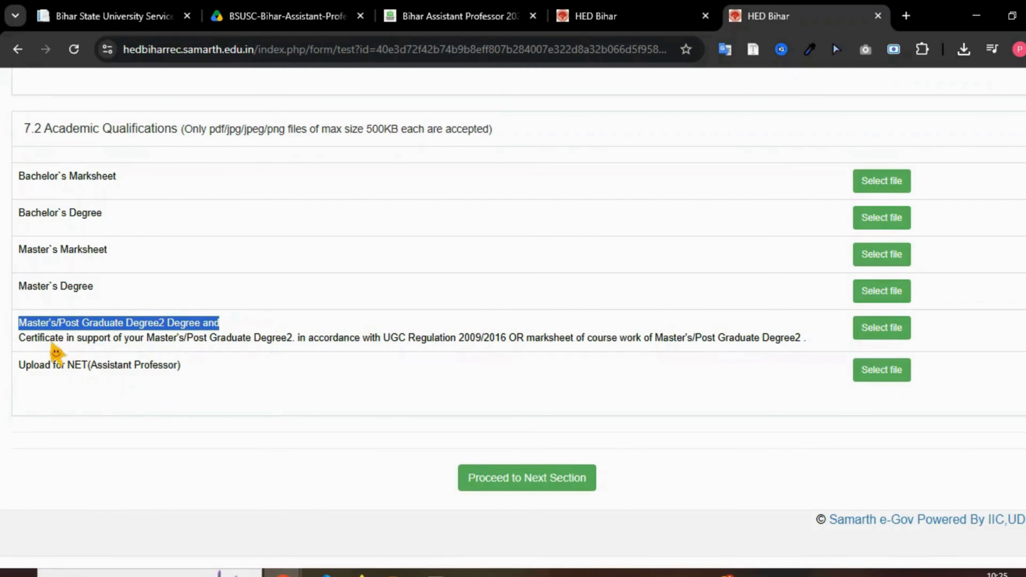
left_click_drag(25, 340, 408, 339)
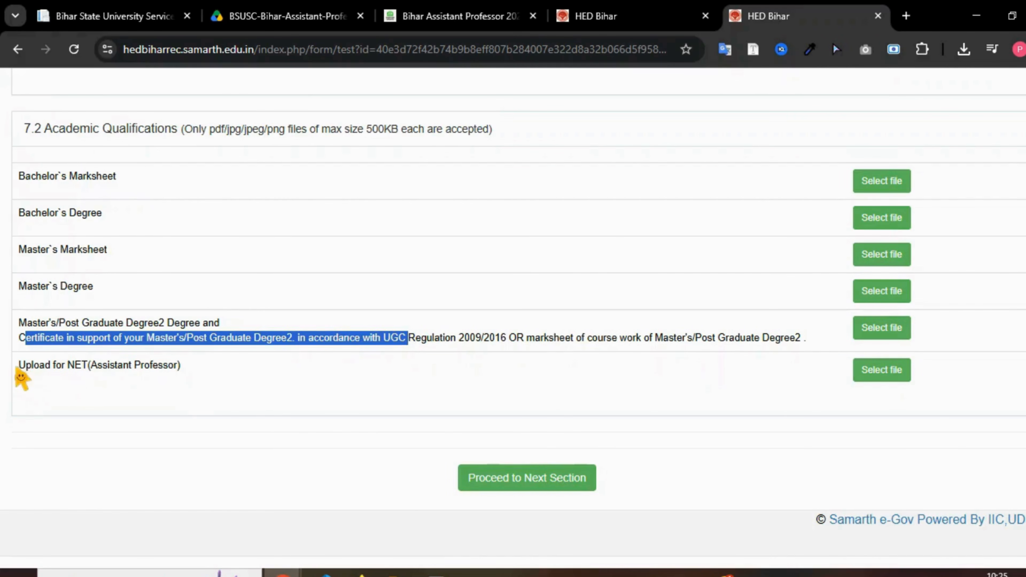
left_click_drag(19, 366, 68, 367)
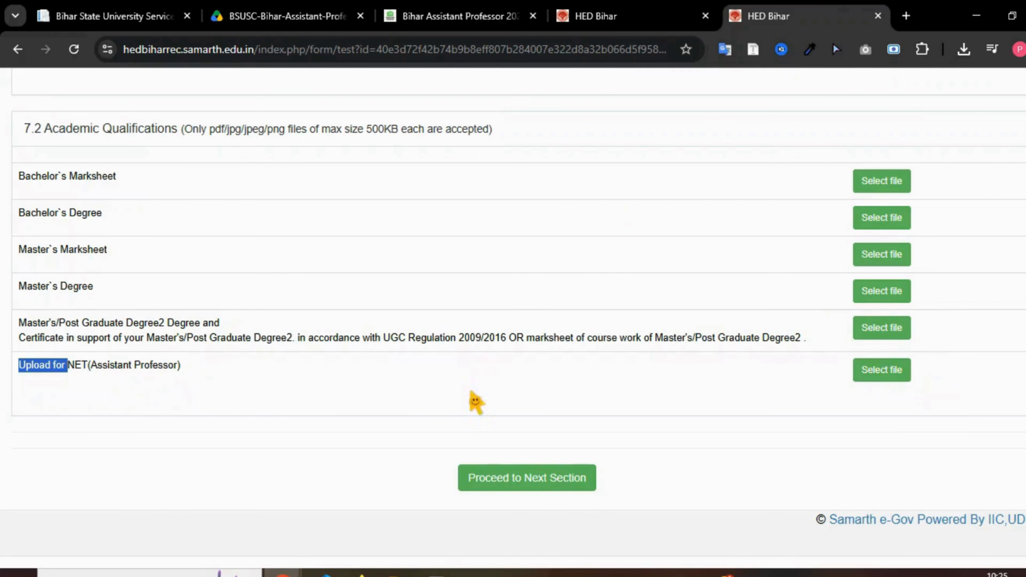
Proceed from Uploads to the application preview, review it, and agree to the terms to continue to the Submission section.
left_click(533, 479)
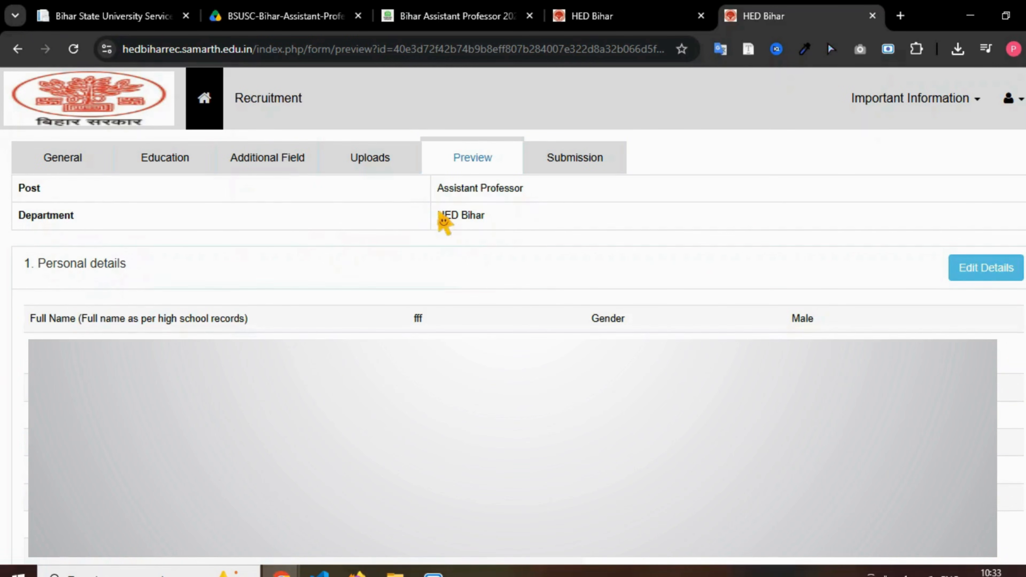
left_click_drag(452, 215, 498, 221)
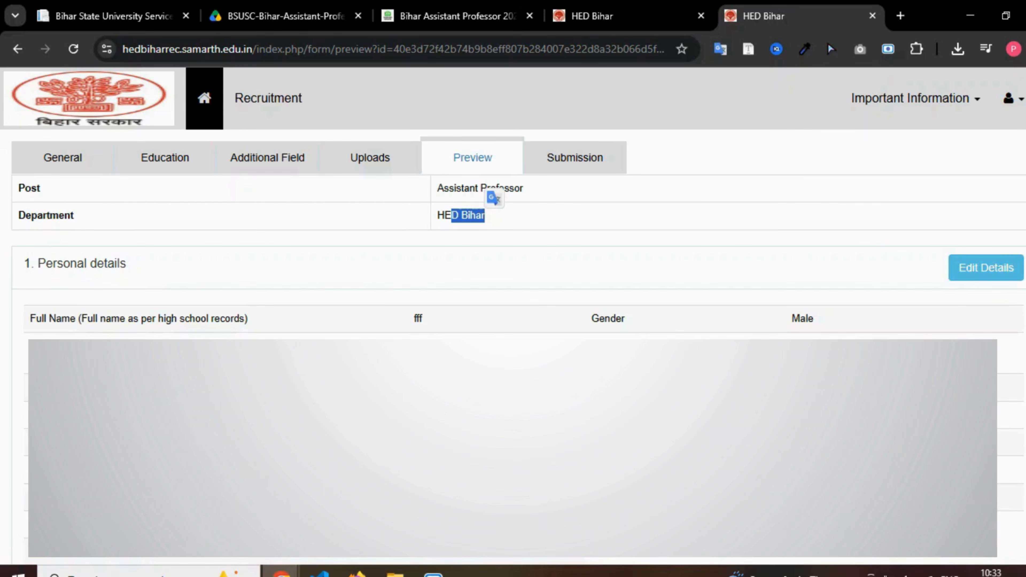
scroll(513, 404, "down", 20)
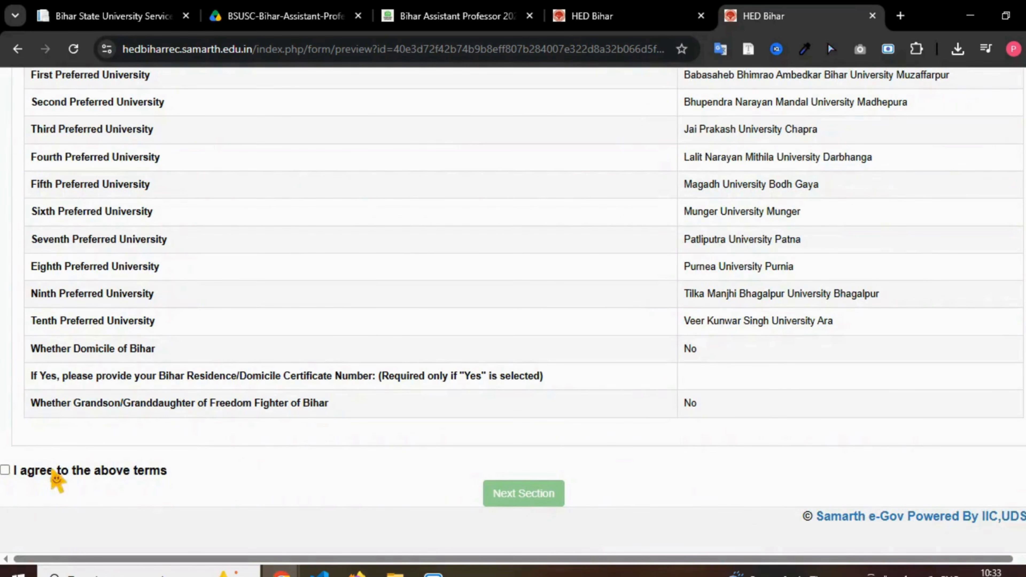
left_click(5, 471)
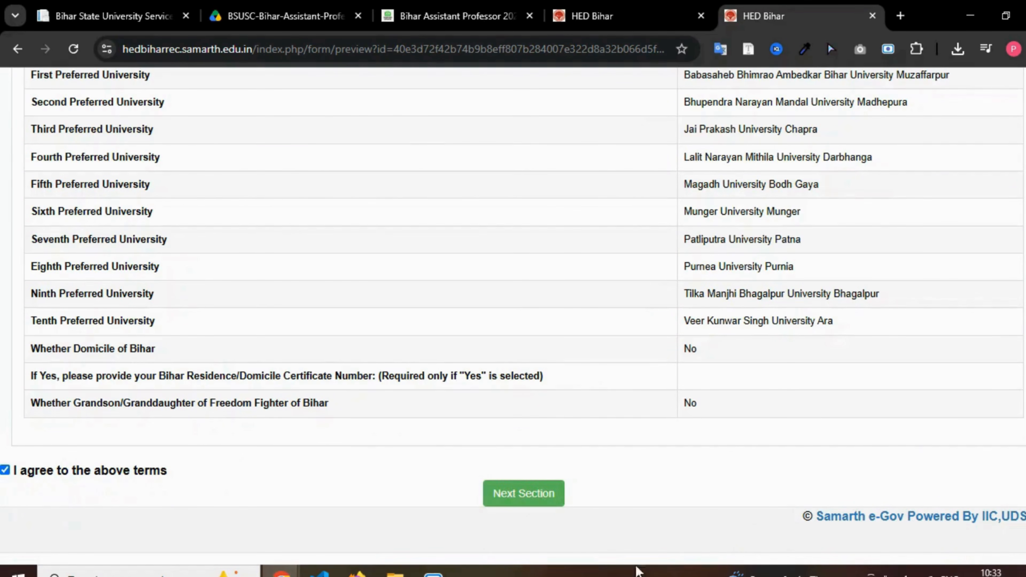
left_click(546, 495)
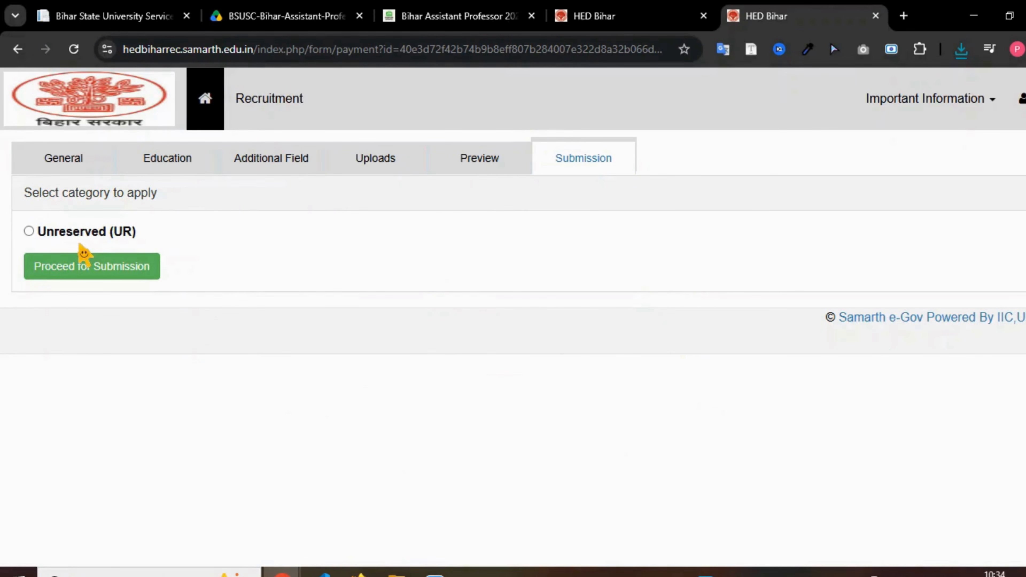
Apply under the Unreserved (UR) category, read the final submission notice, and submit the application form.
left_click(29, 231)
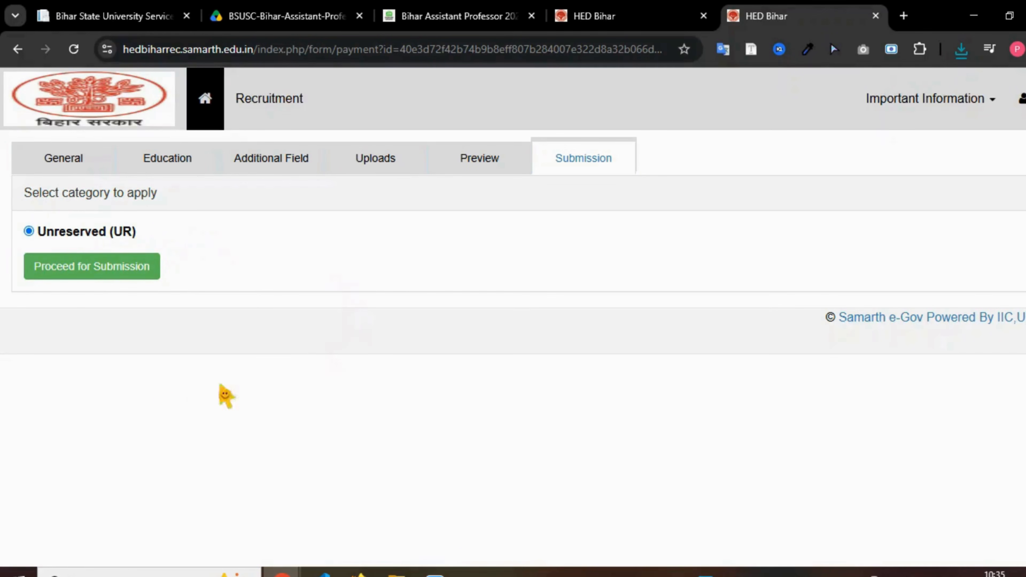
left_click(119, 267)
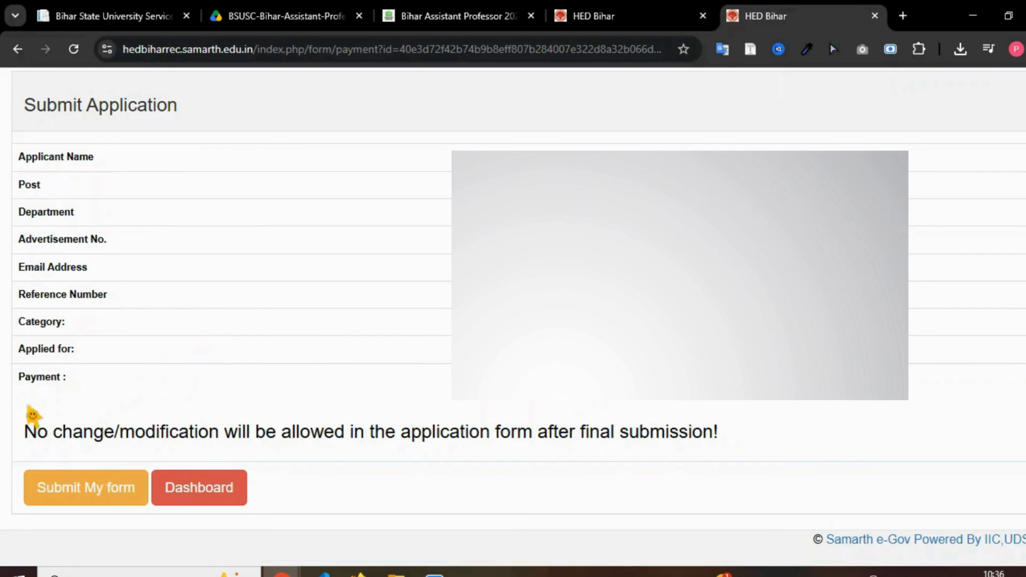
left_click_drag(25, 435, 724, 450)
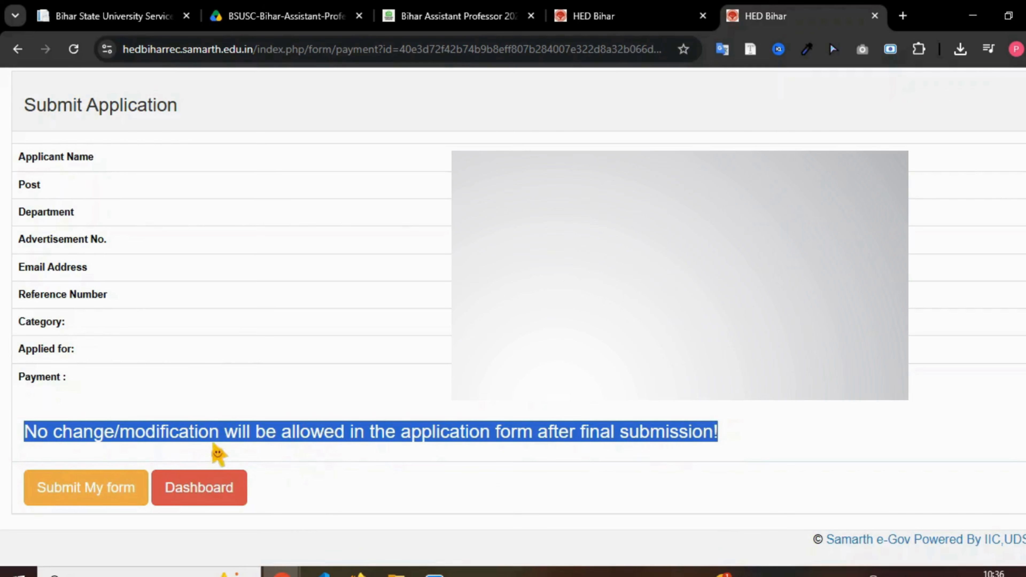
left_click(350, 441)
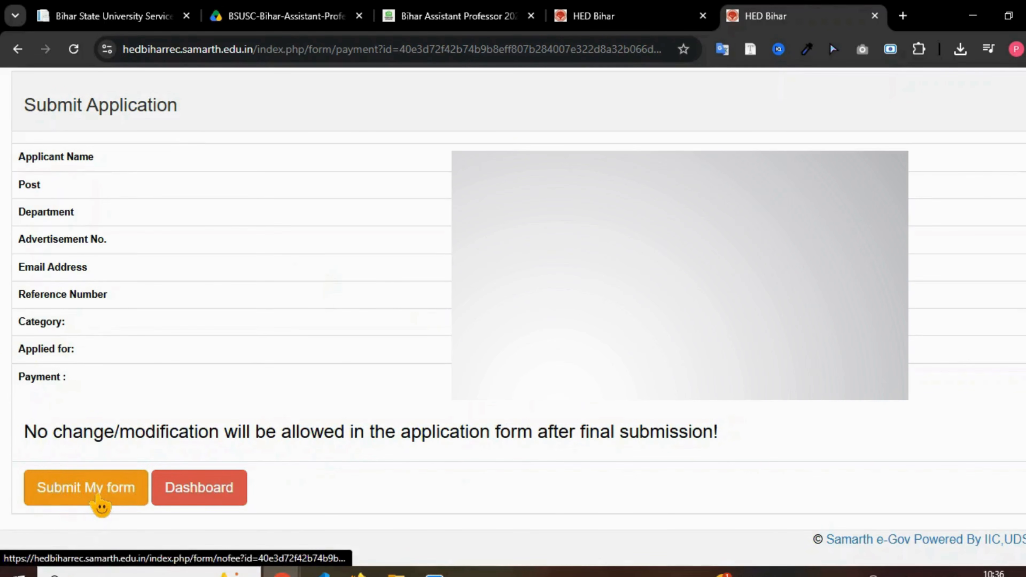
left_click(99, 505)
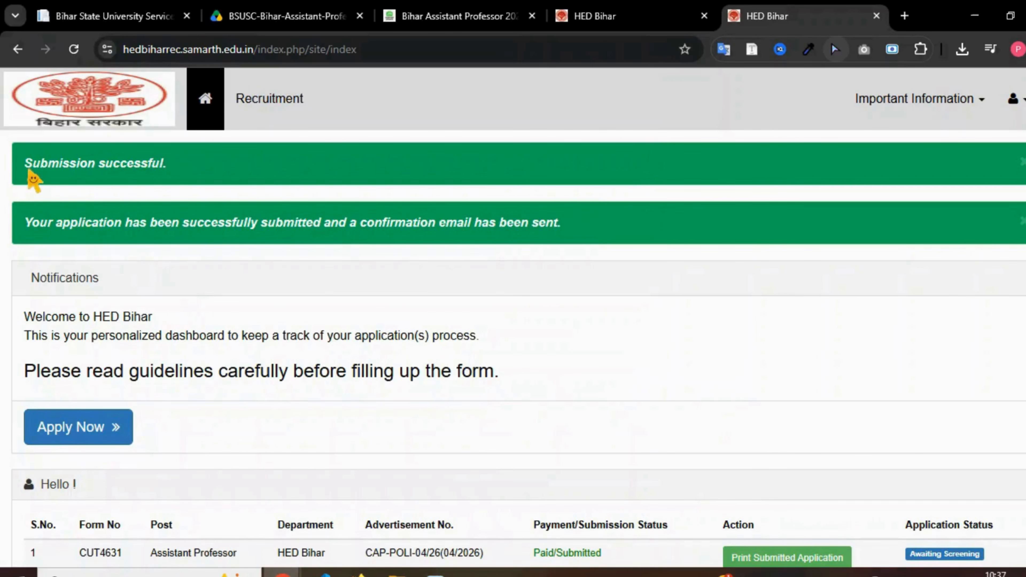
Read the submission messages on the dashboard and check the submitted application's entry.
left_click_drag(30, 171, 165, 170)
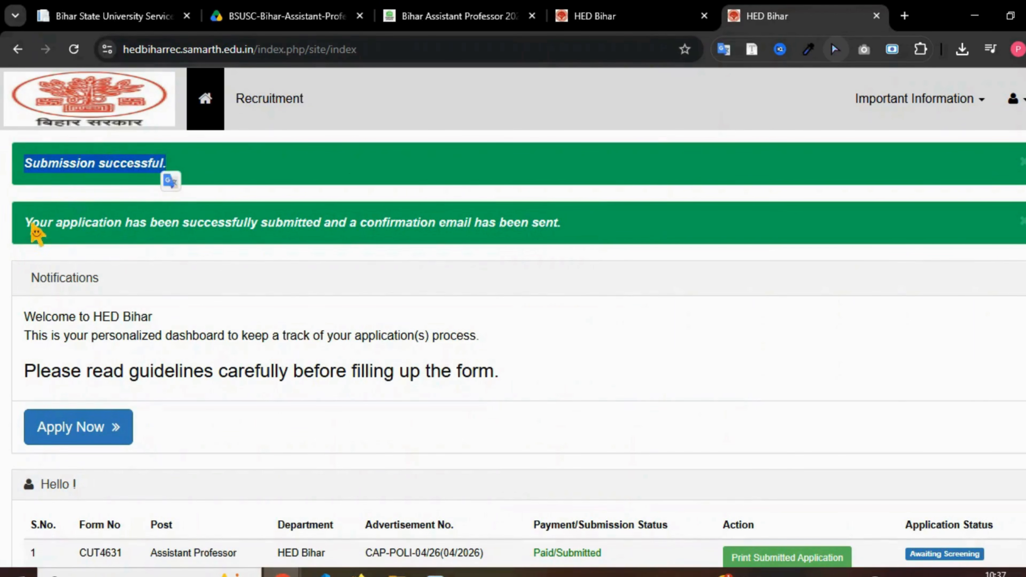
left_click_drag(32, 227, 560, 228)
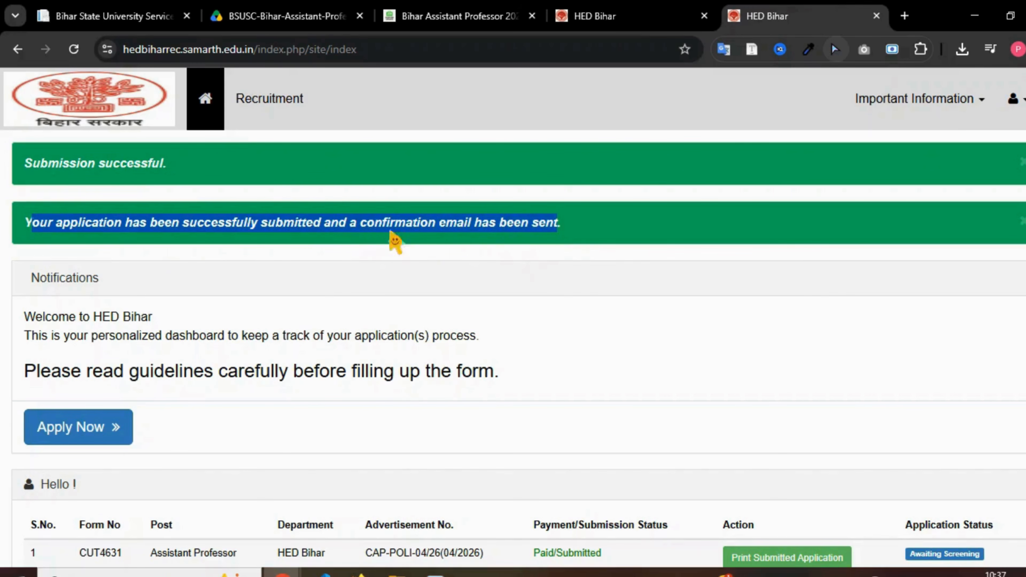
left_click_drag(586, 236, 24, 224)
scroll(323, 347, "down", 3)
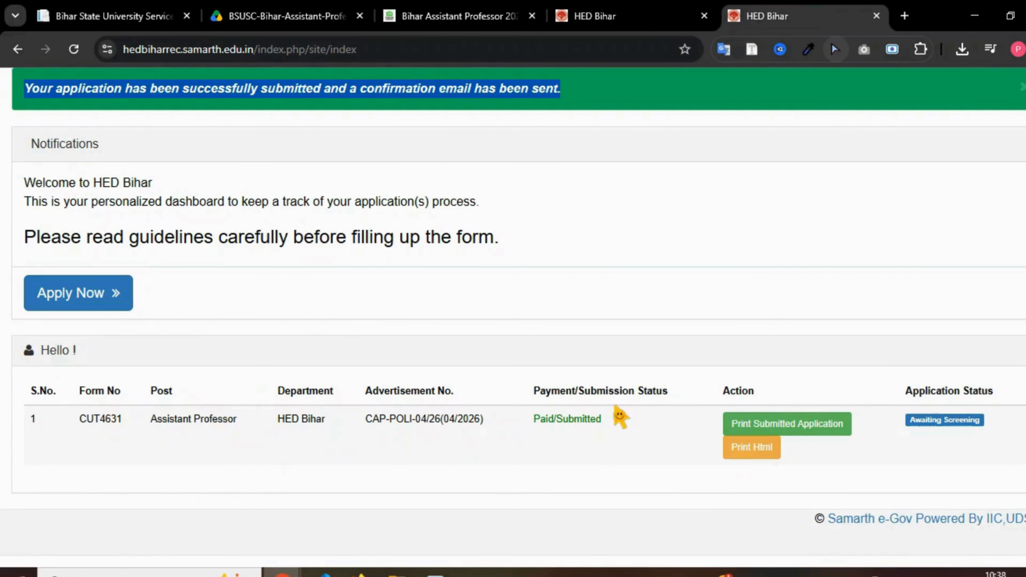
Check the Payment/Submission Status and Application Status of the Assistant Professor application on the dashboard.
left_click_drag(536, 397, 671, 397)
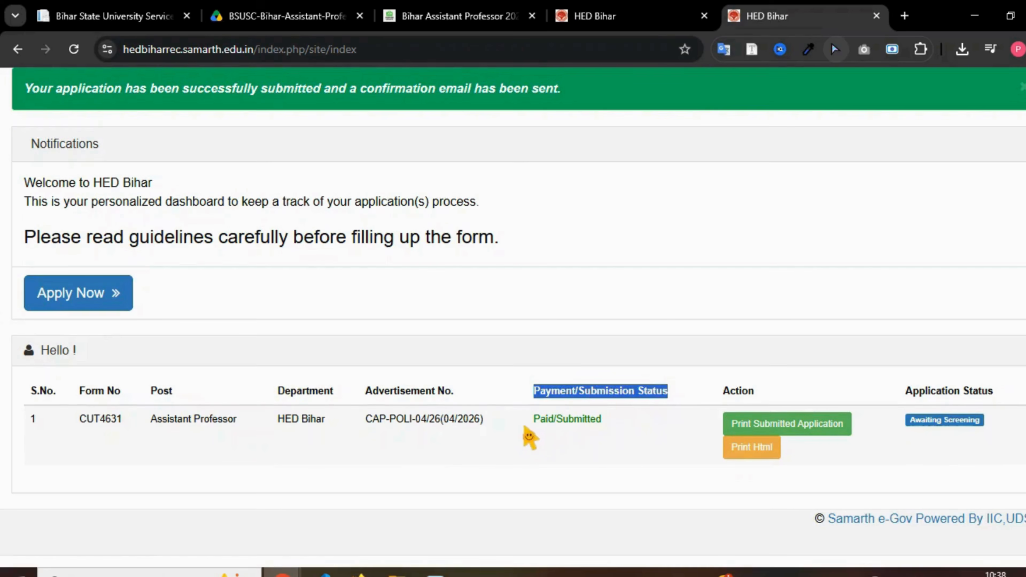
left_click_drag(537, 422, 607, 431)
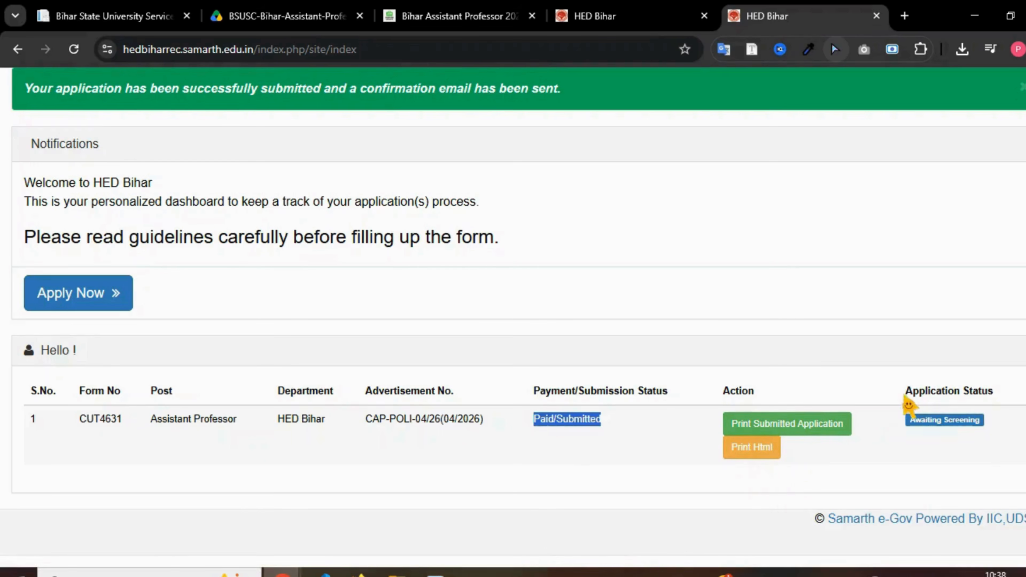
left_click_drag(906, 392, 1010, 404)
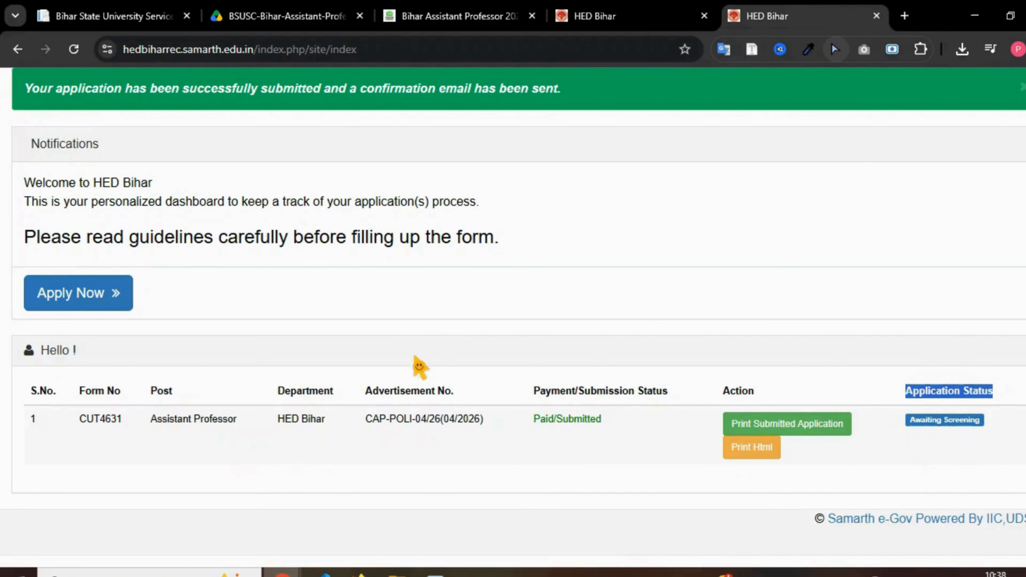
Return to the jobsarkariupdate.in Bihar Assistant Professor 2026 recruitment article and look over its BSUSC banner.
left_click(453, 16)
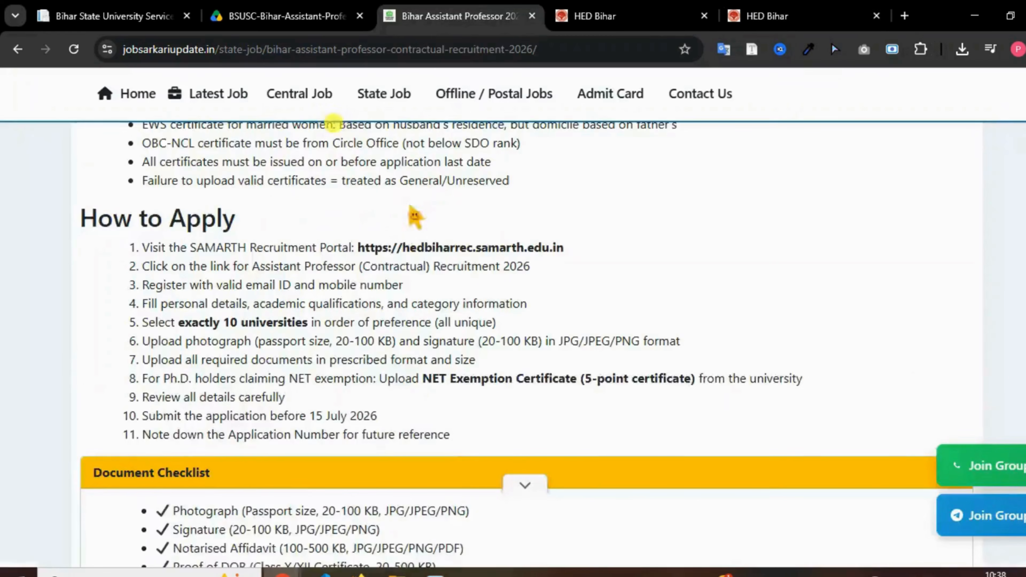
scroll(344, 291, "down", 10)
scroll(345, 297, "down", 15)
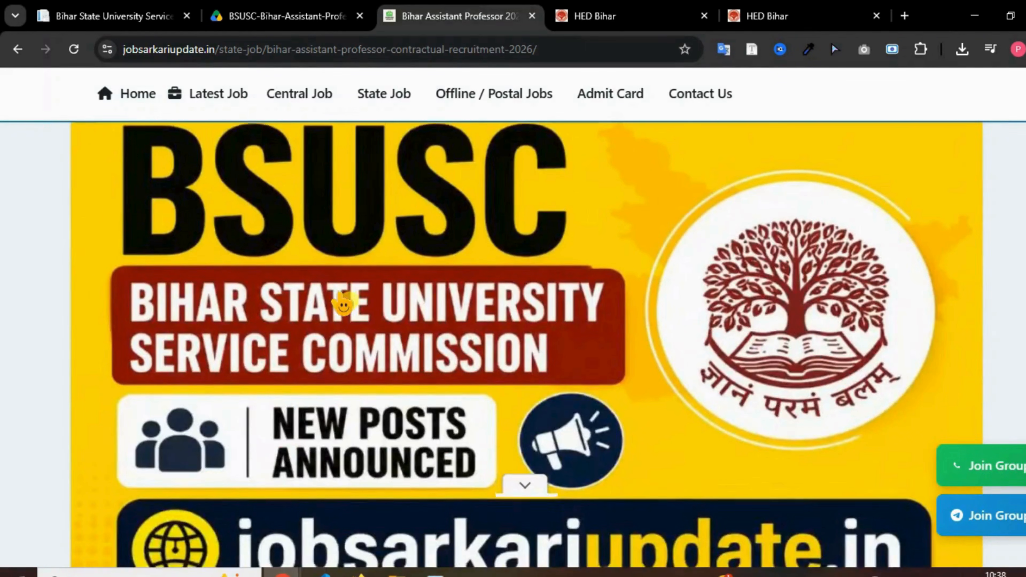
scroll(343, 305, "down", 7)
scroll(343, 305, "up", 10)
scroll(343, 305, "down", 5)
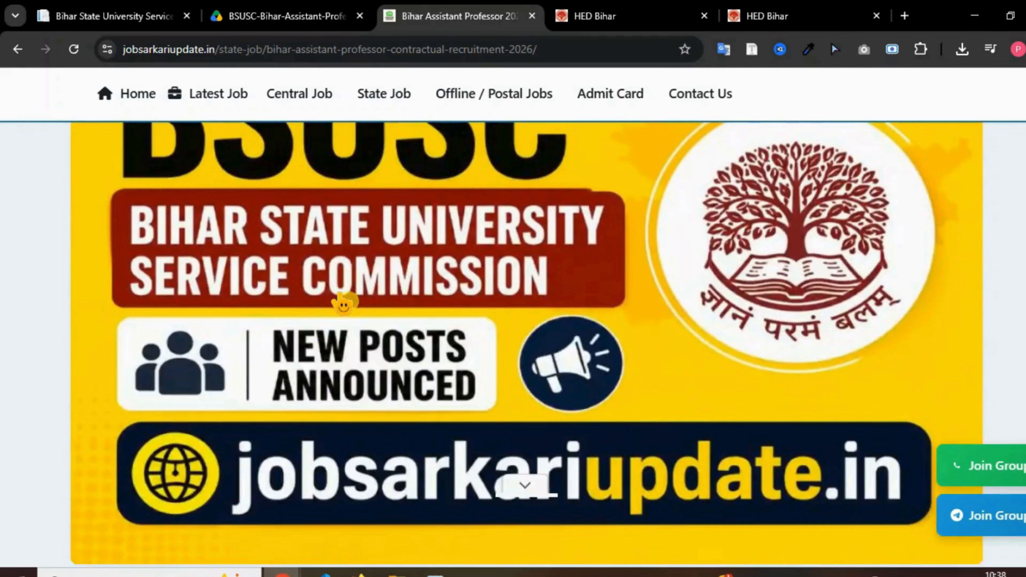
scroll(344, 306, "up", 2)
scroll(344, 305, "down", 6)
scroll(343, 307, "up", 10)
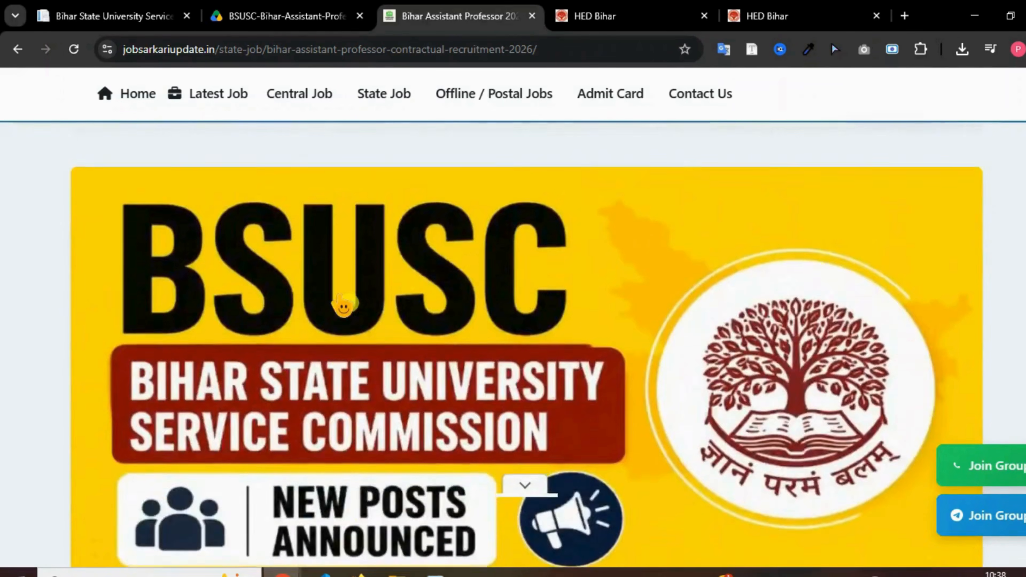